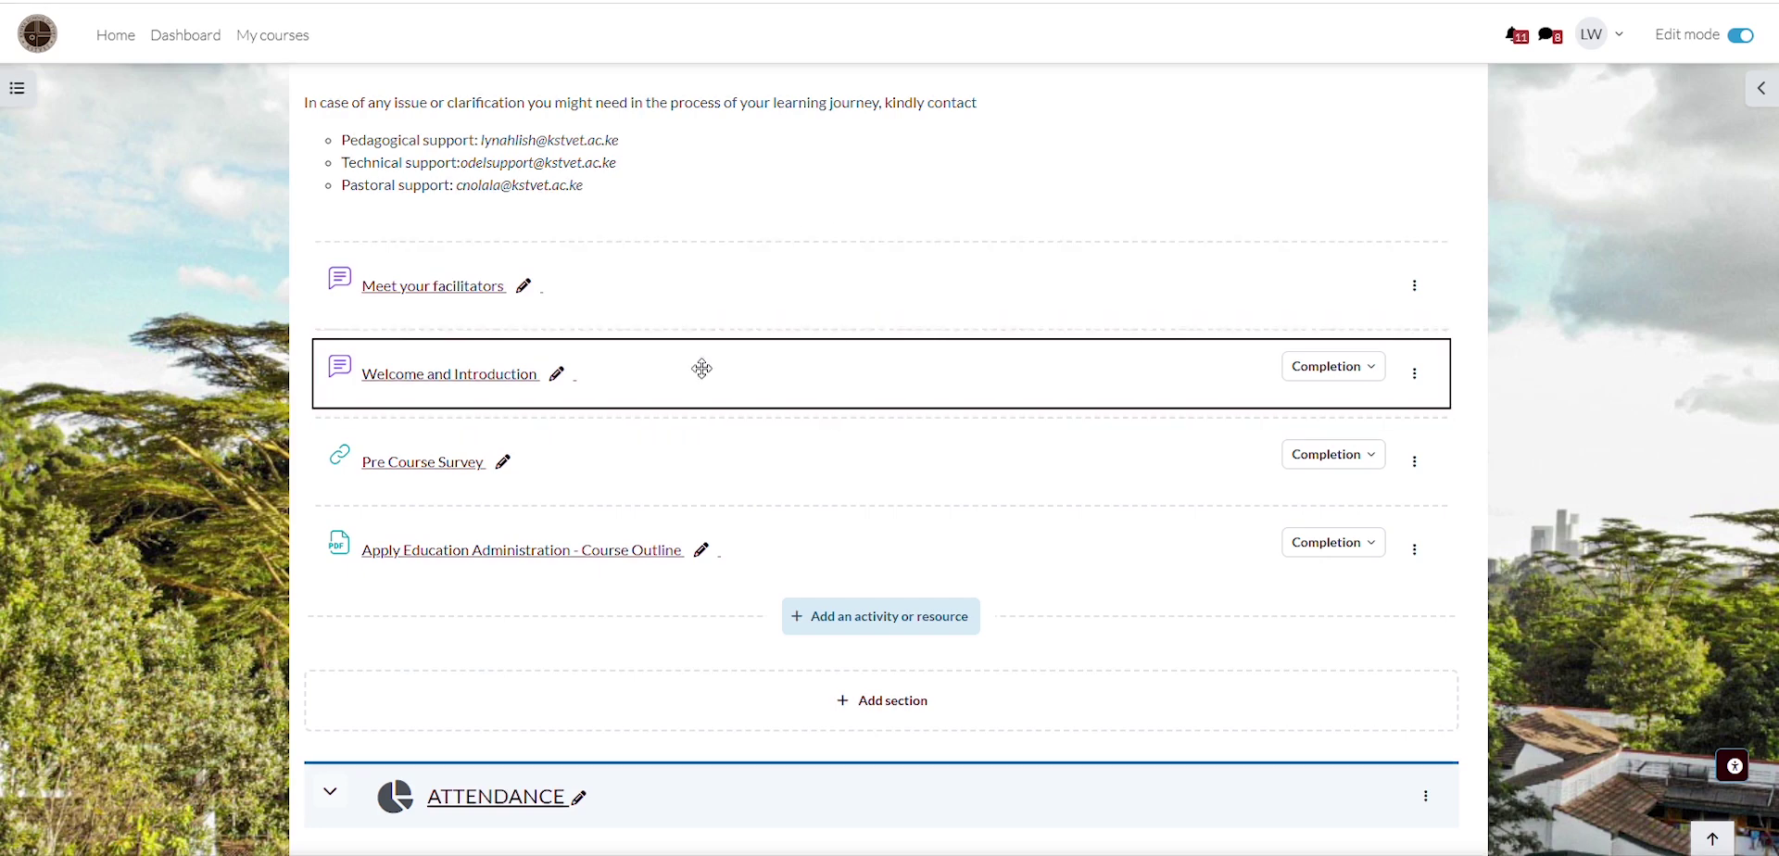
Open the Groups management page for the participants of the Education Administration course.
scroll(699, 381, up, 15)
scroll(644, 348, up, 1)
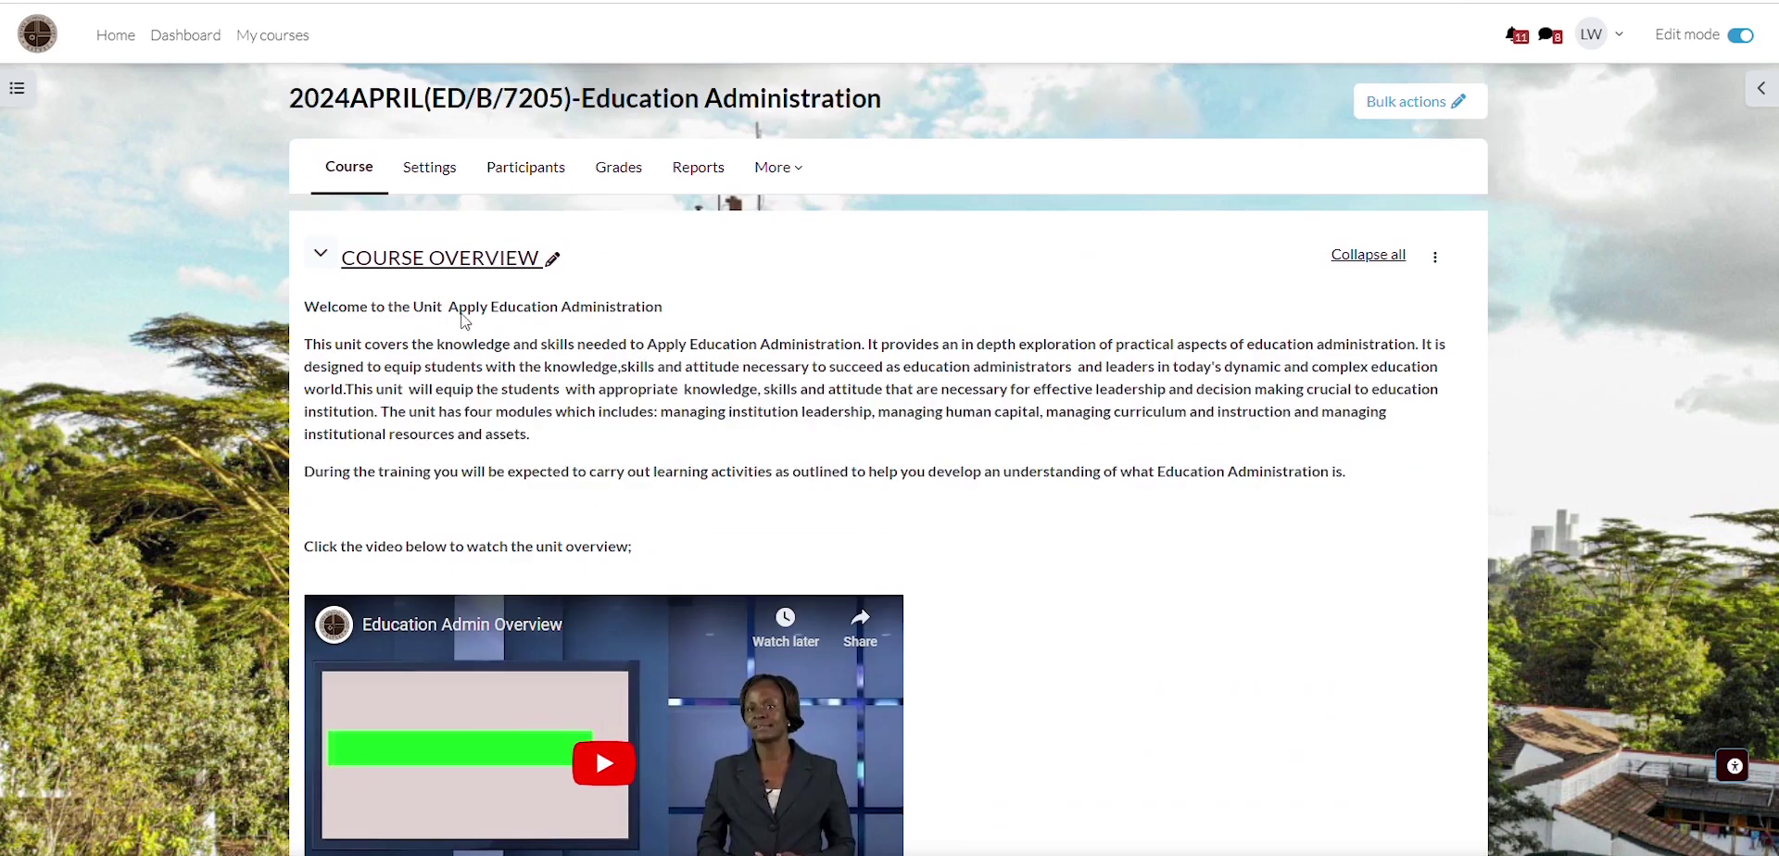
click(529, 178)
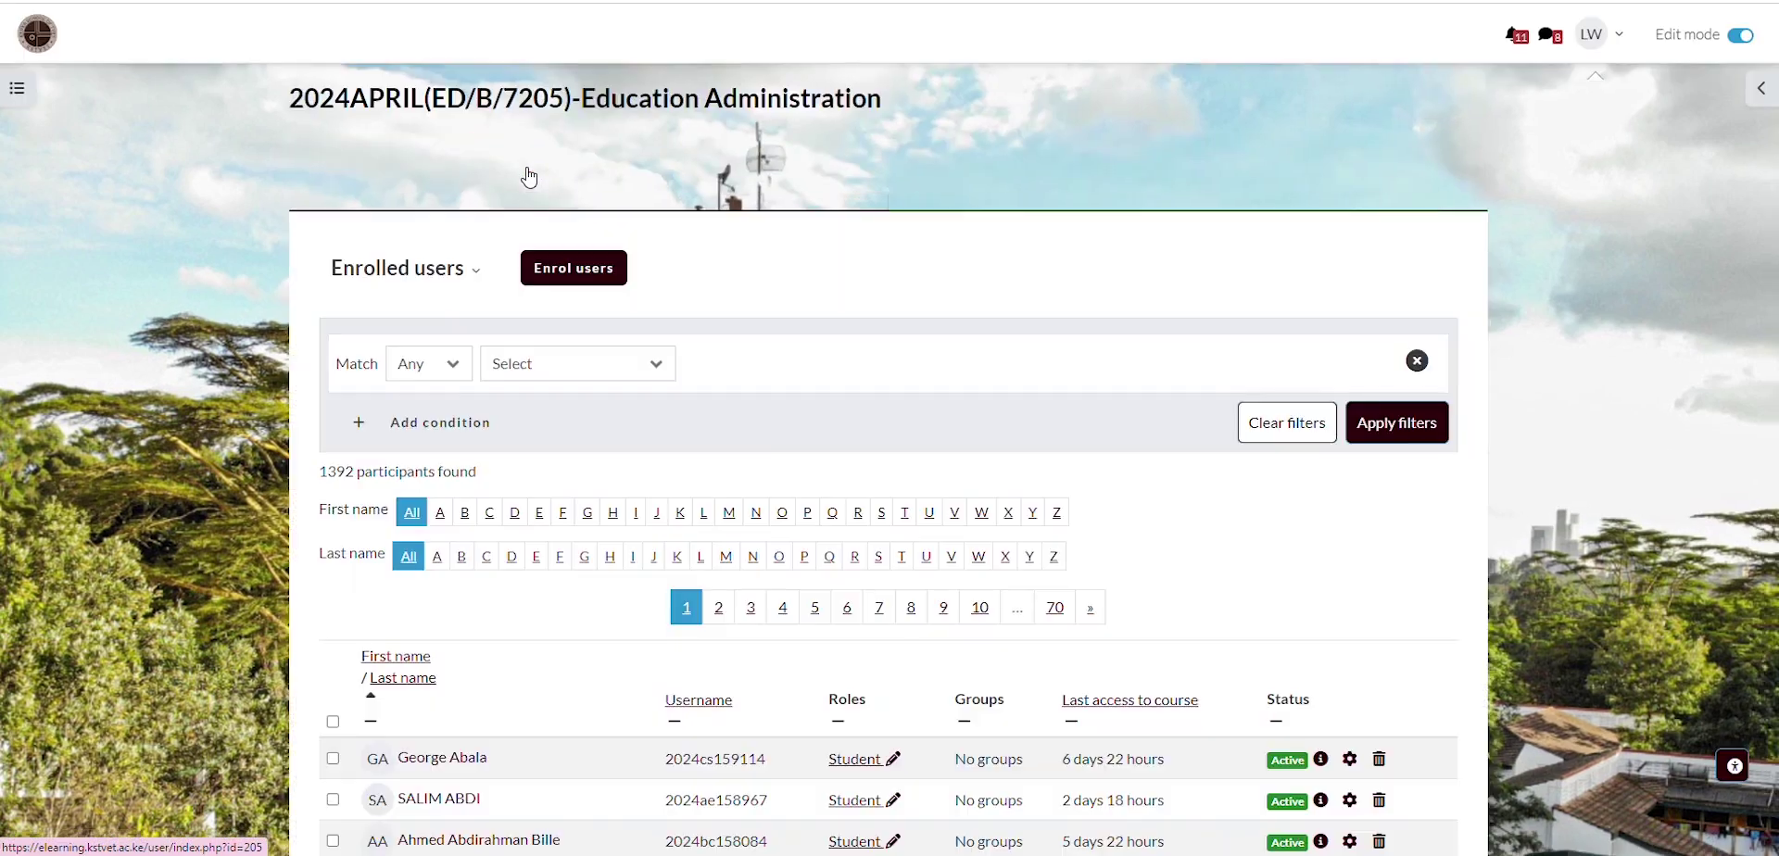
click(464, 287)
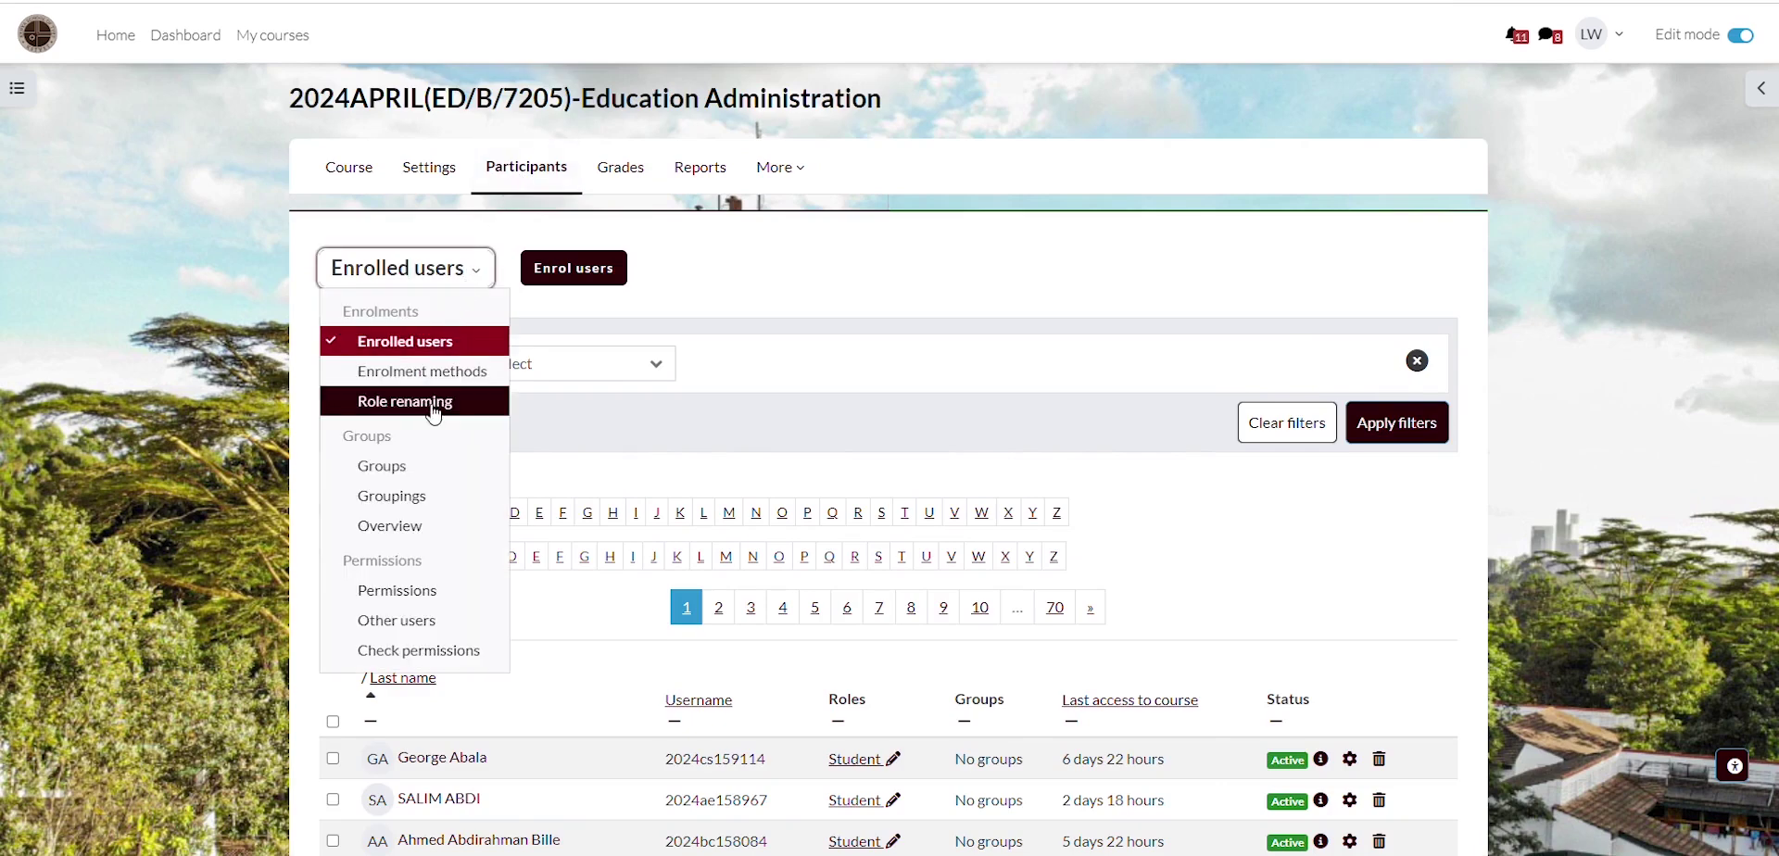
click(398, 468)
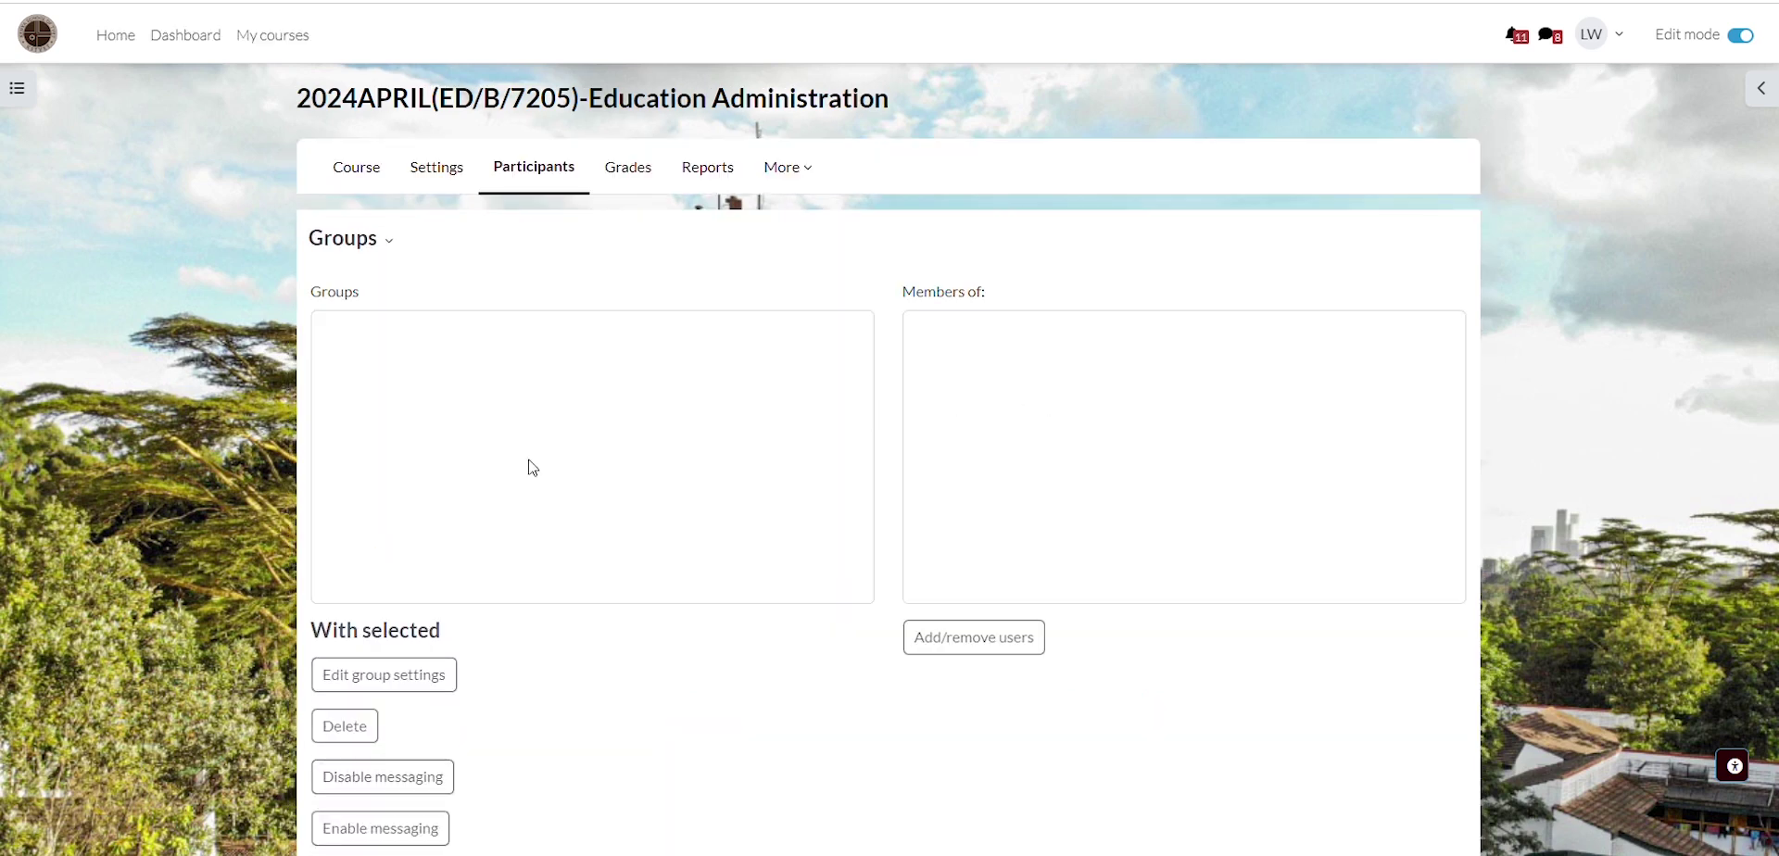
Create a course group named with the first facilitator's title and full name, and save it with the default settings.
scroll(533, 466, down, 4)
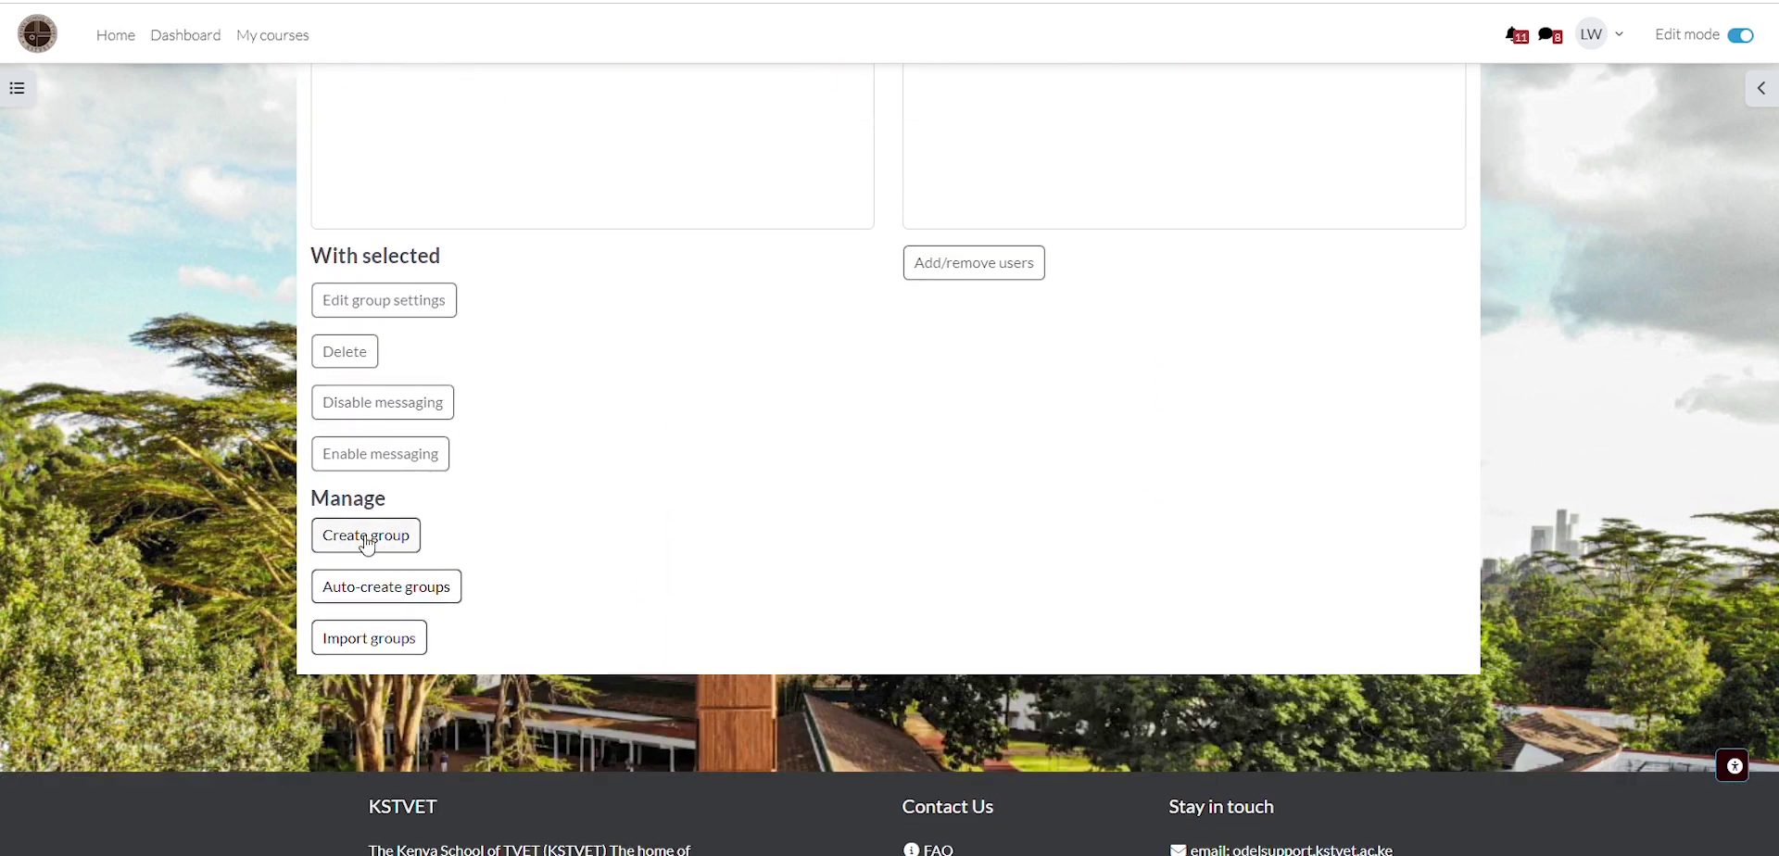
click(367, 537)
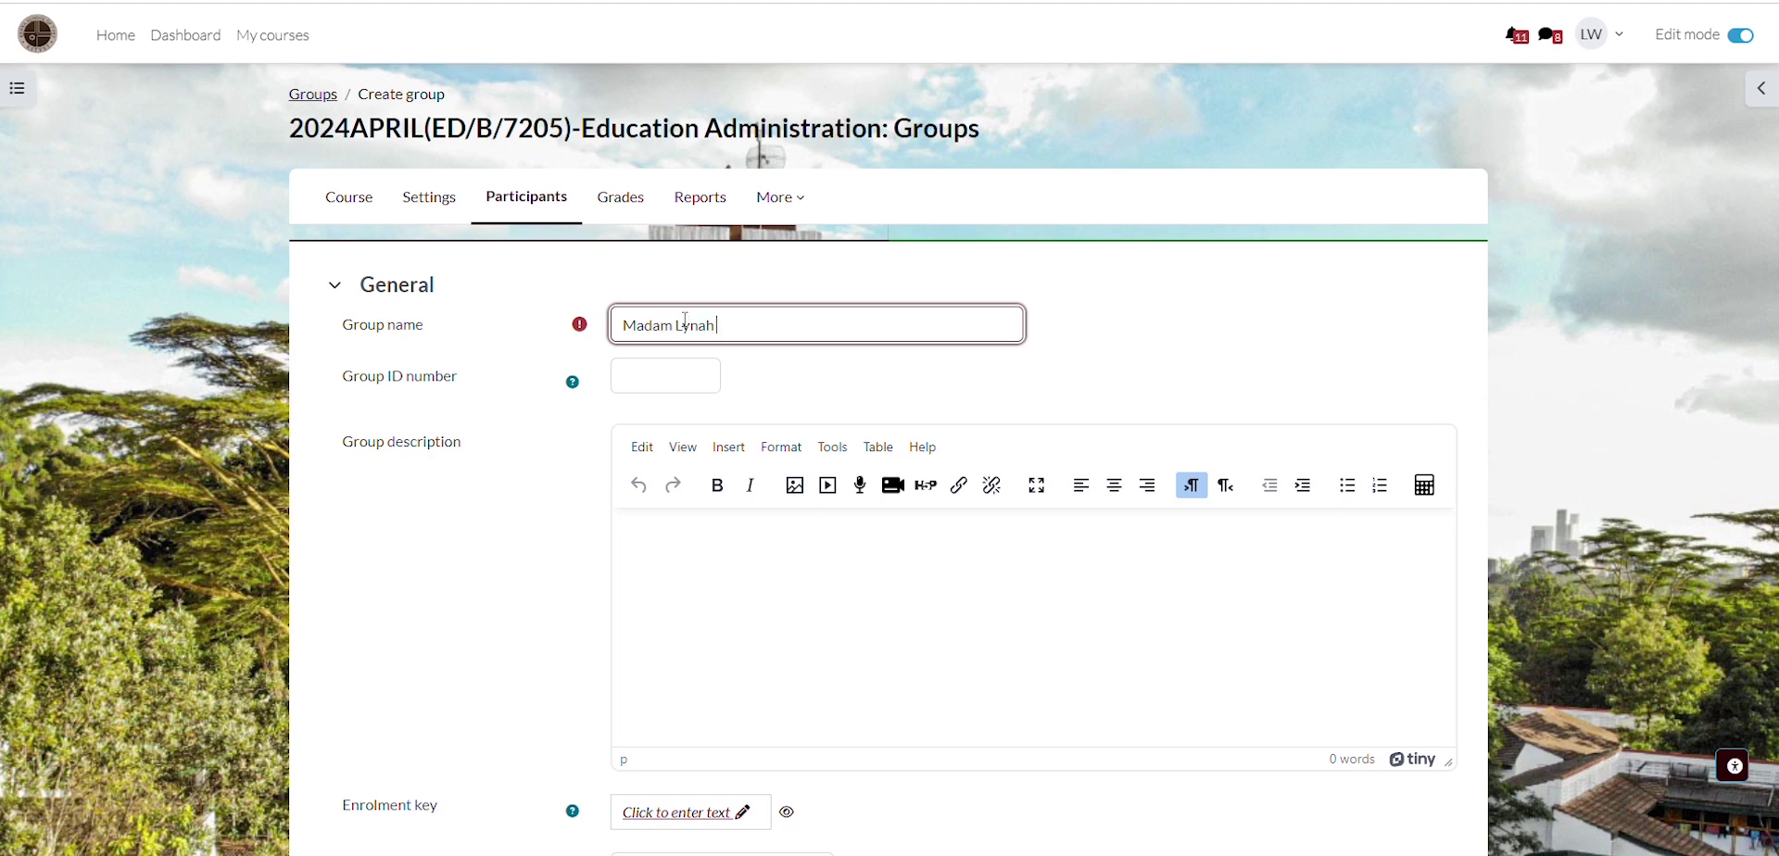
text(ga)
scroll(512, 487, down, 6)
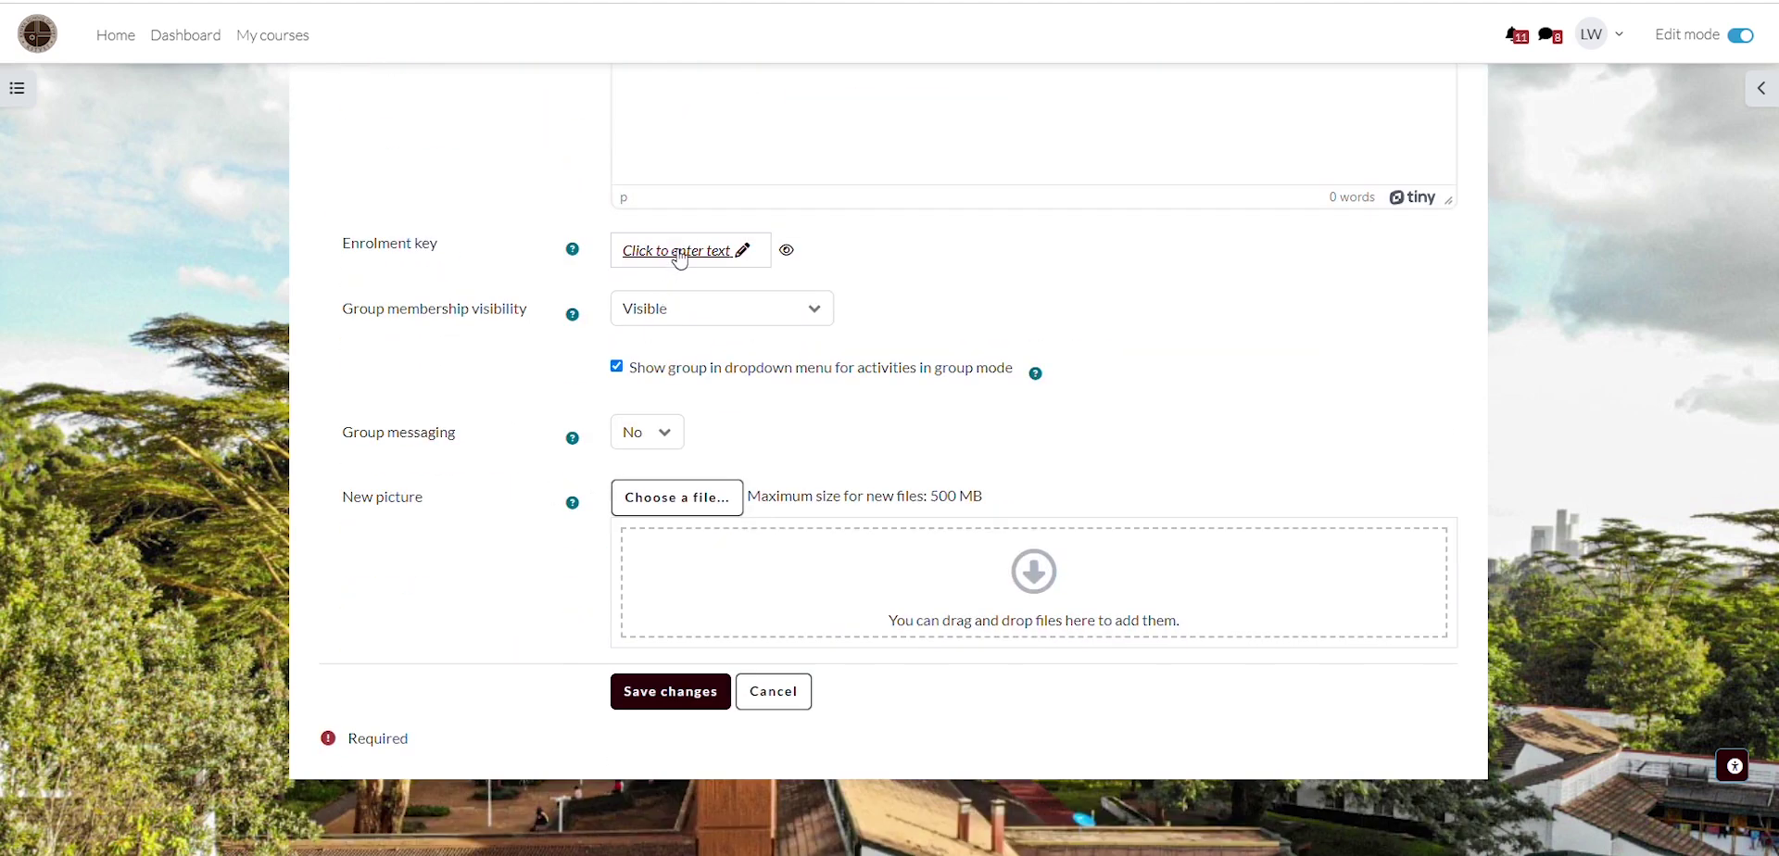
click(678, 252)
click(674, 718)
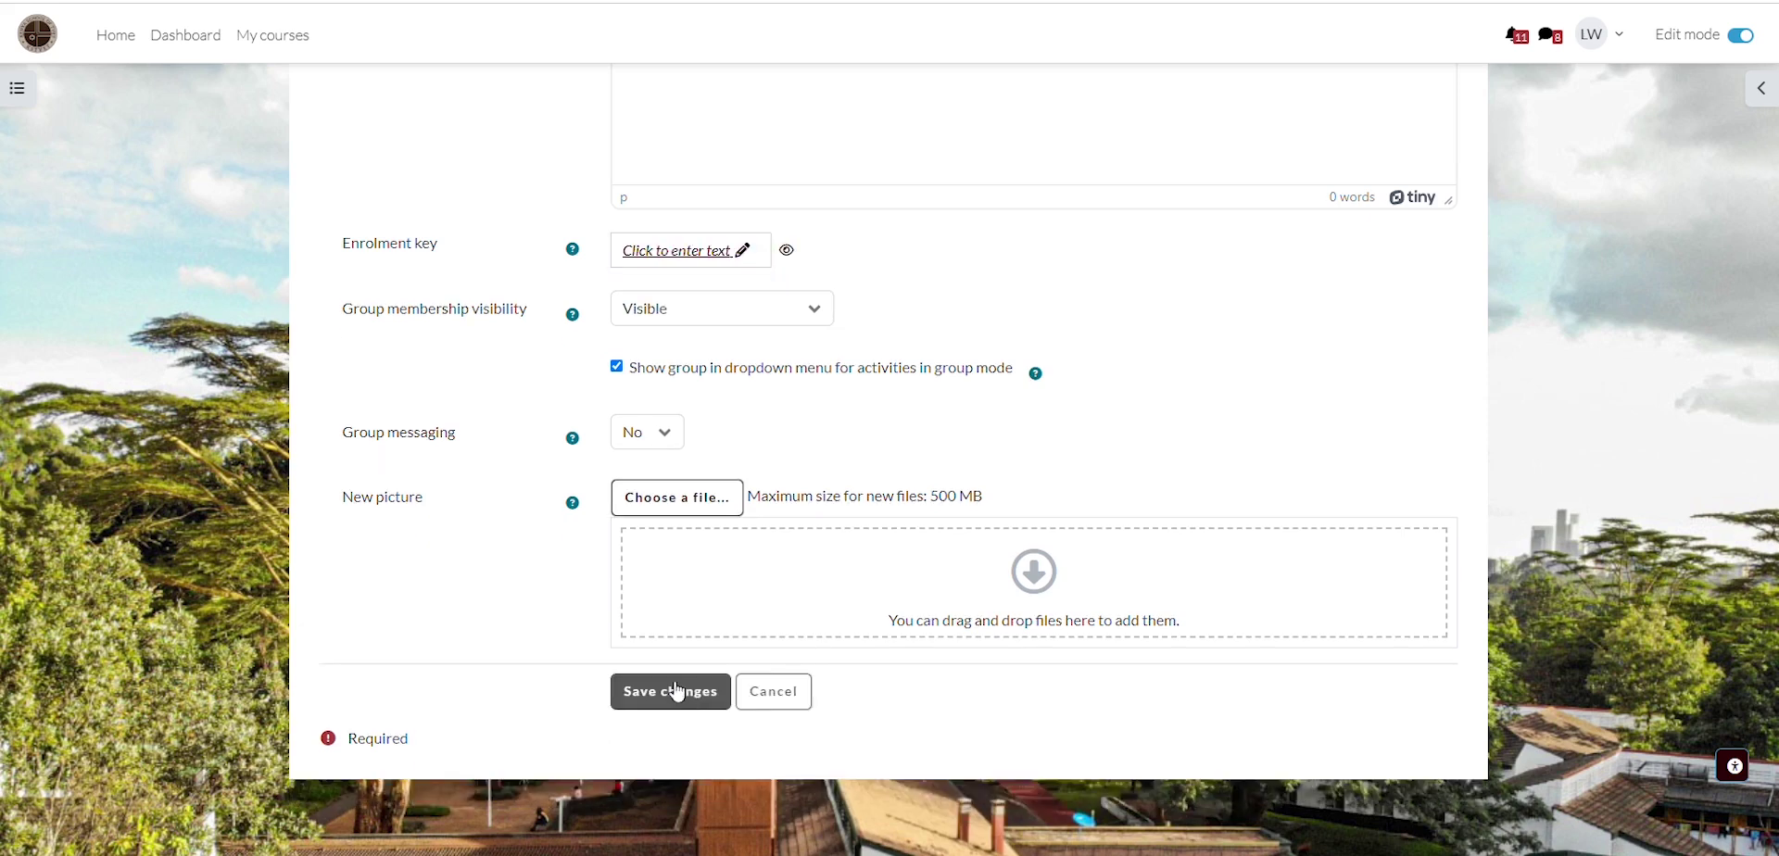
Create and save a second group named with another female facilitator's title and full name.
scroll(391, 716, down, 5)
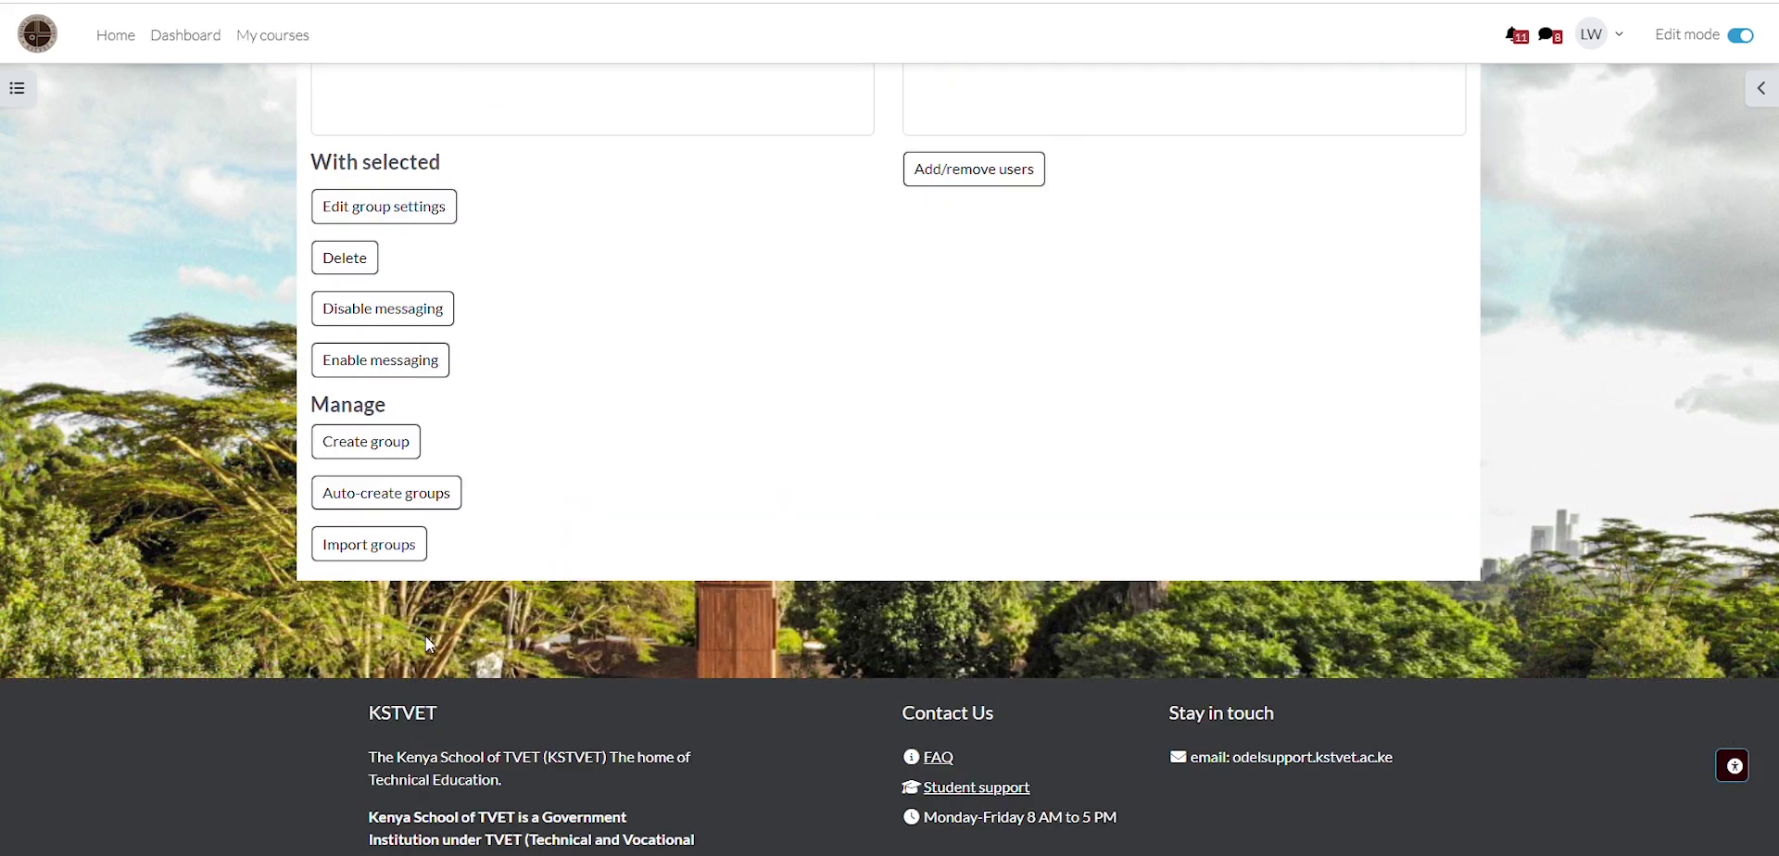
click(364, 449)
click(691, 327)
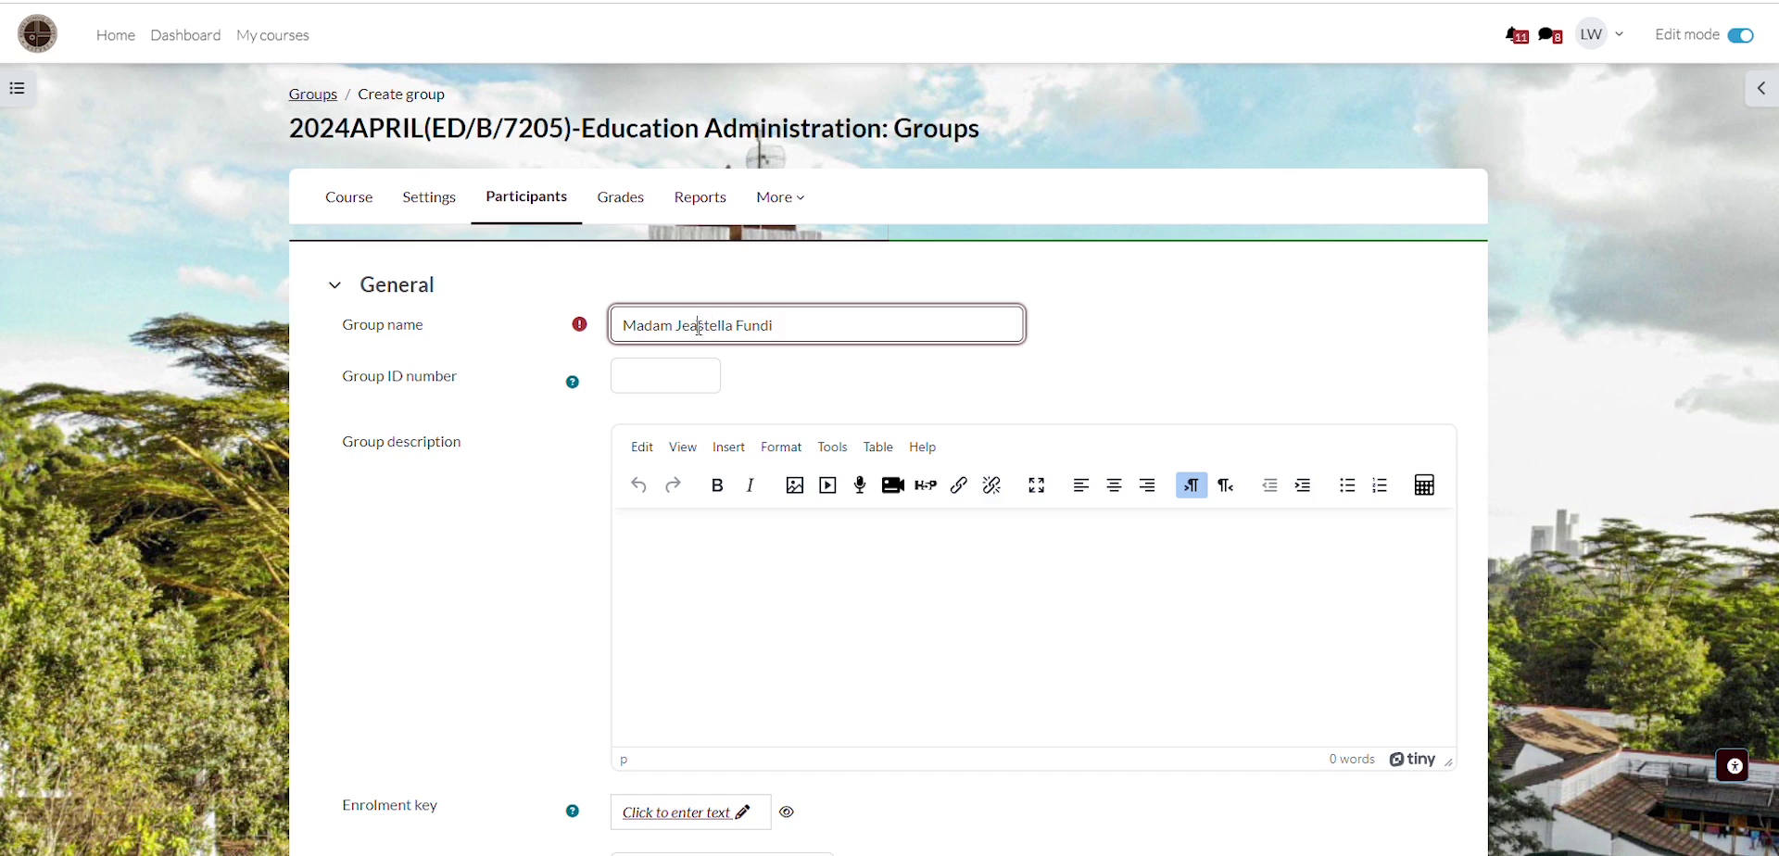
scroll(675, 503, down, 4)
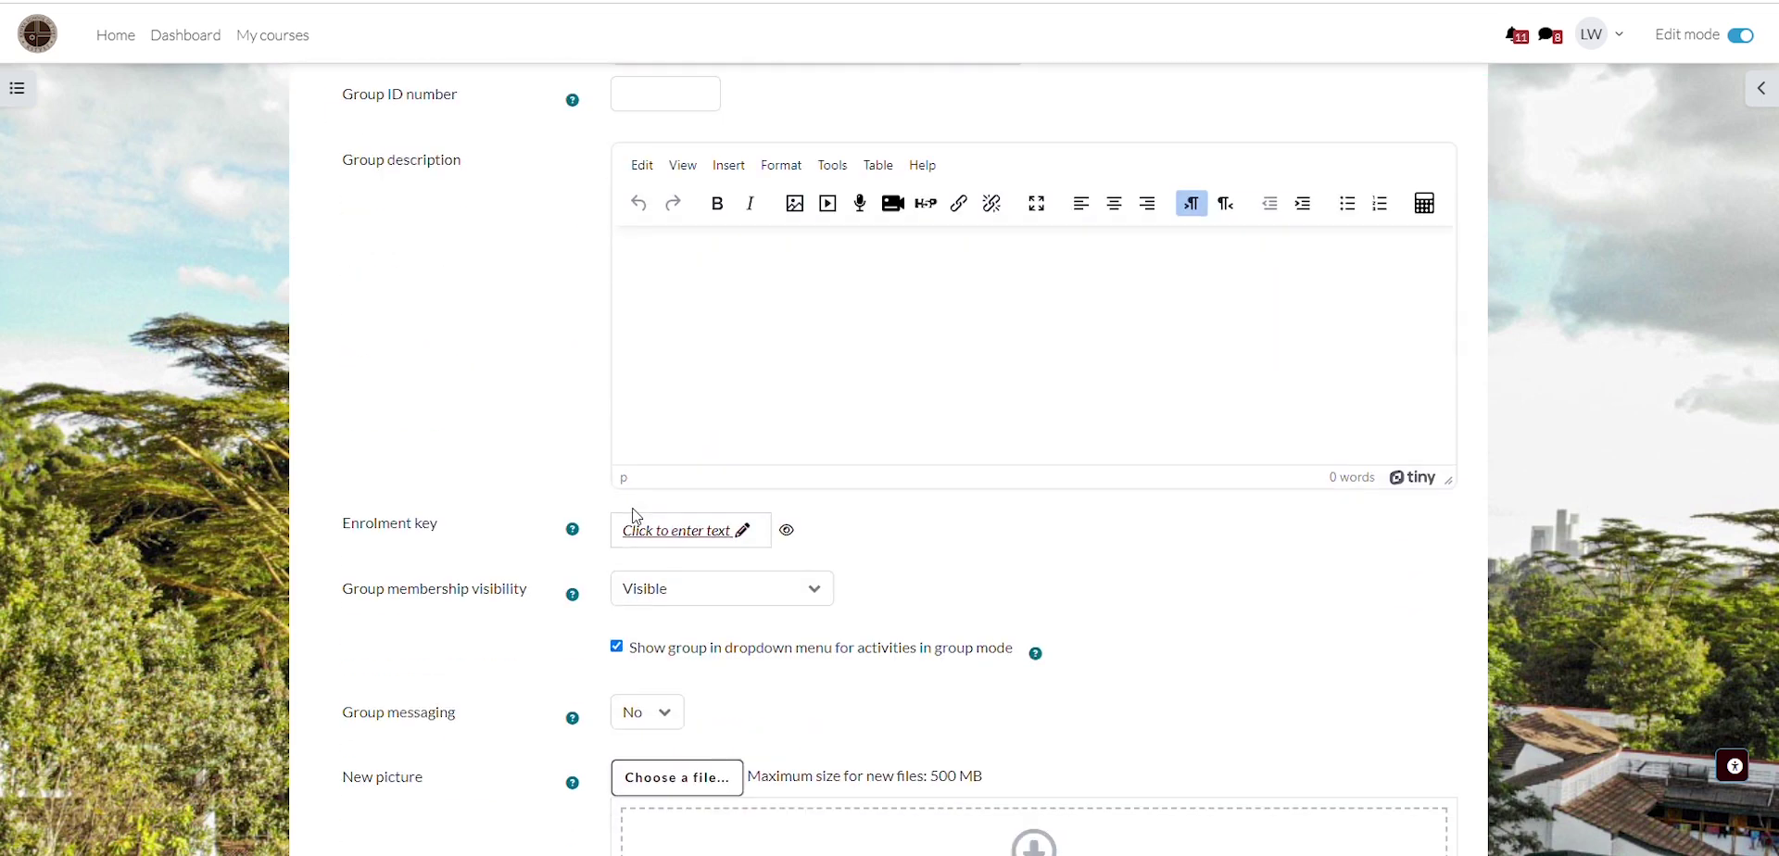
scroll(670, 638, down, 6)
click(683, 331)
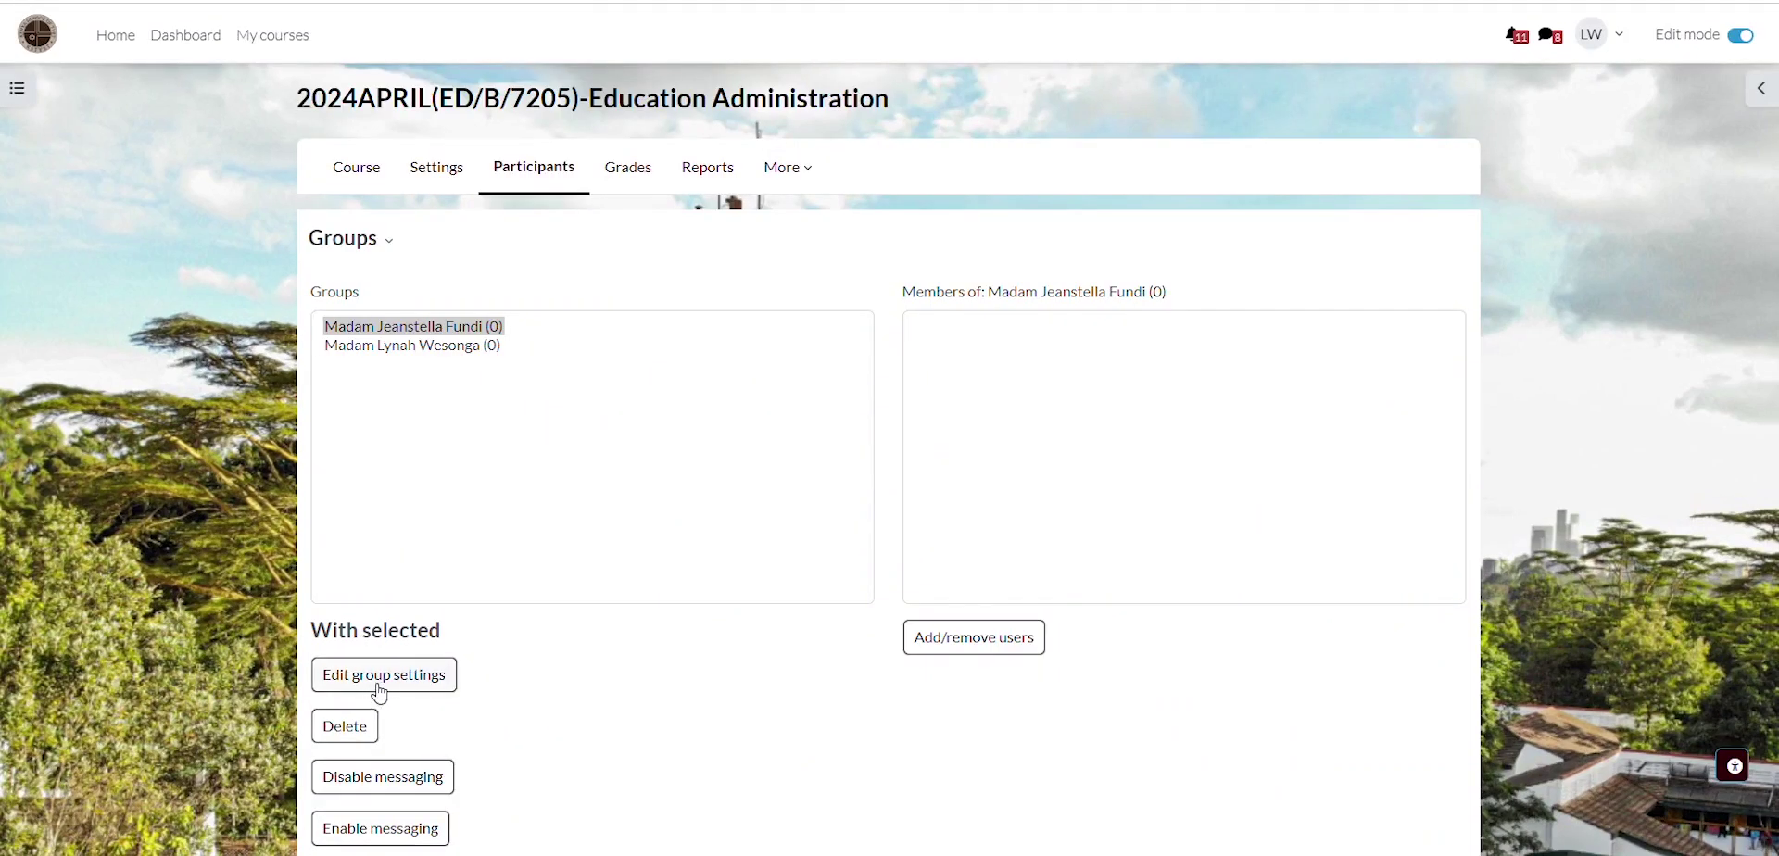
Create and save a third group named with a male facilitator's title and full name, correcting the surname's spelling.
scroll(409, 720, down, 3)
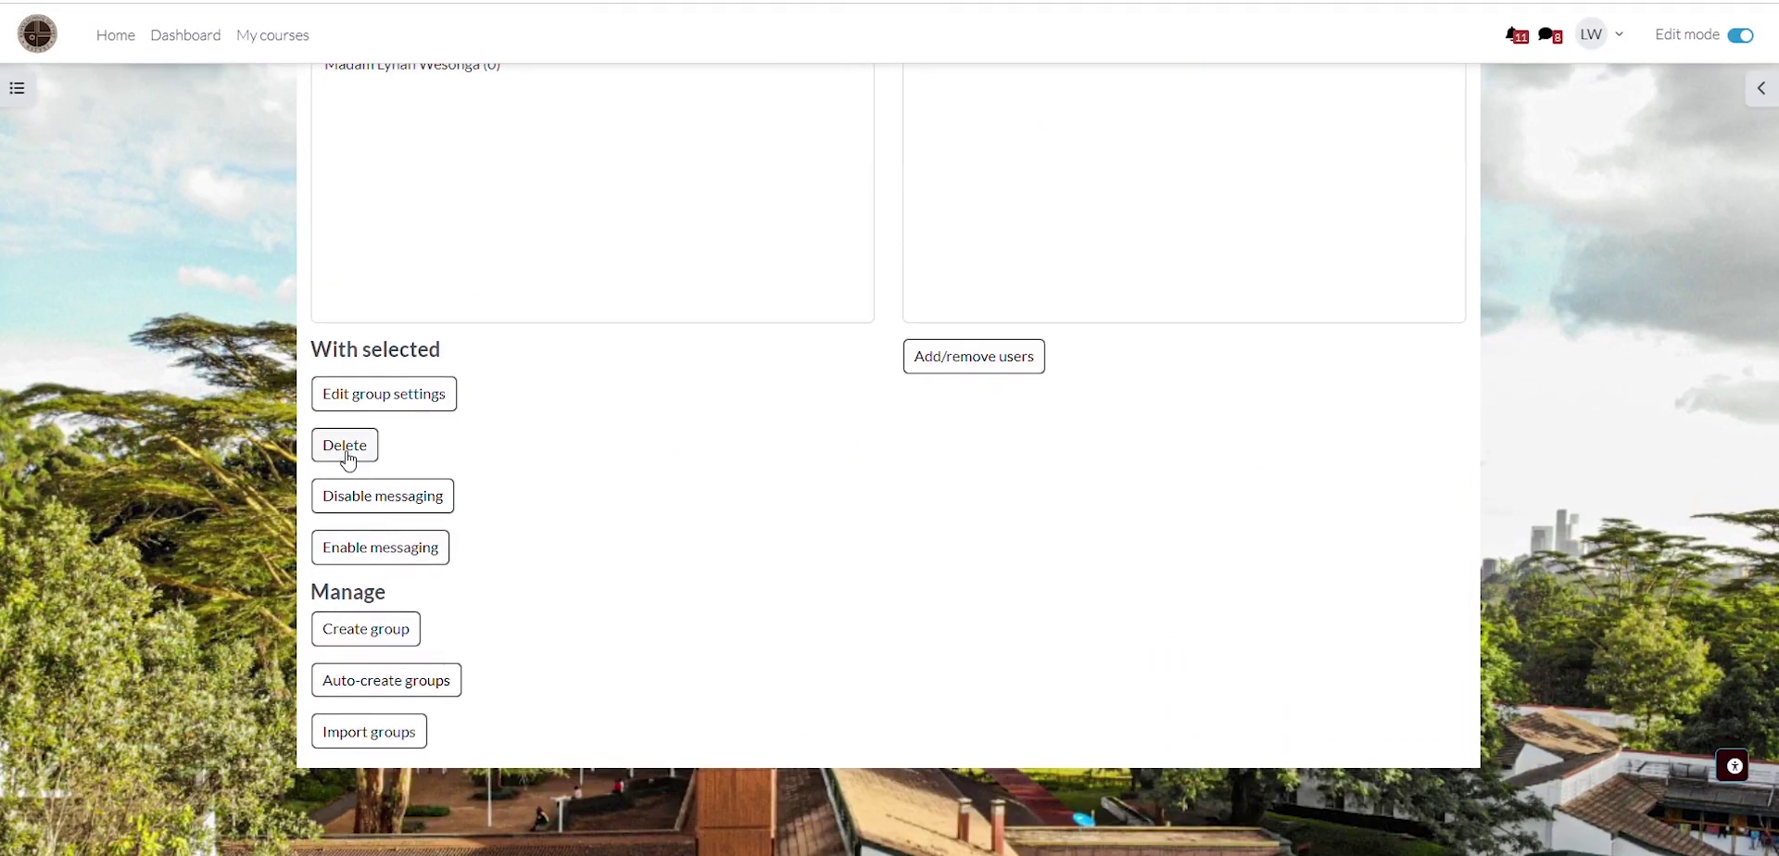
click(358, 640)
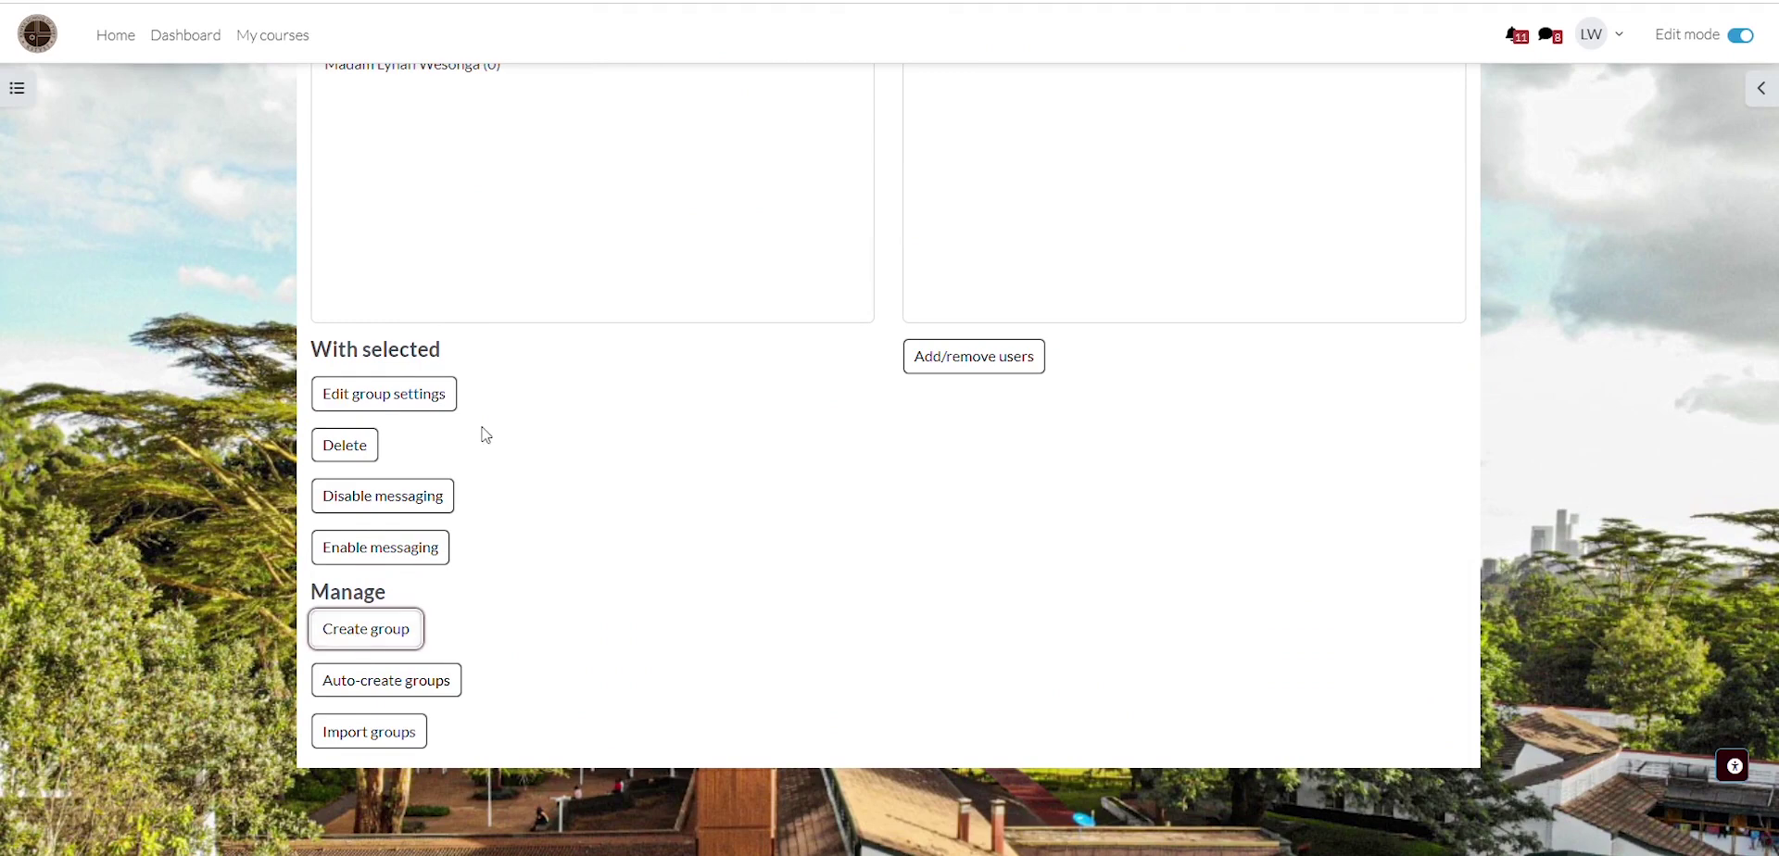
click(682, 319)
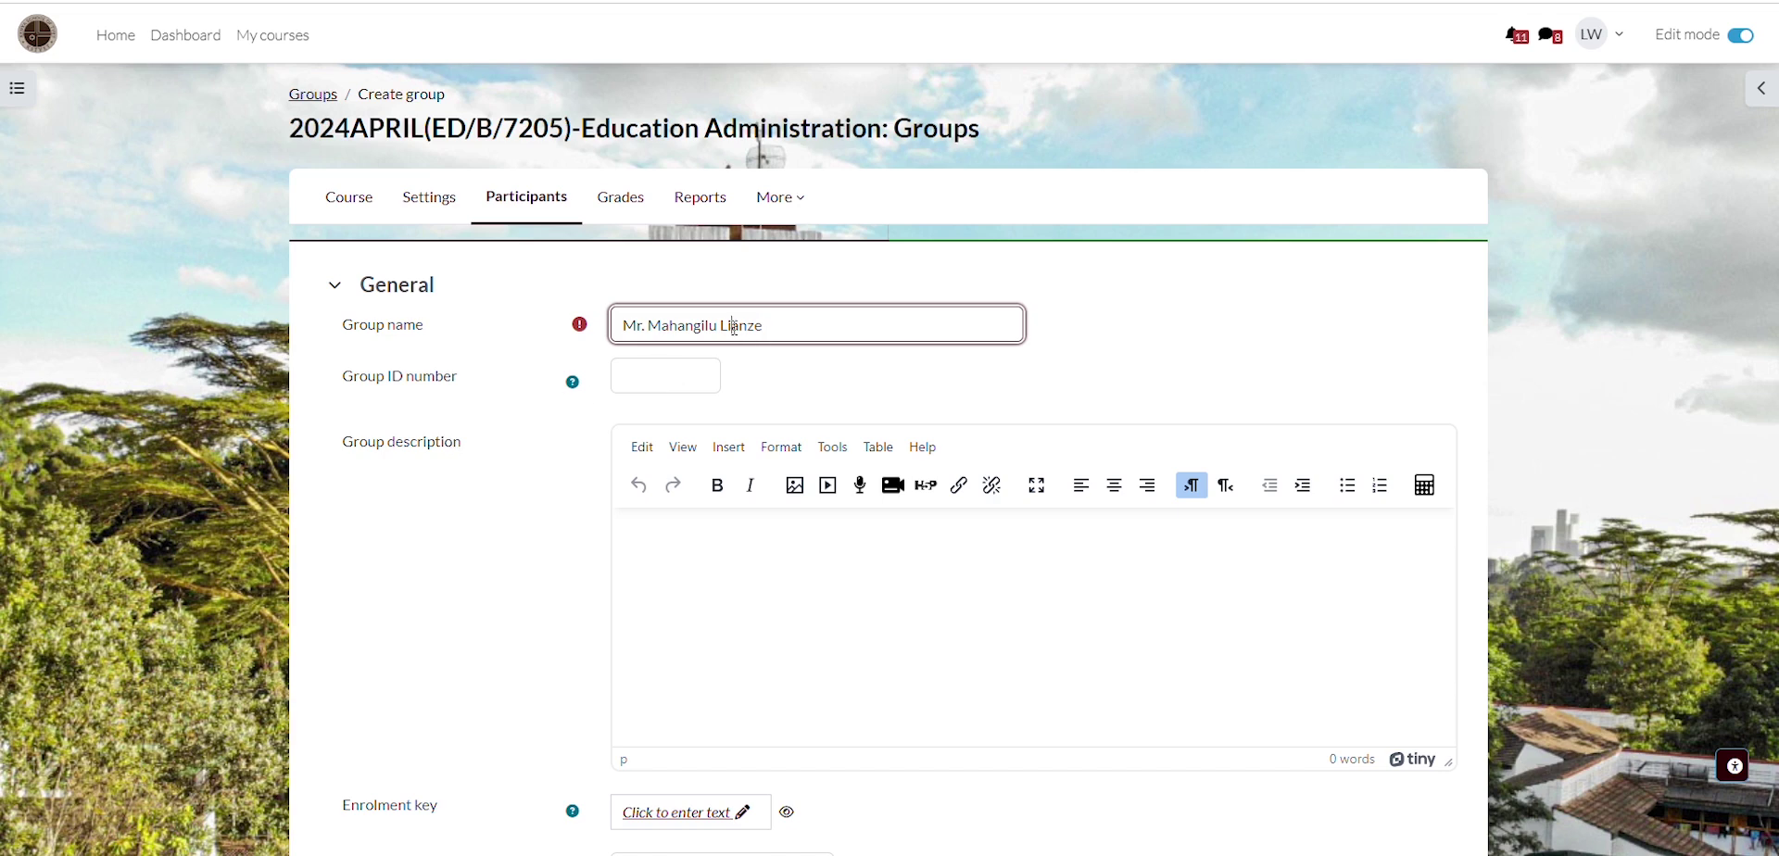
text(e)
scroll(556, 516, down, 5)
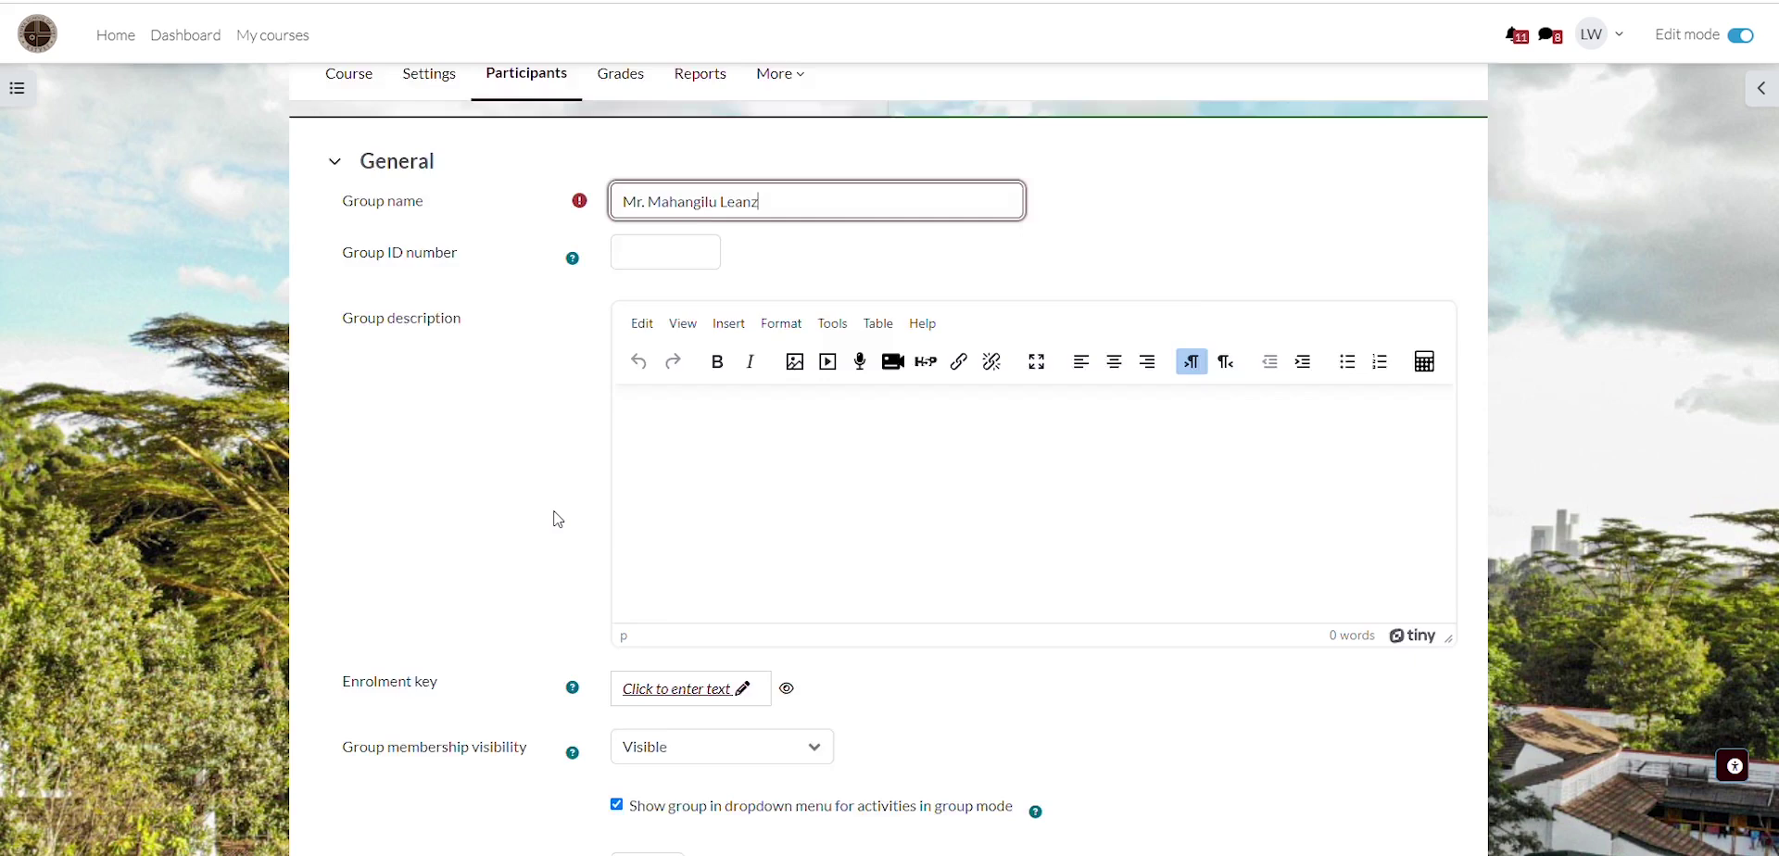
scroll(558, 519, down, 5)
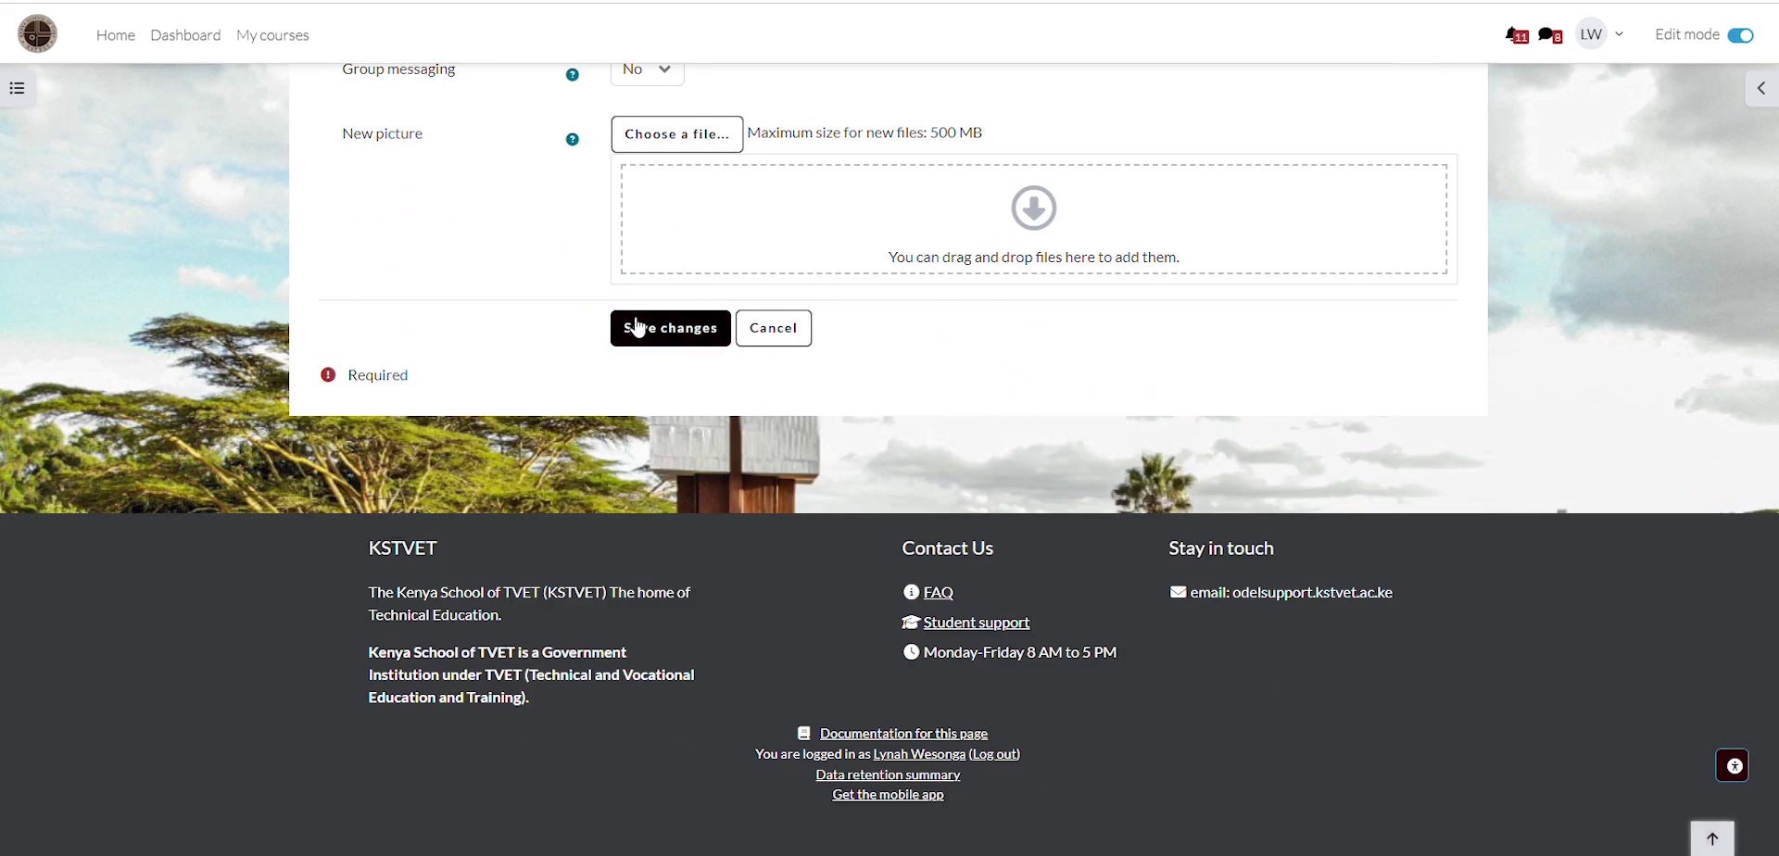
click(656, 335)
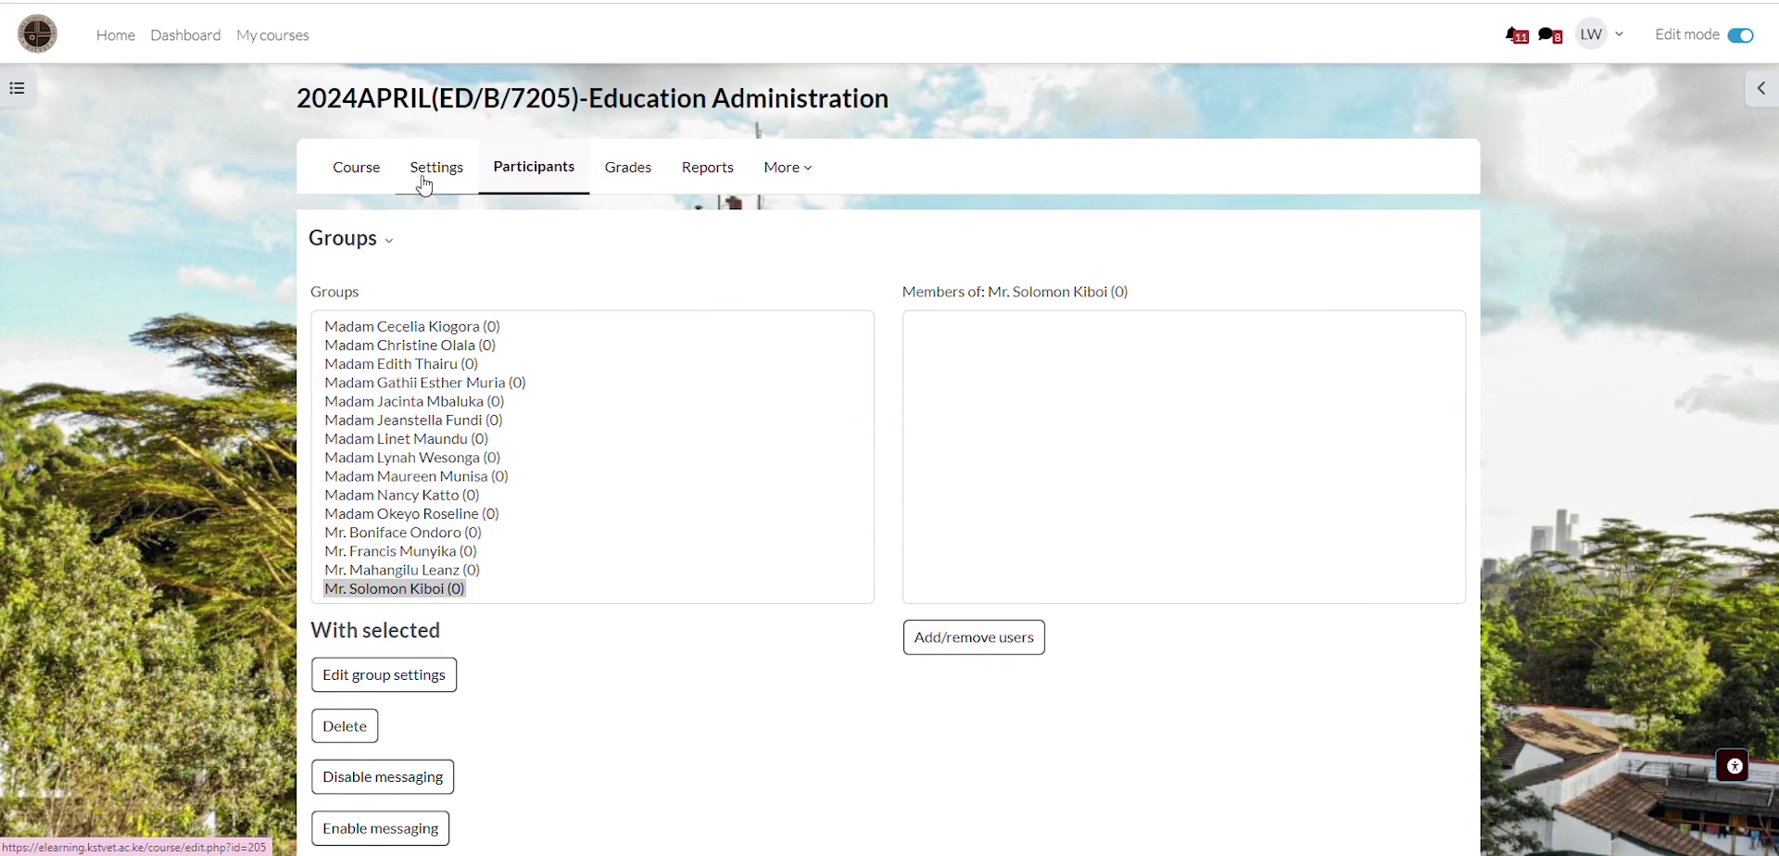
Add a Group choice activity to the course overview section and name it "Select your Groups".
click(356, 171)
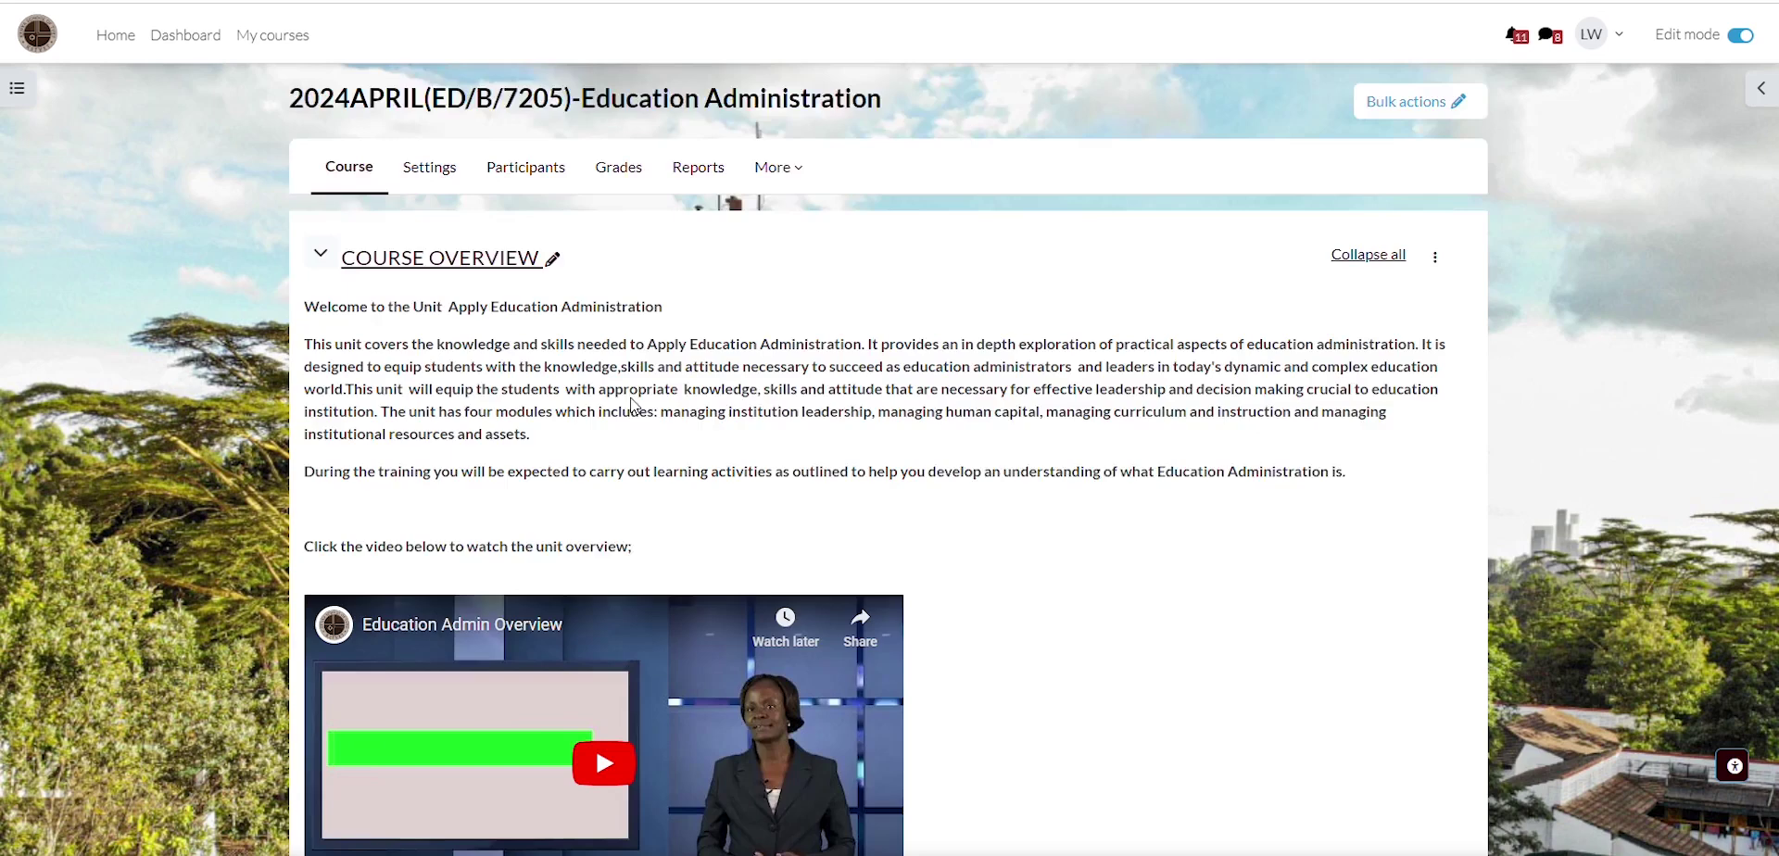
scroll(634, 406, down, 15)
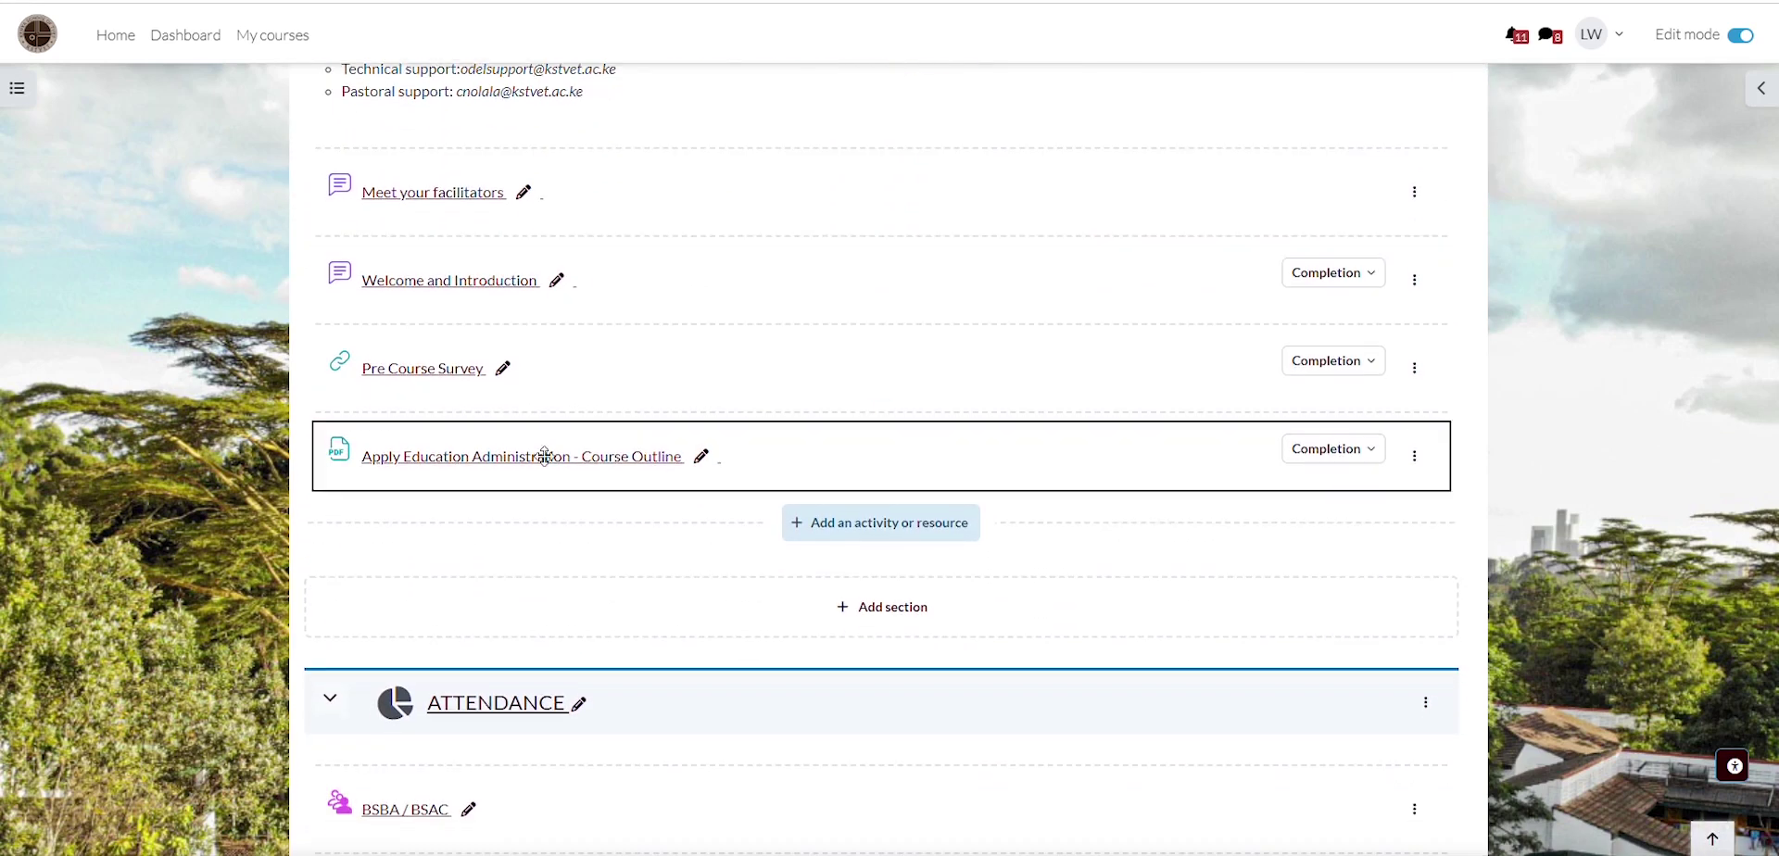
click(855, 528)
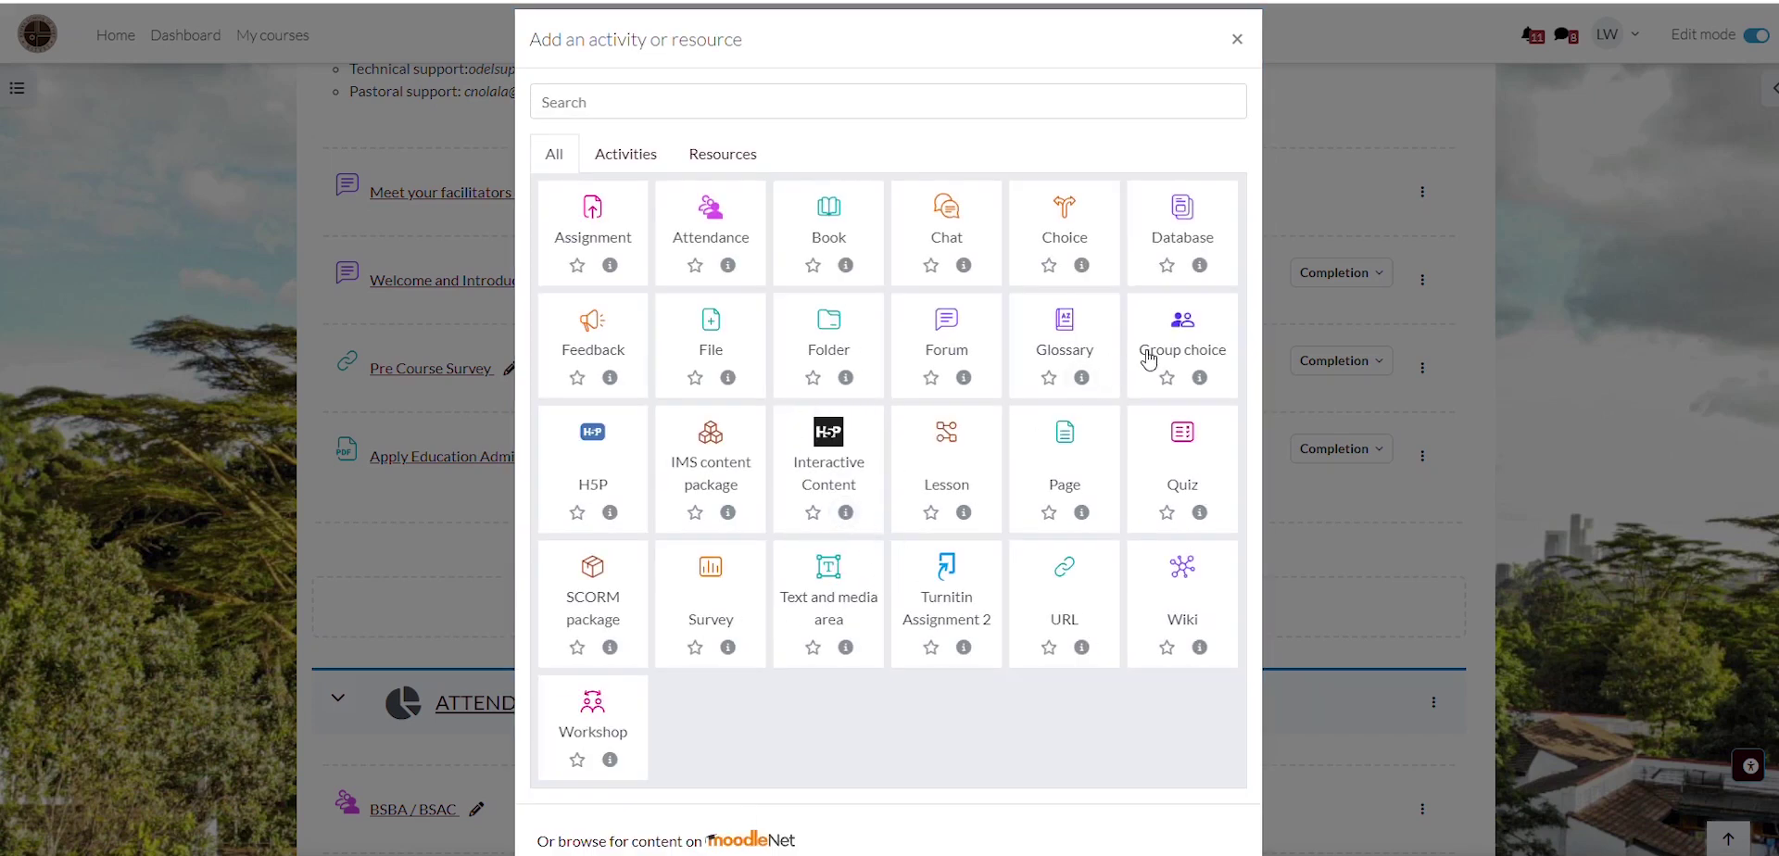
click(1188, 346)
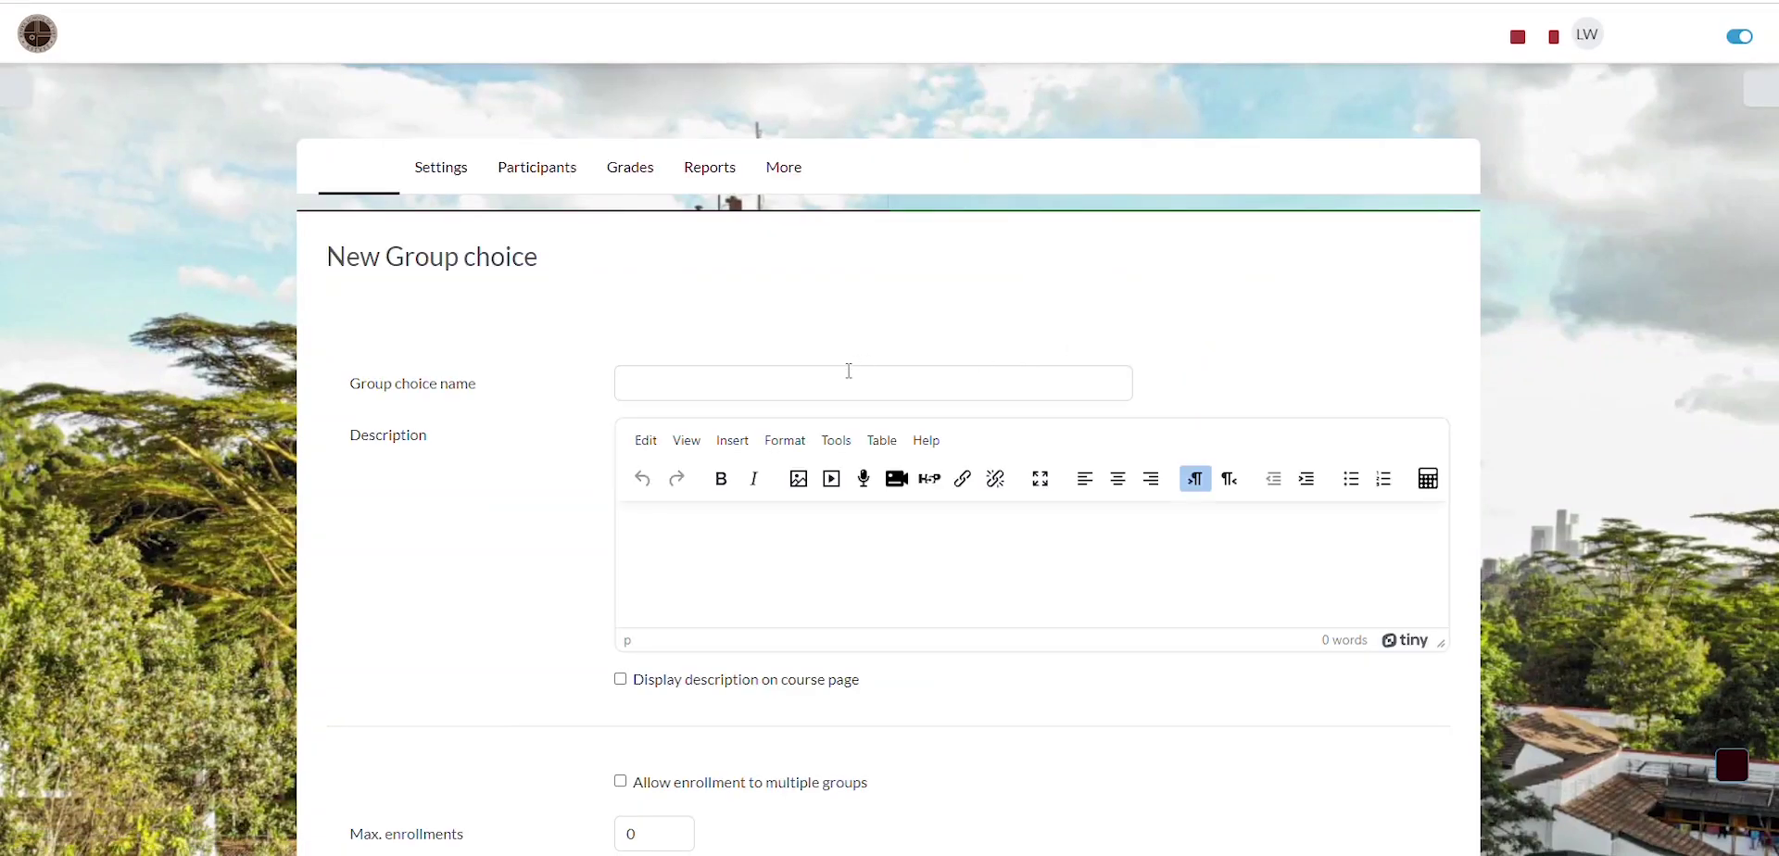
click(845, 377)
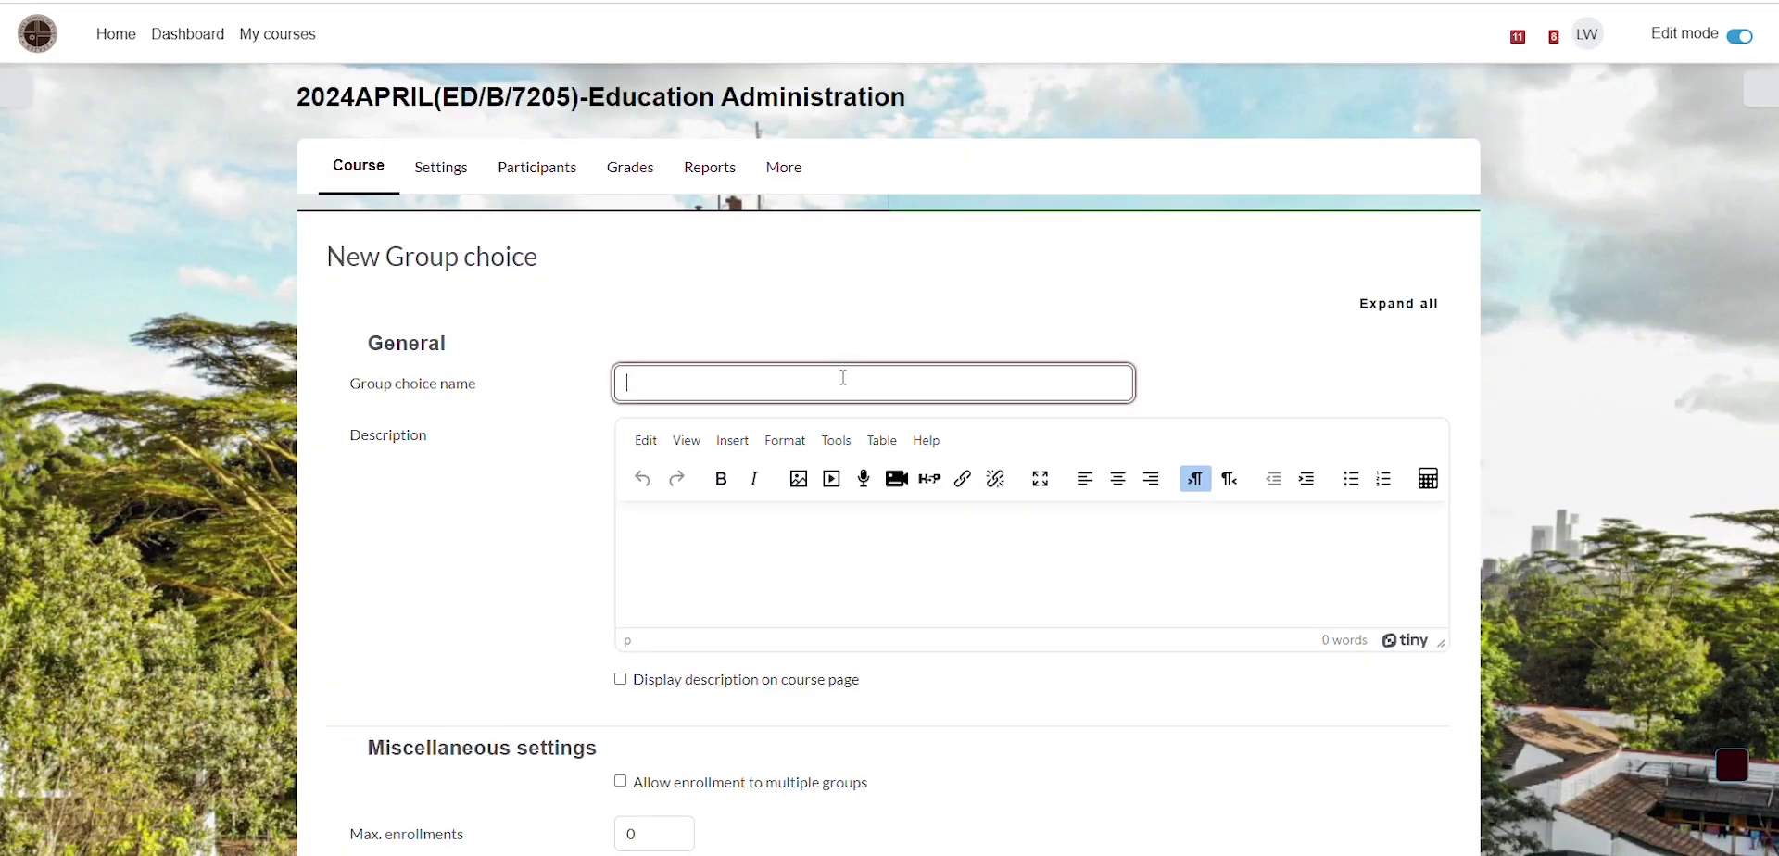
text(Select your Groups)
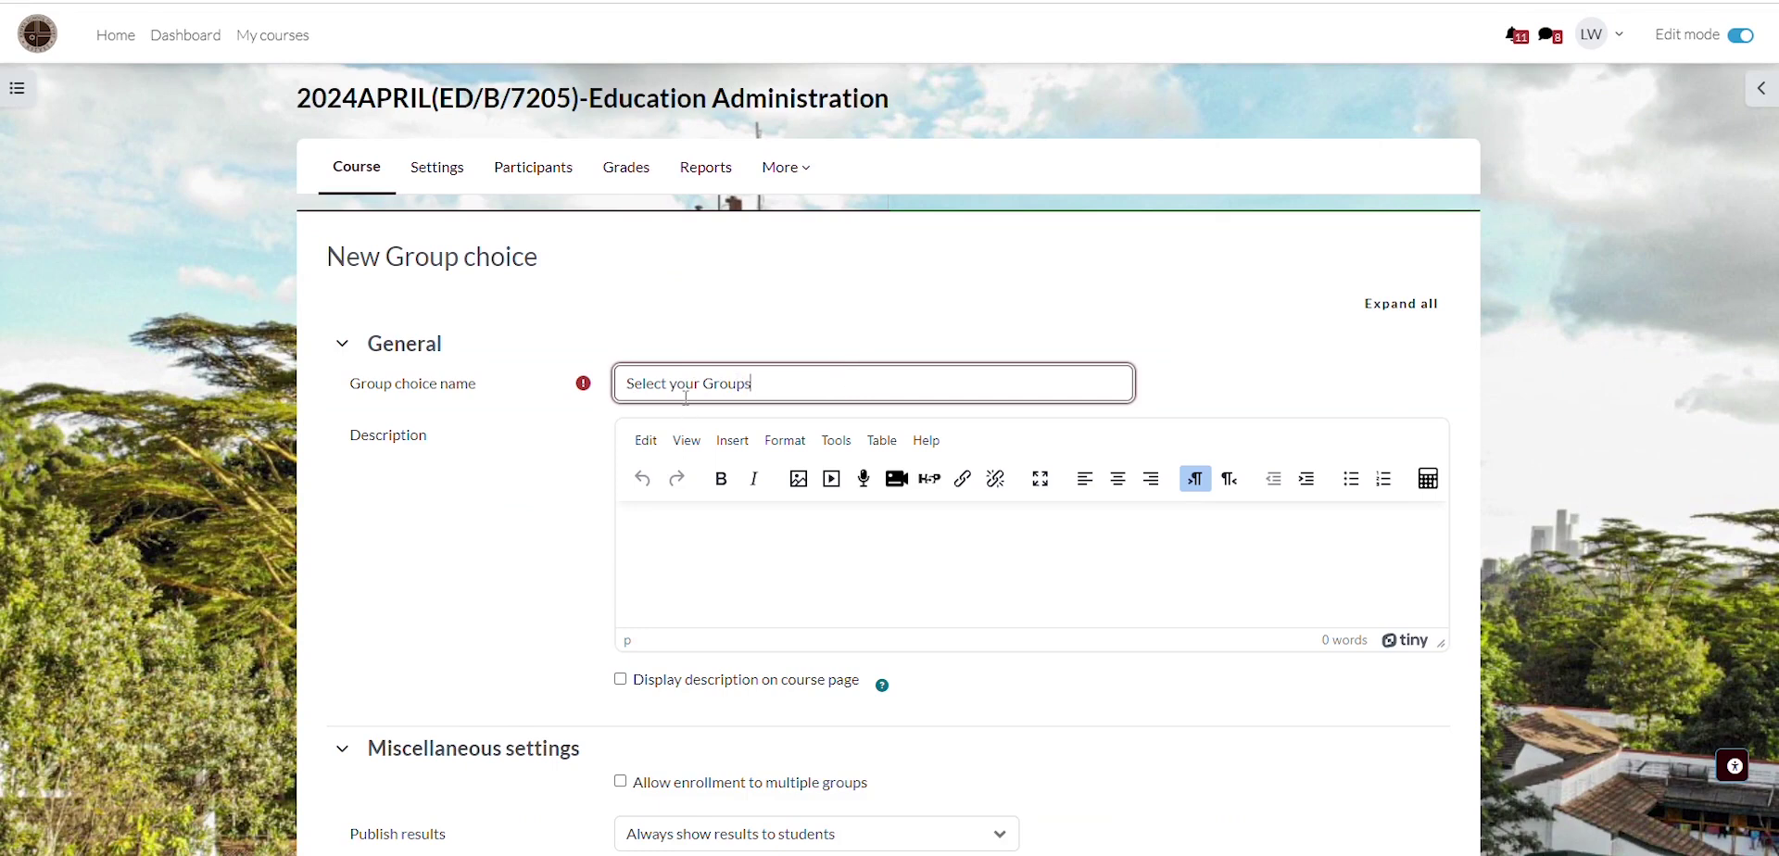
Add all available facilitator groups to the selected groups of the group choice.
scroll(548, 506, down, 8)
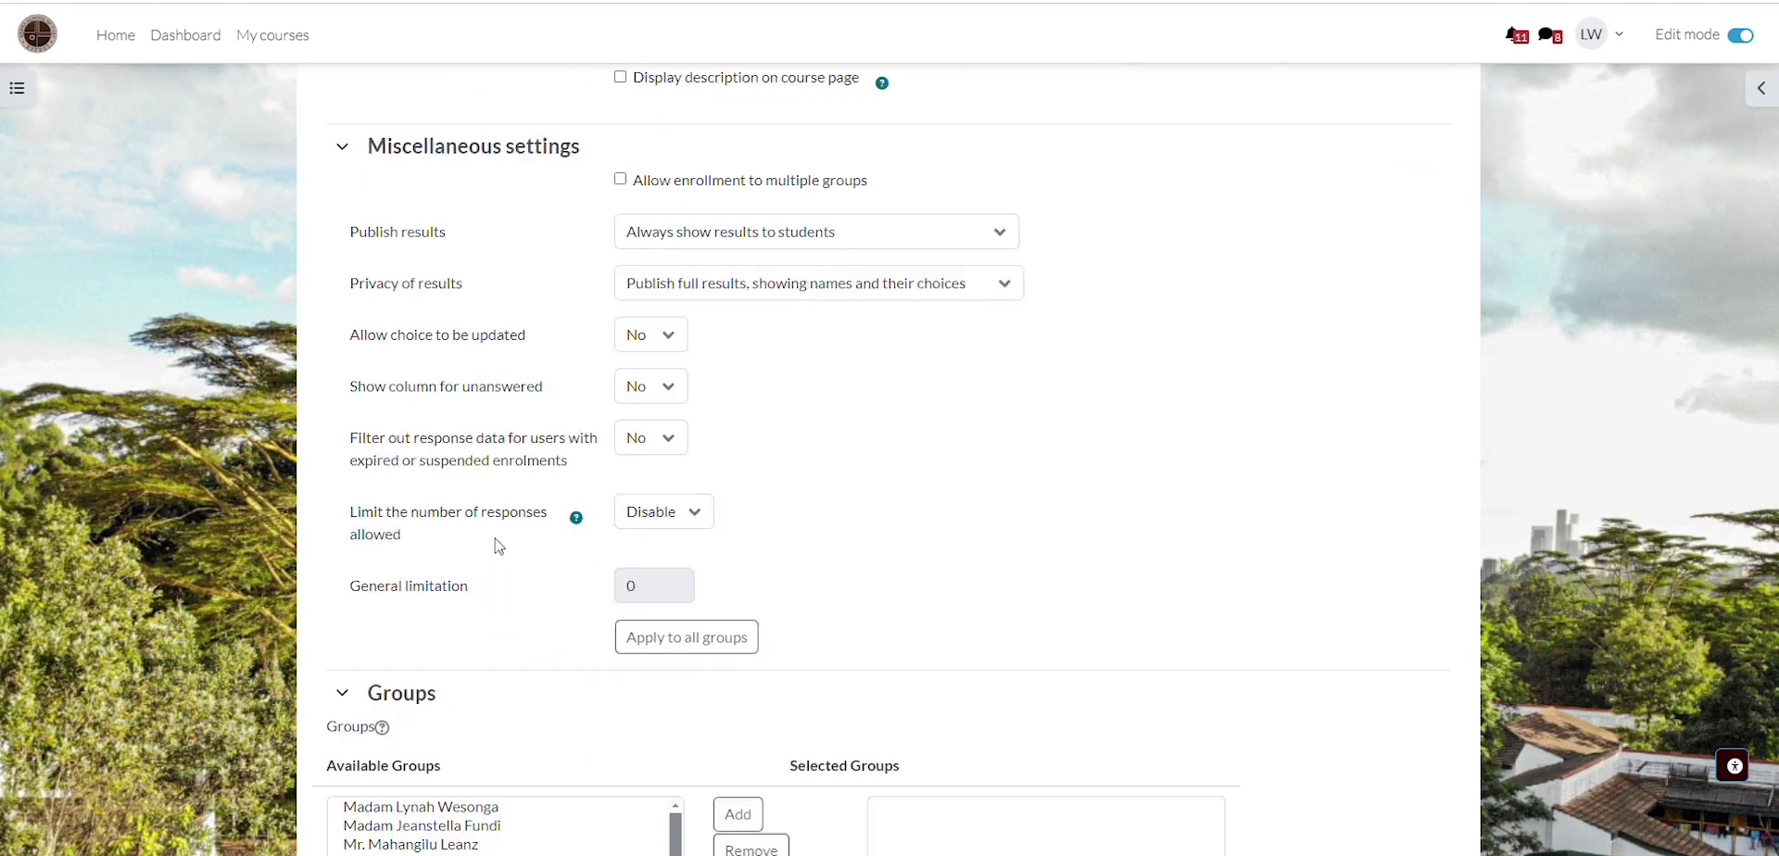
scroll(517, 403, up, 2)
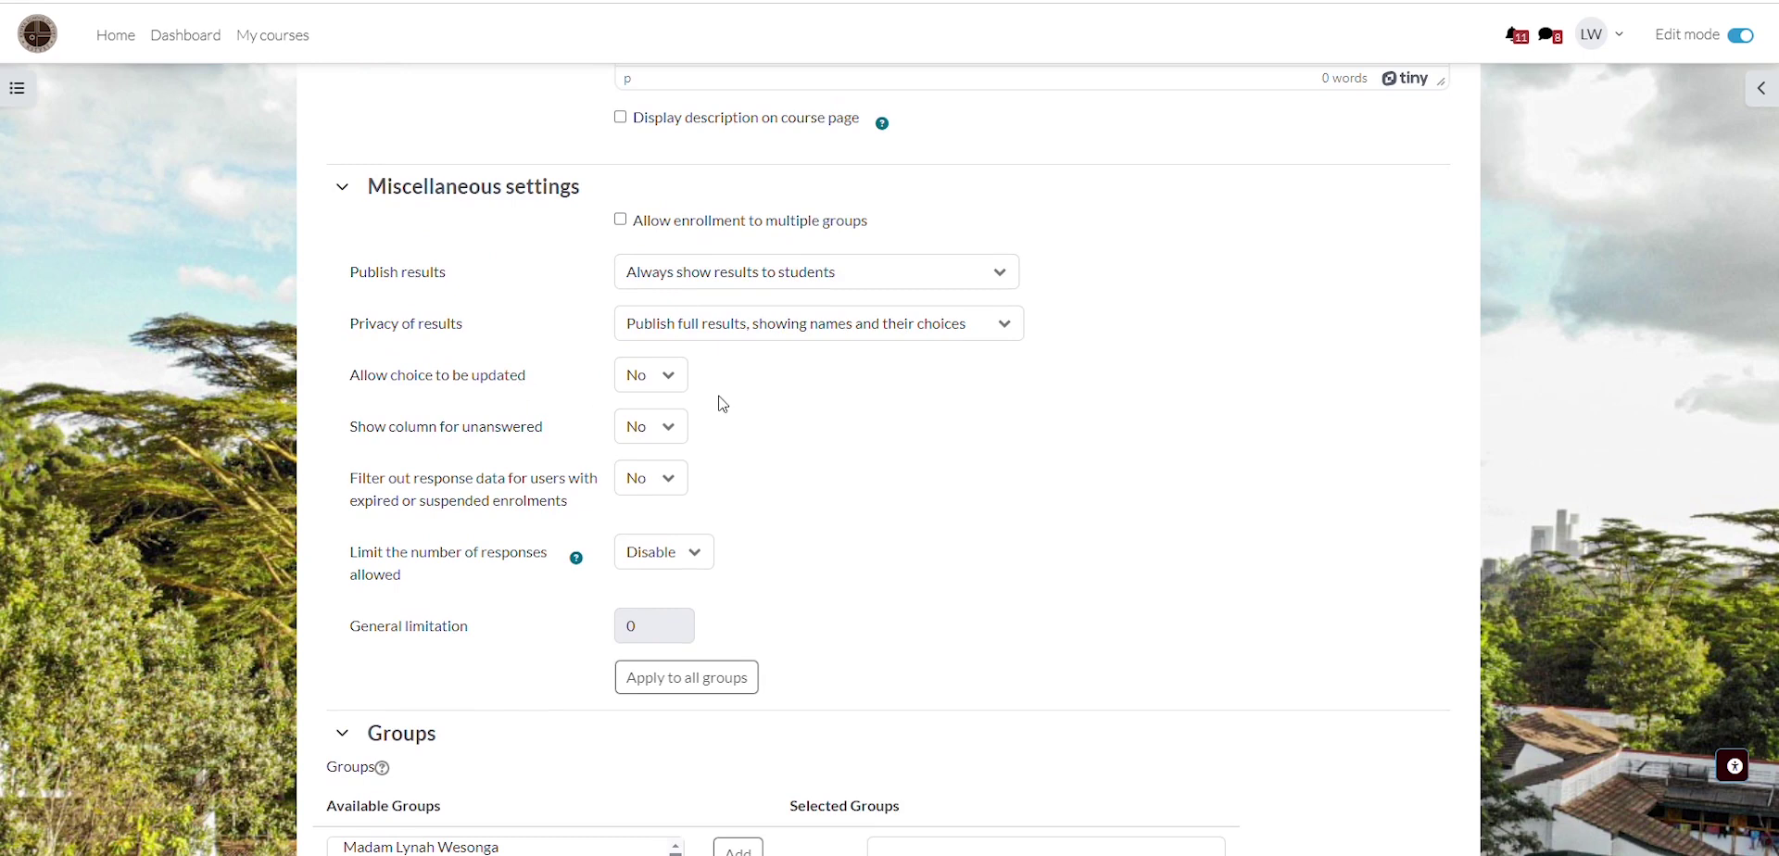
scroll(683, 409, down, 4)
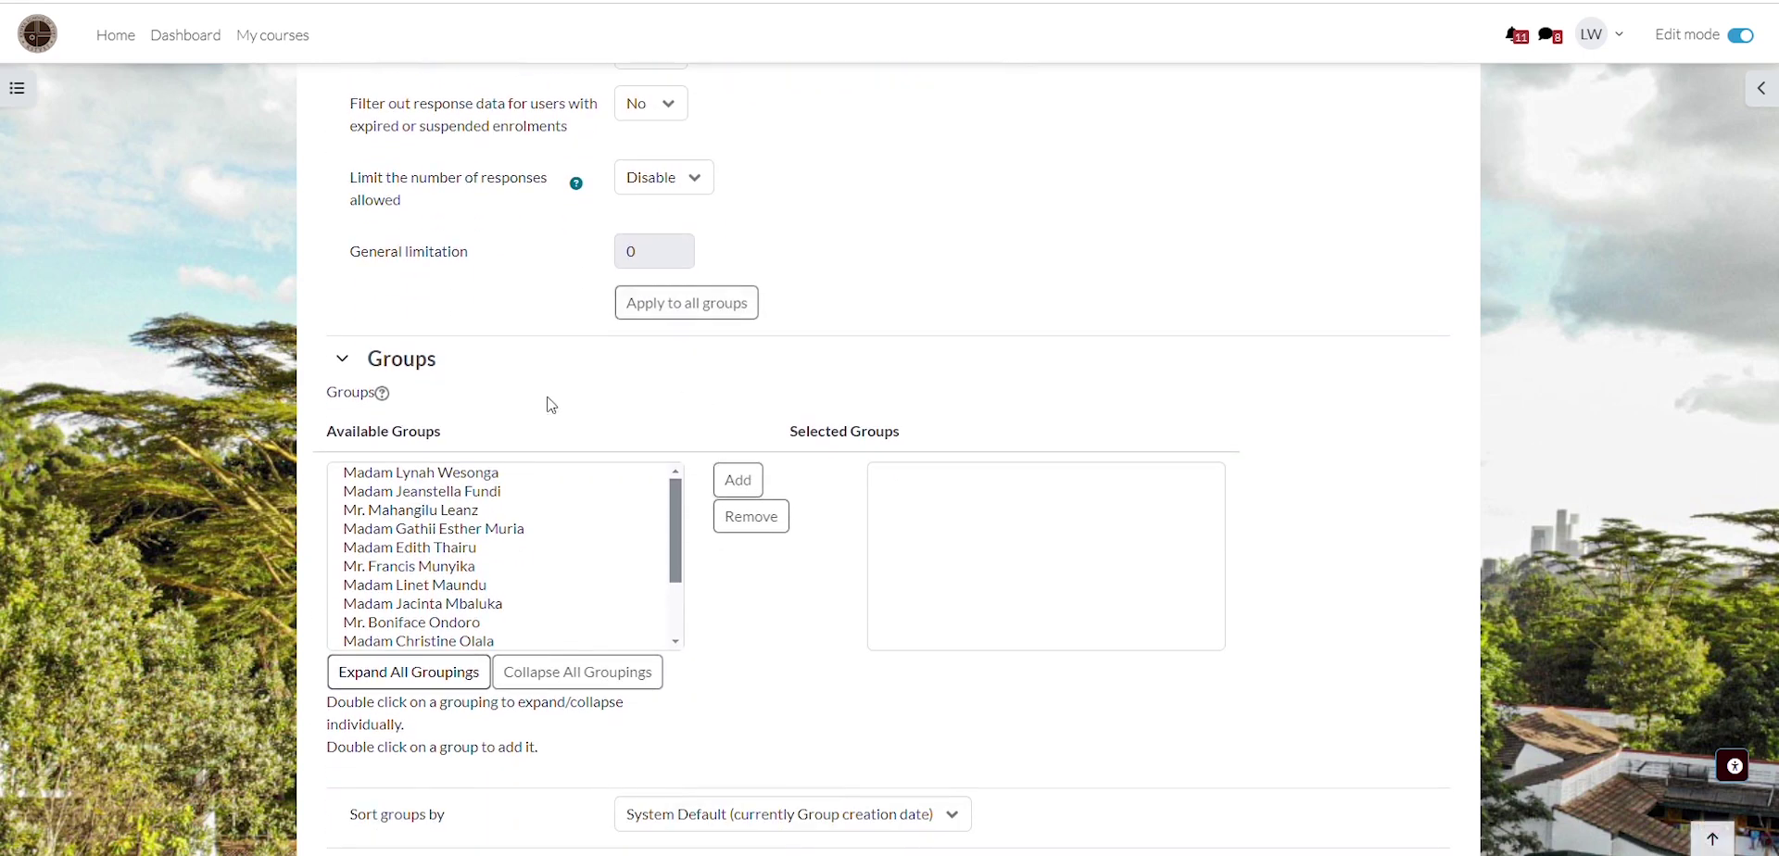
scroll(495, 445, up, 1)
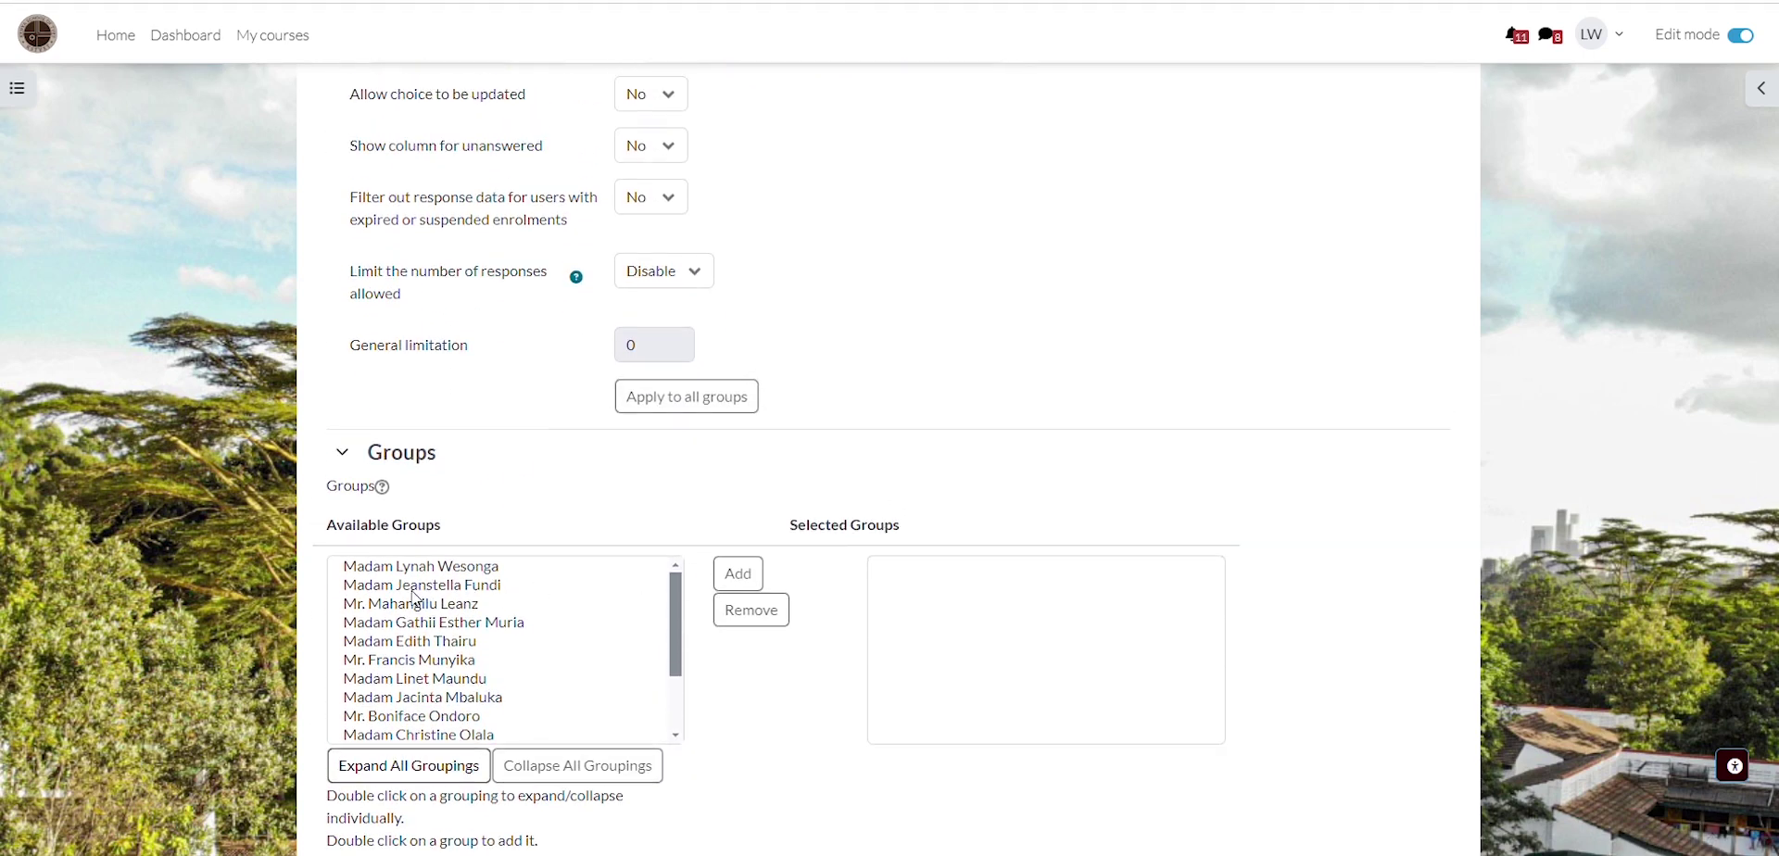
scroll(517, 630, up, 1)
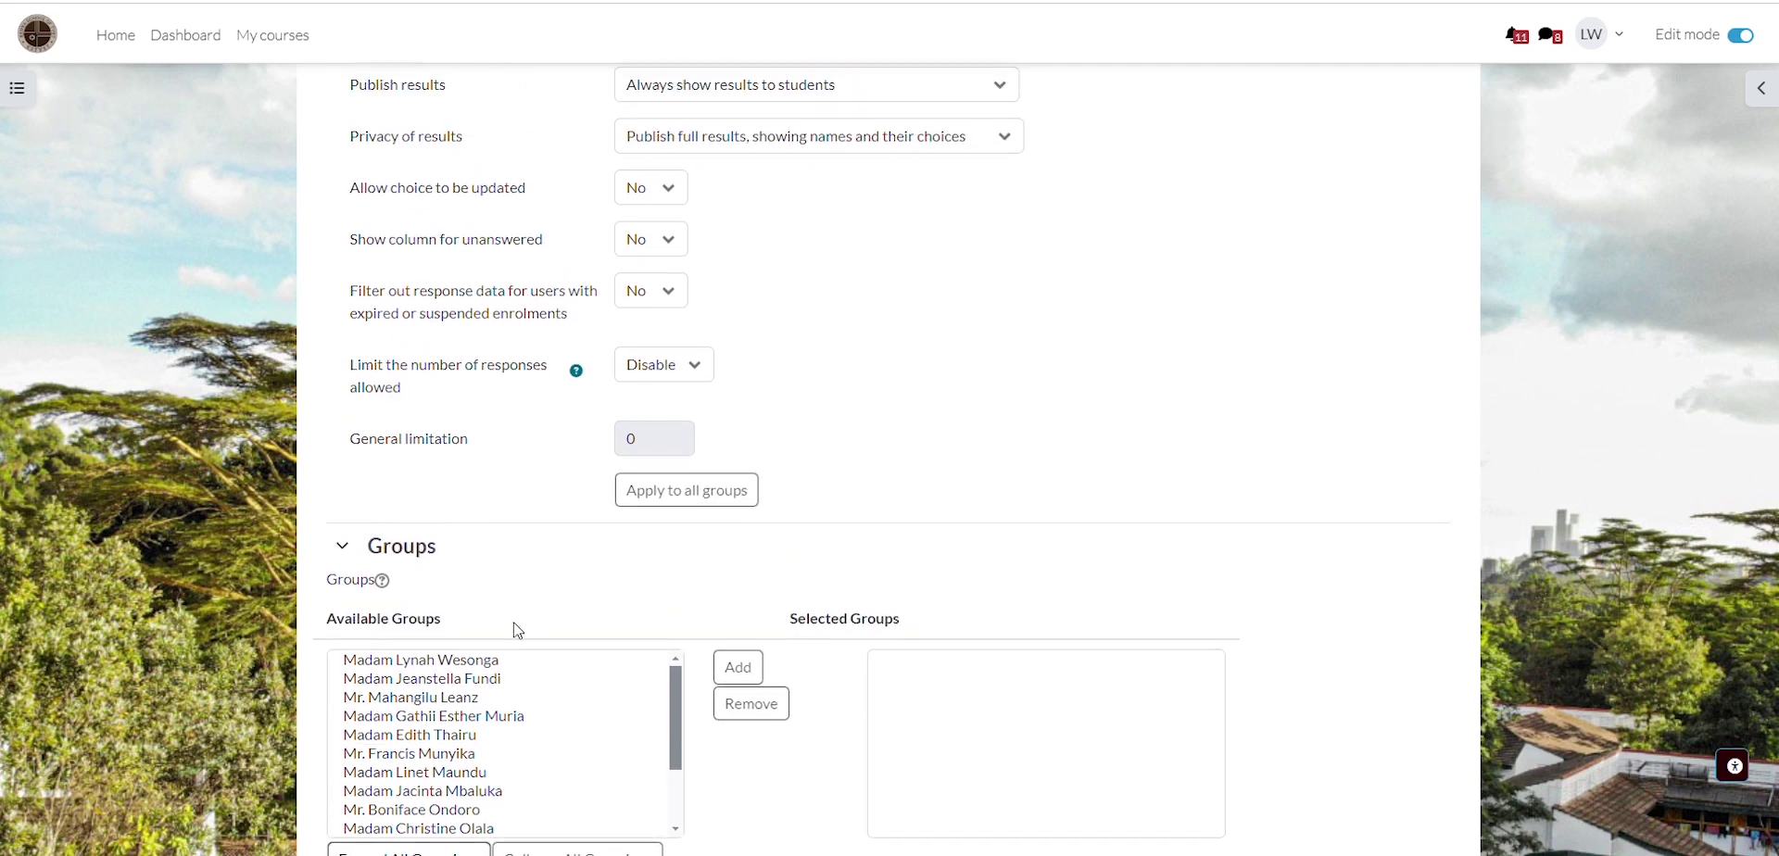
click(455, 664)
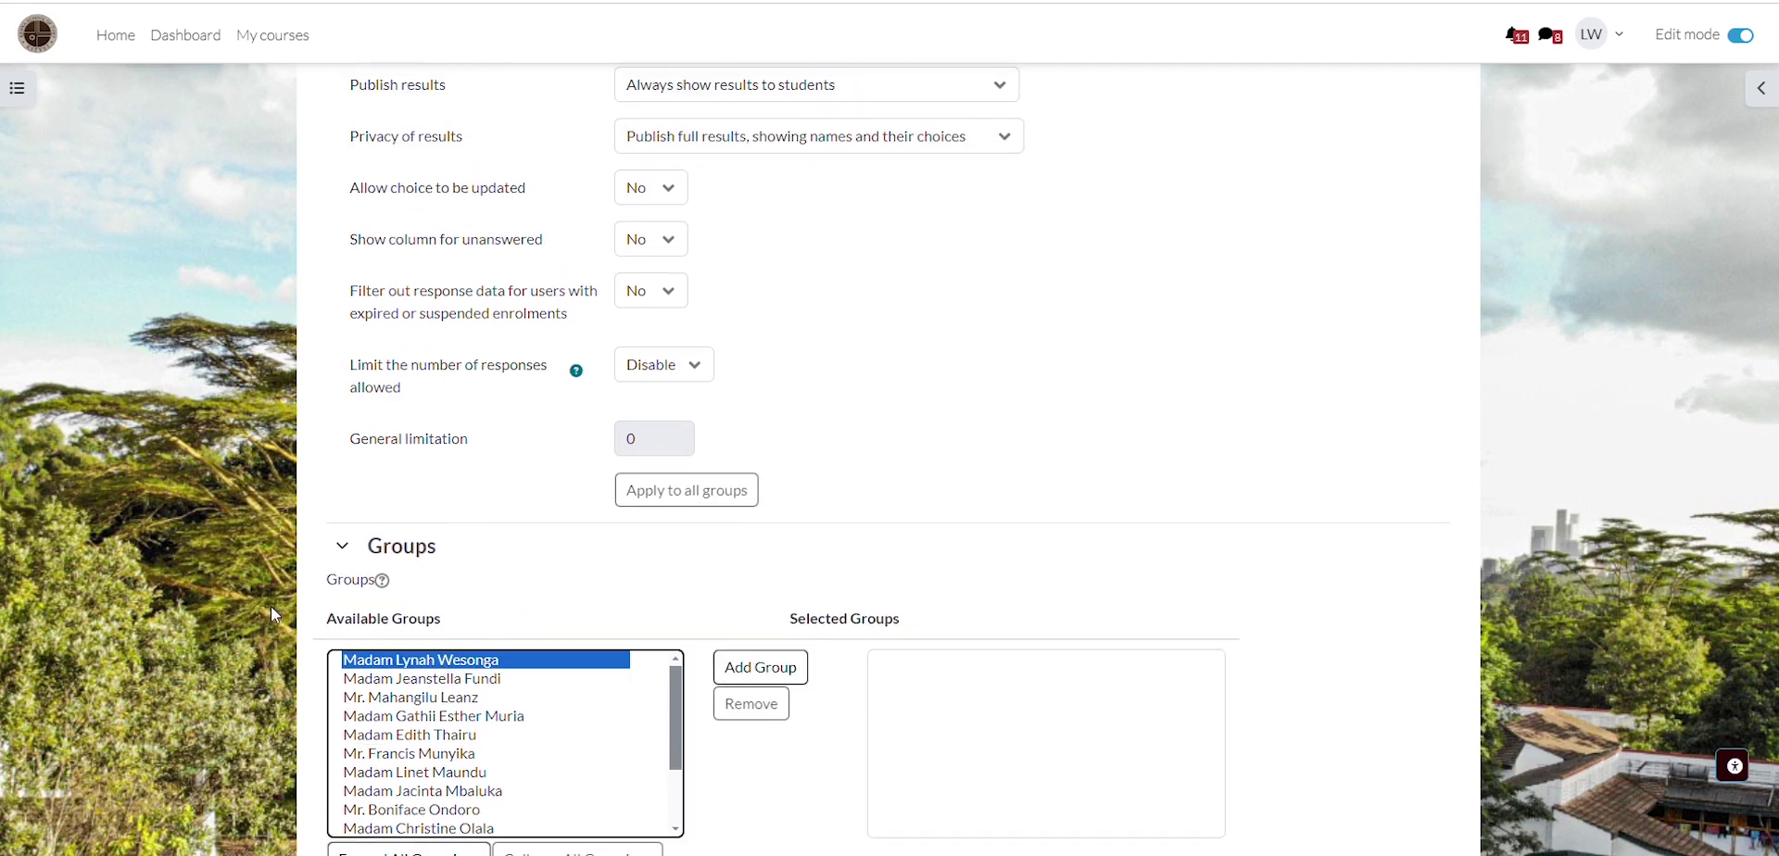
scroll(563, 560, down, 1)
scroll(517, 575, down, 3)
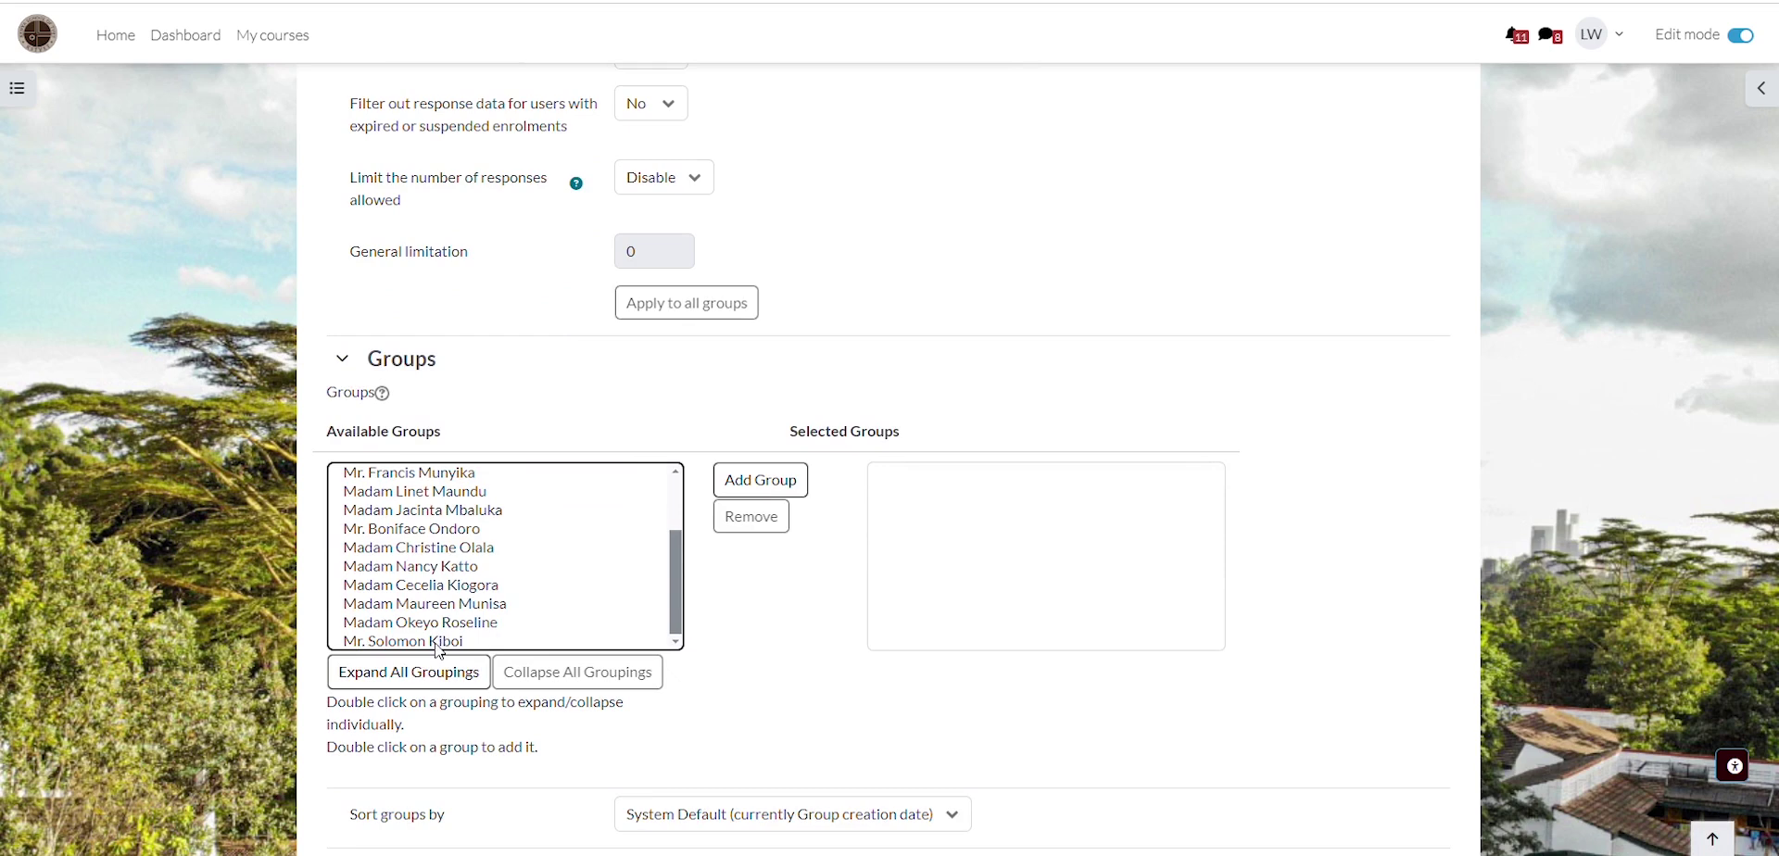
shift+click(451, 642)
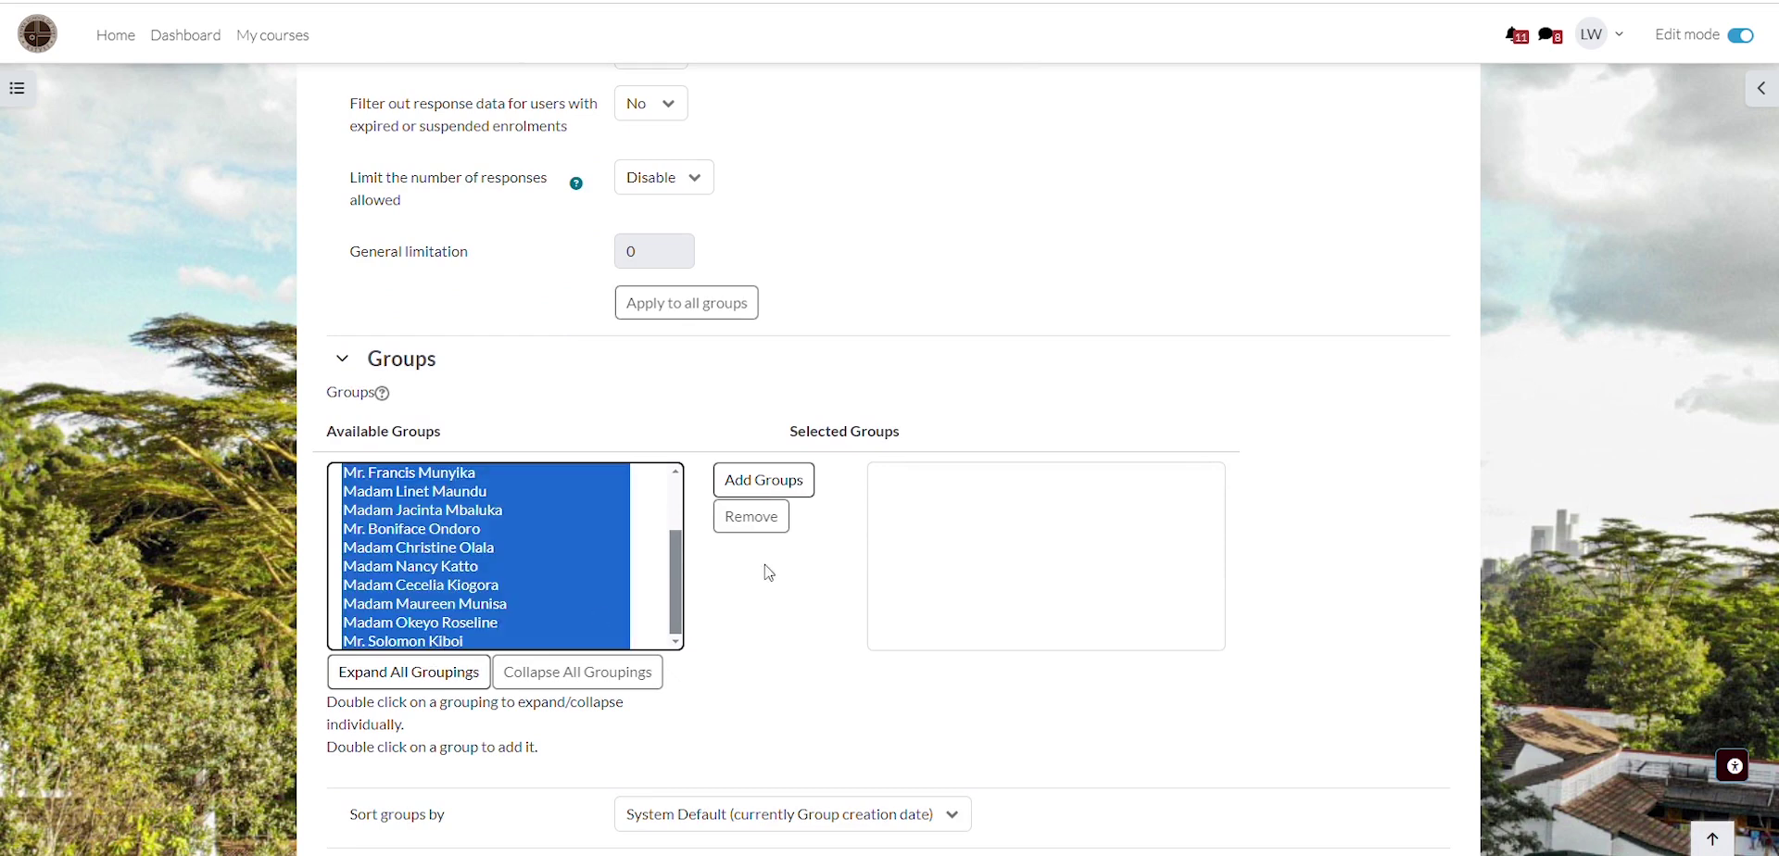
click(752, 492)
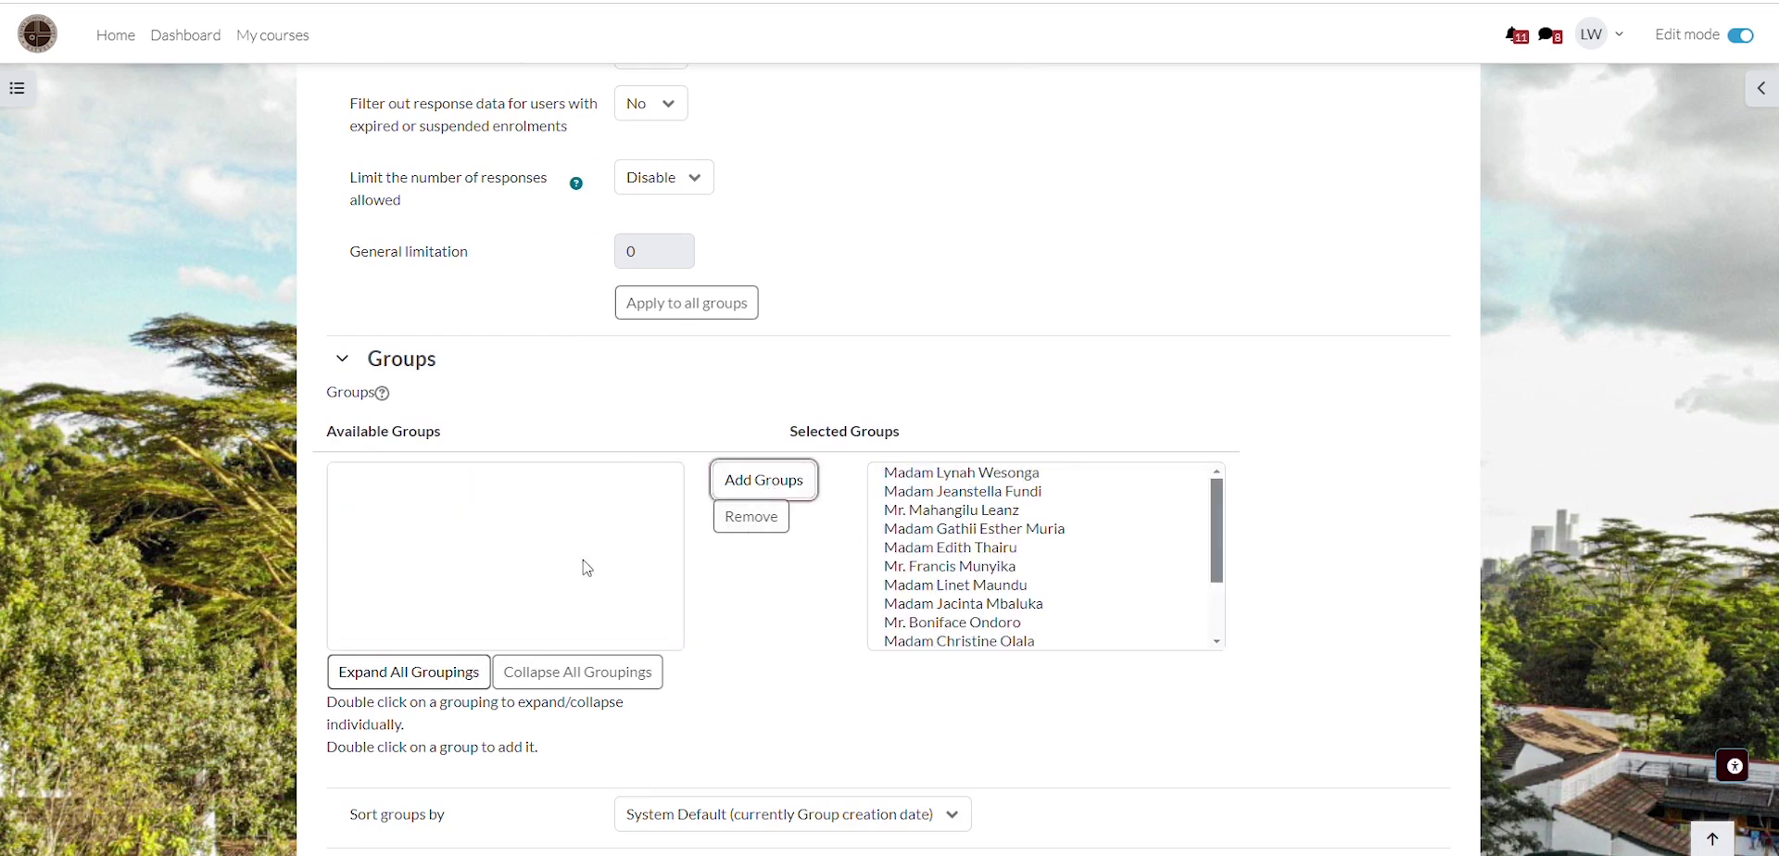
Check the "Restrict answering to this time period" settings of the group choice.
scroll(586, 567, down, 6)
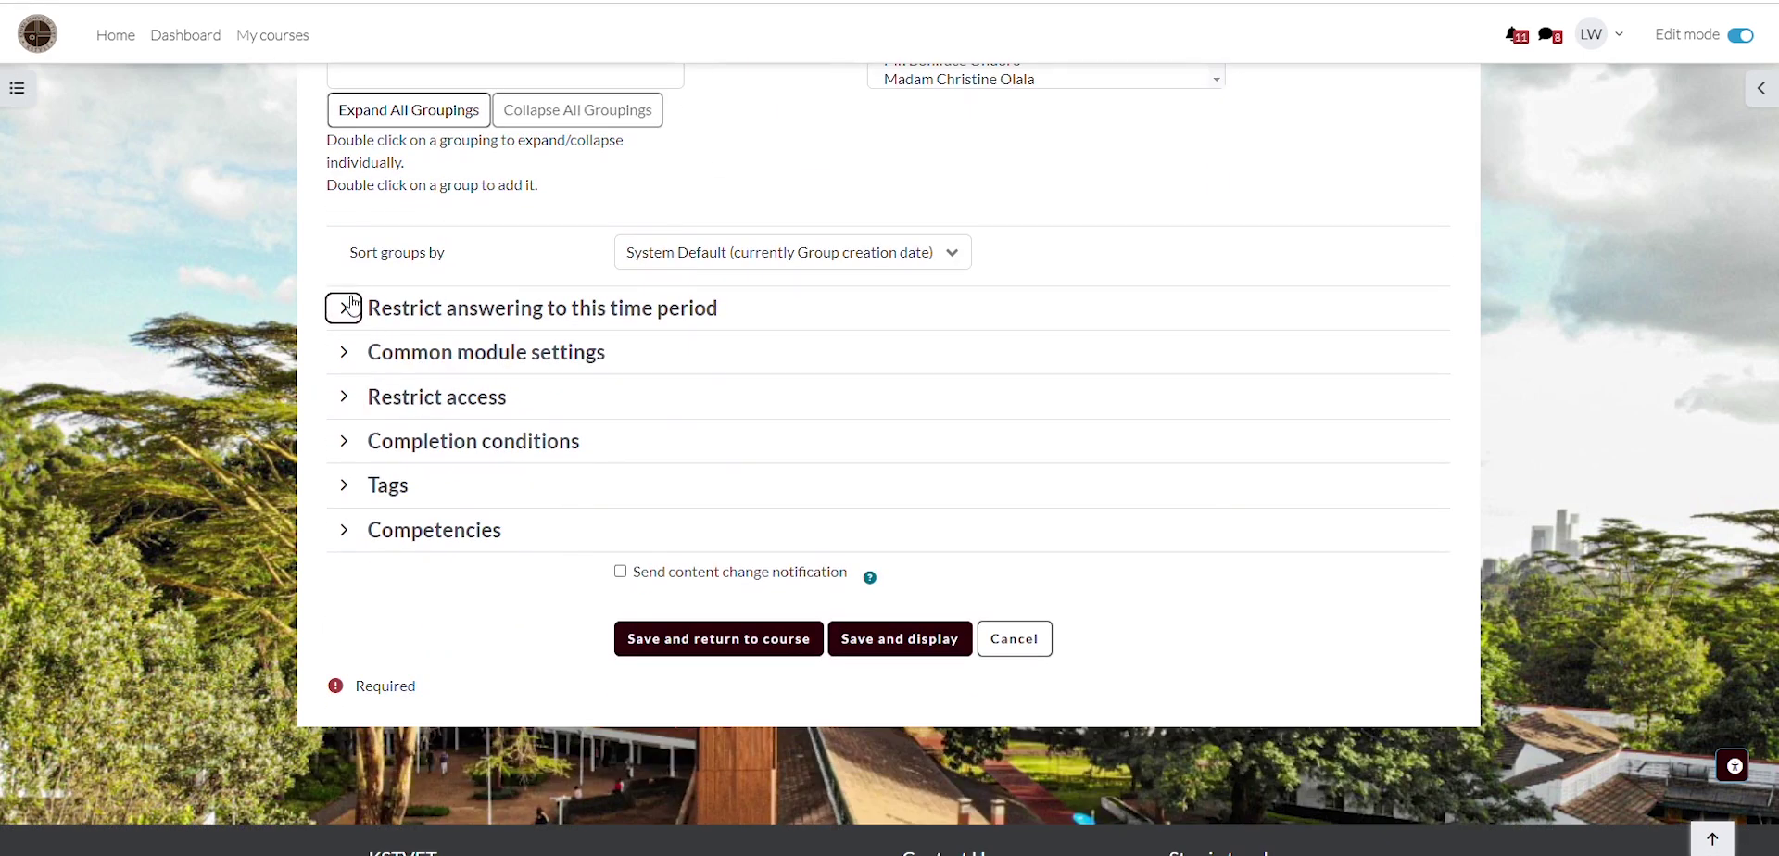
click(342, 308)
click(342, 308)
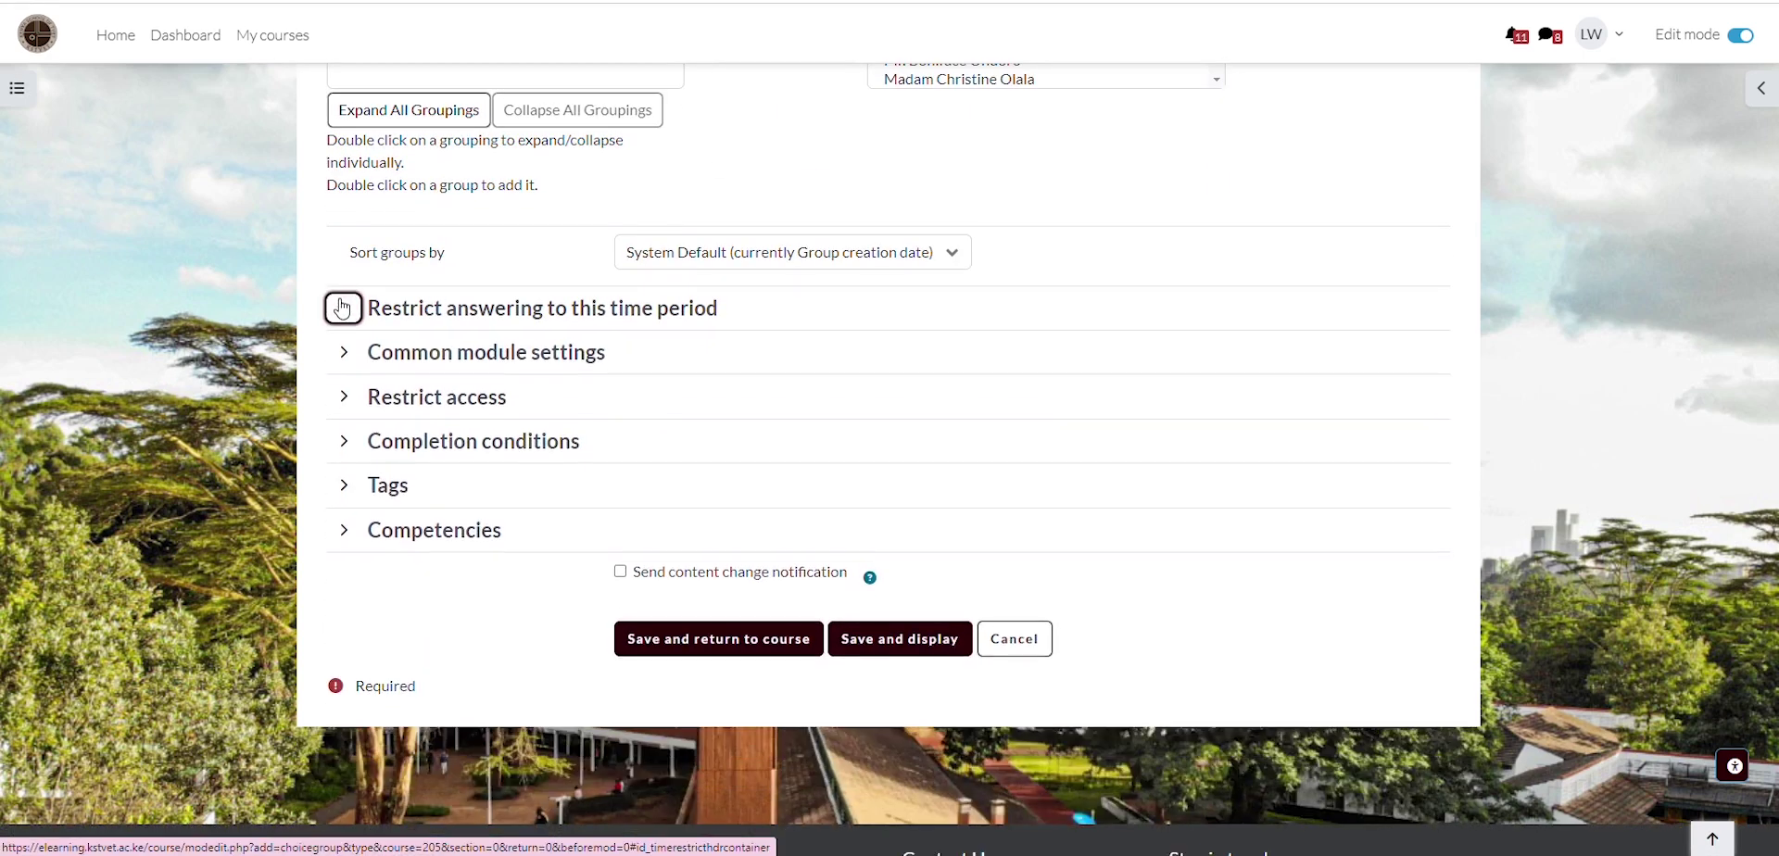
Save the group choice, return to the course, and find the "Select your Groups" activity in the course overview.
click(342, 308)
click(342, 307)
click(769, 641)
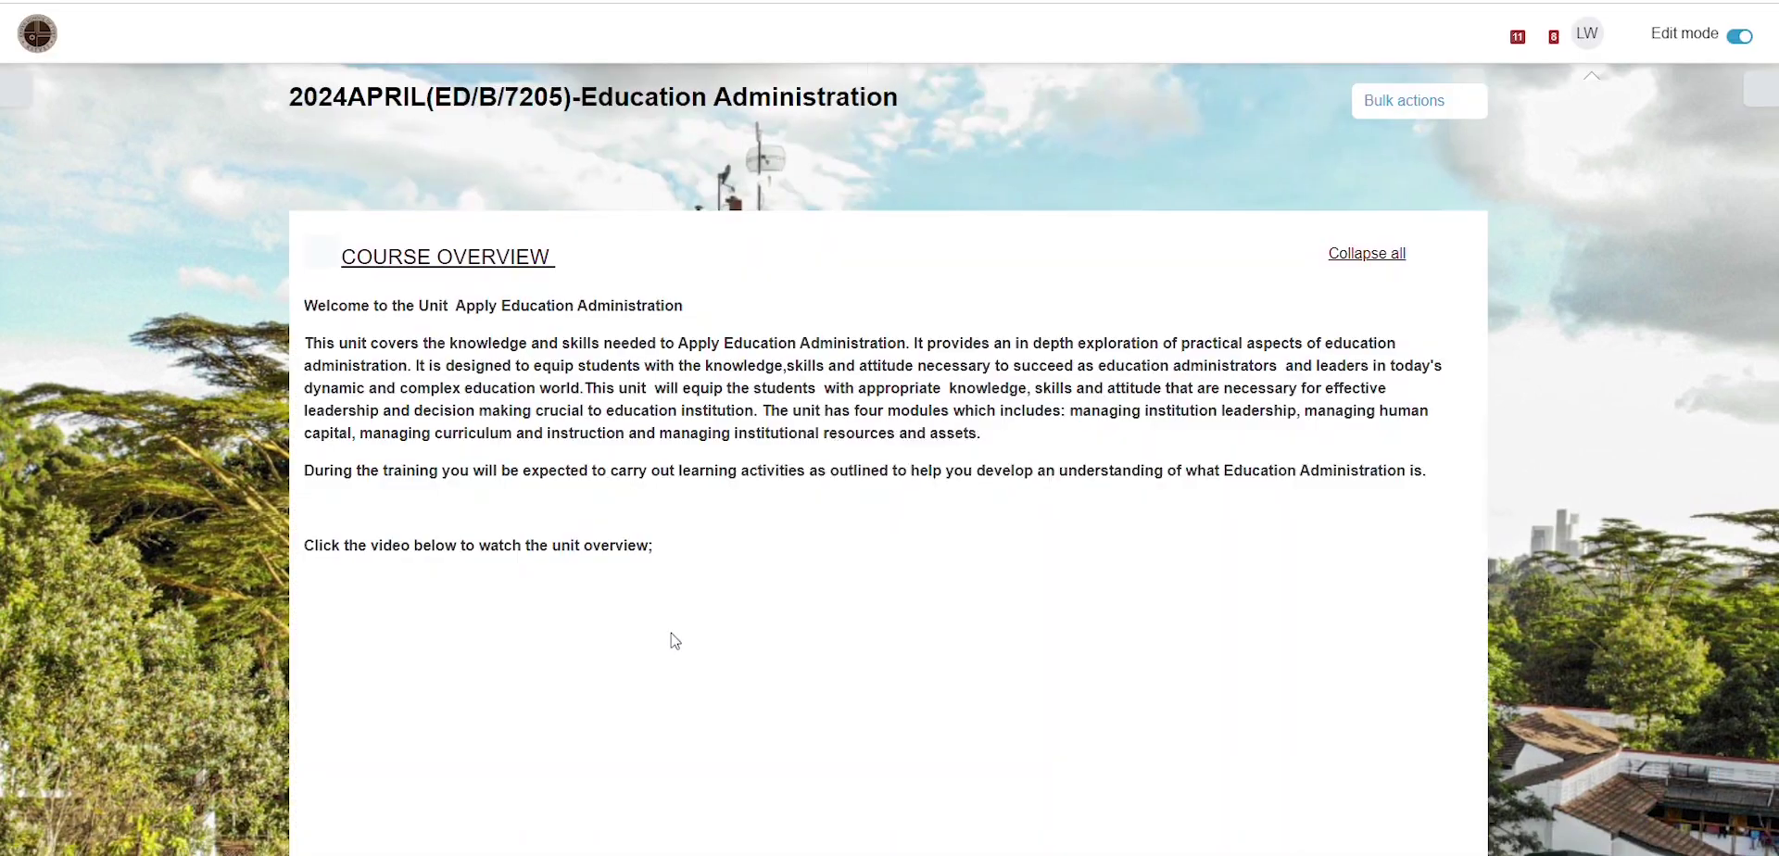
scroll(704, 584, down, 15)
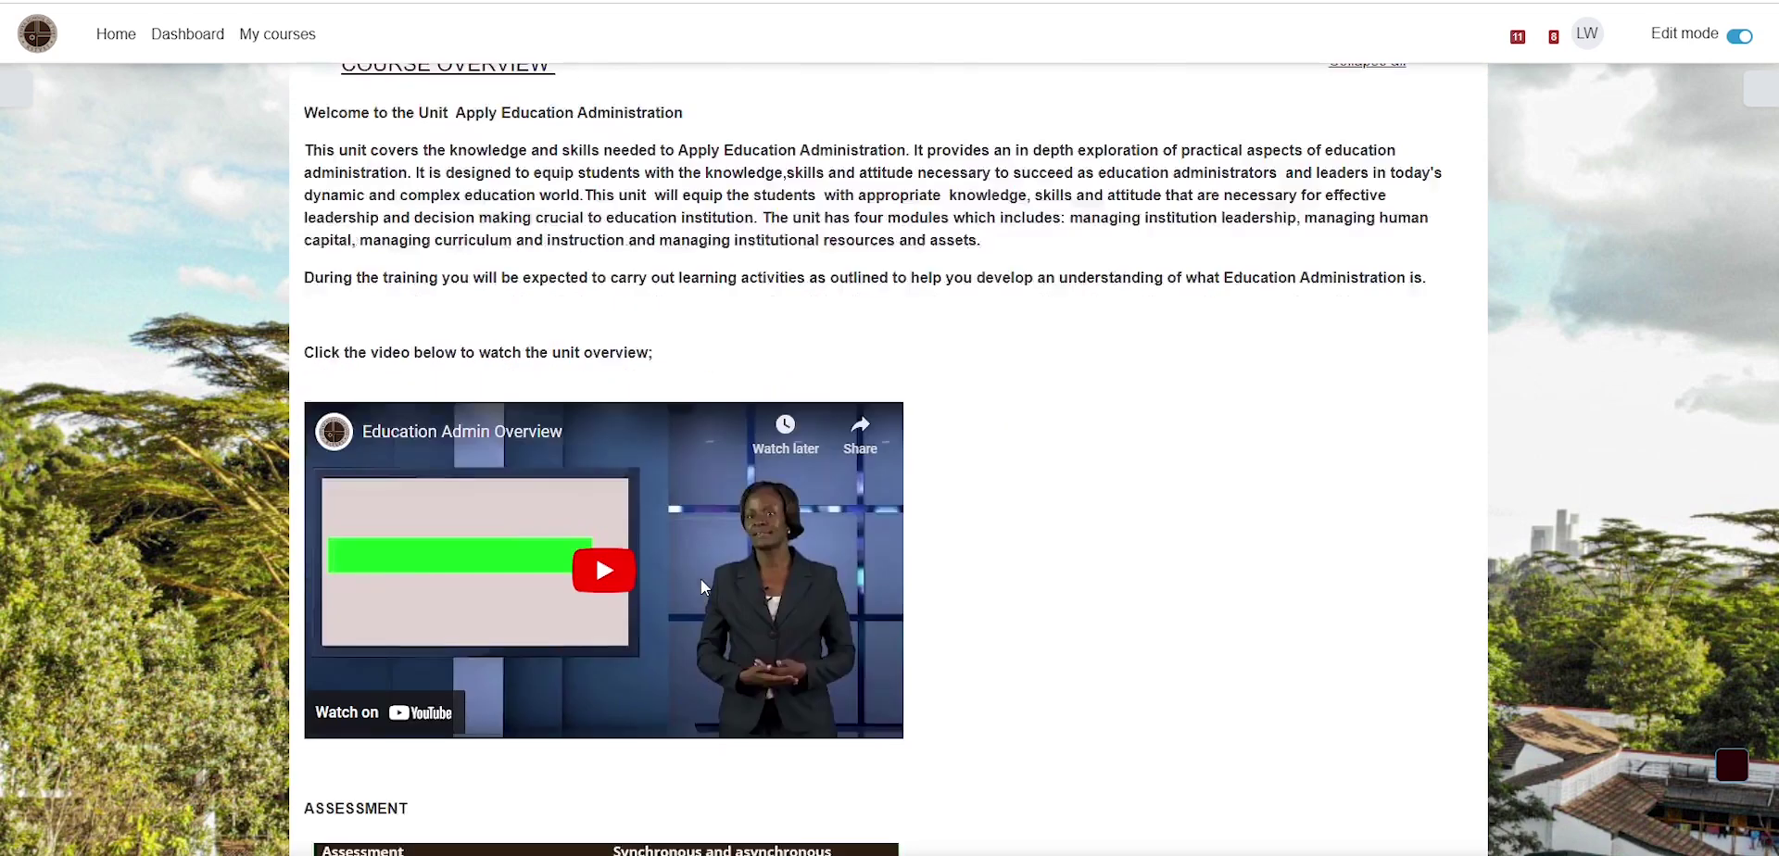
scroll(705, 590, down, 3)
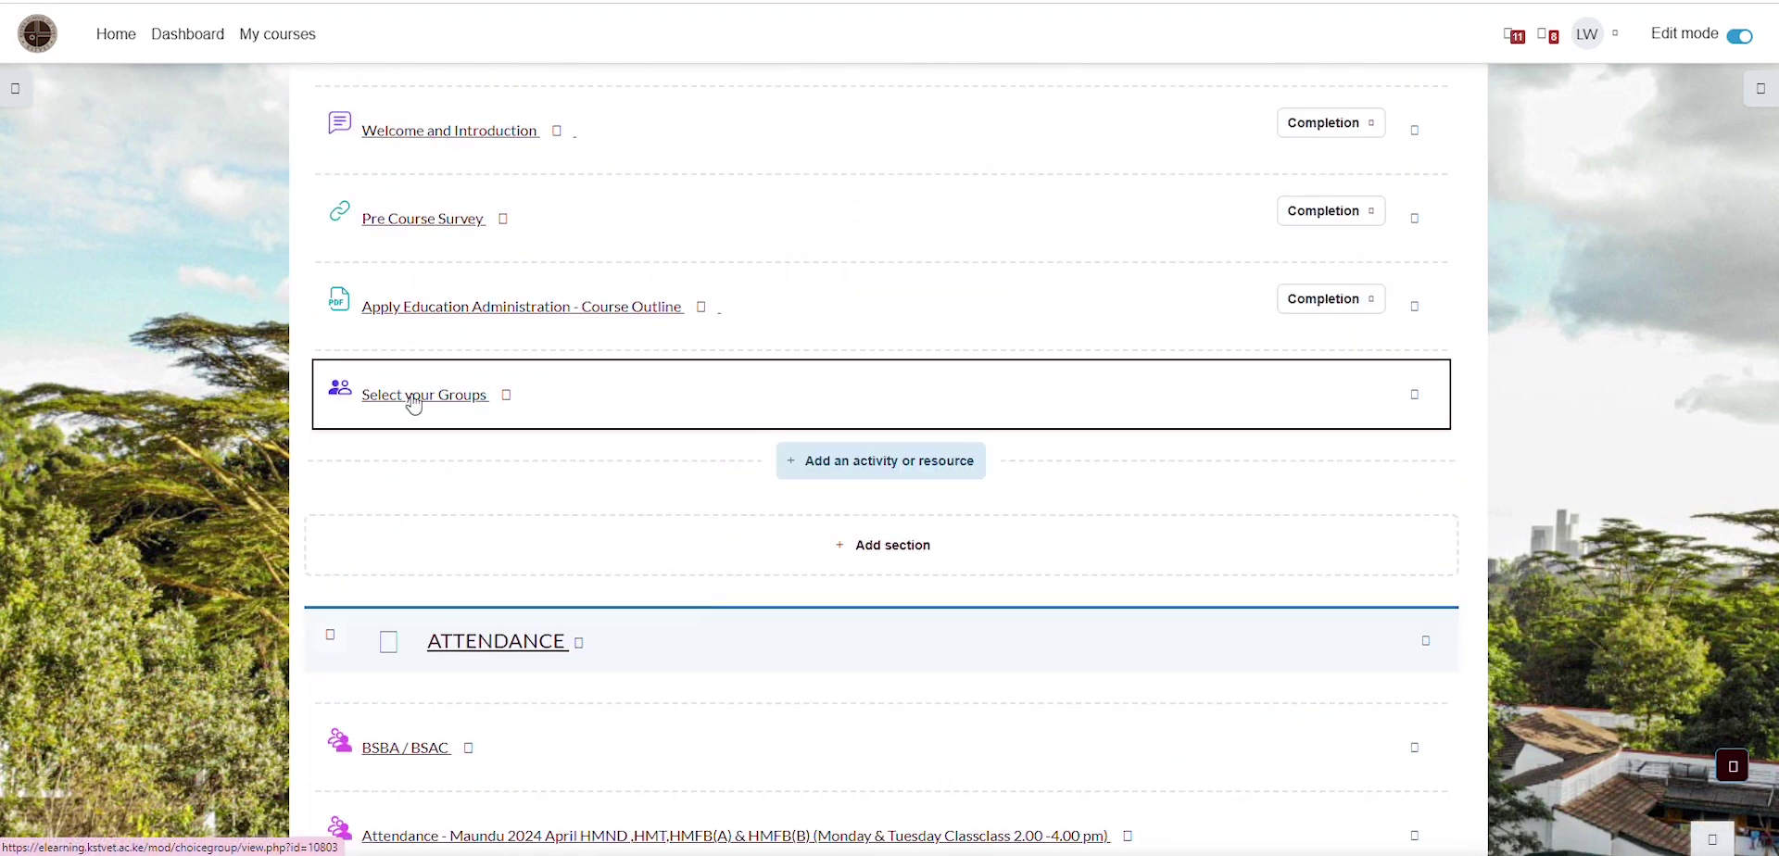
Turn off edit mode, decline the data preference request, and open the "Select your Groups" activity.
click(1741, 36)
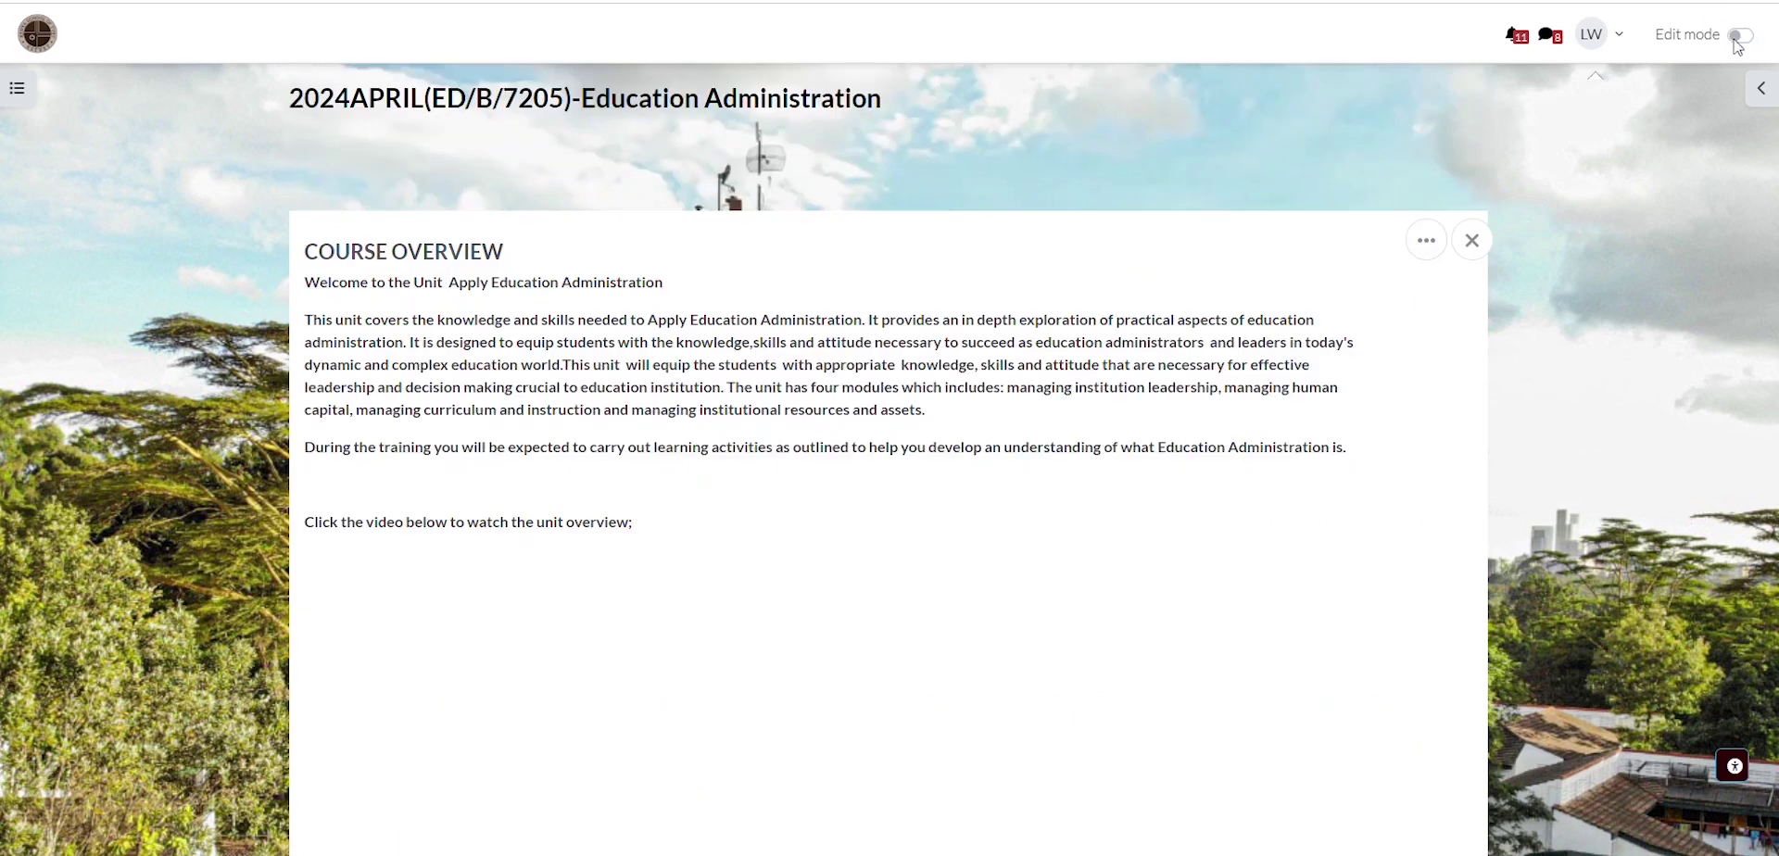
scroll(685, 429, down, 5)
scroll(686, 429, down, 8)
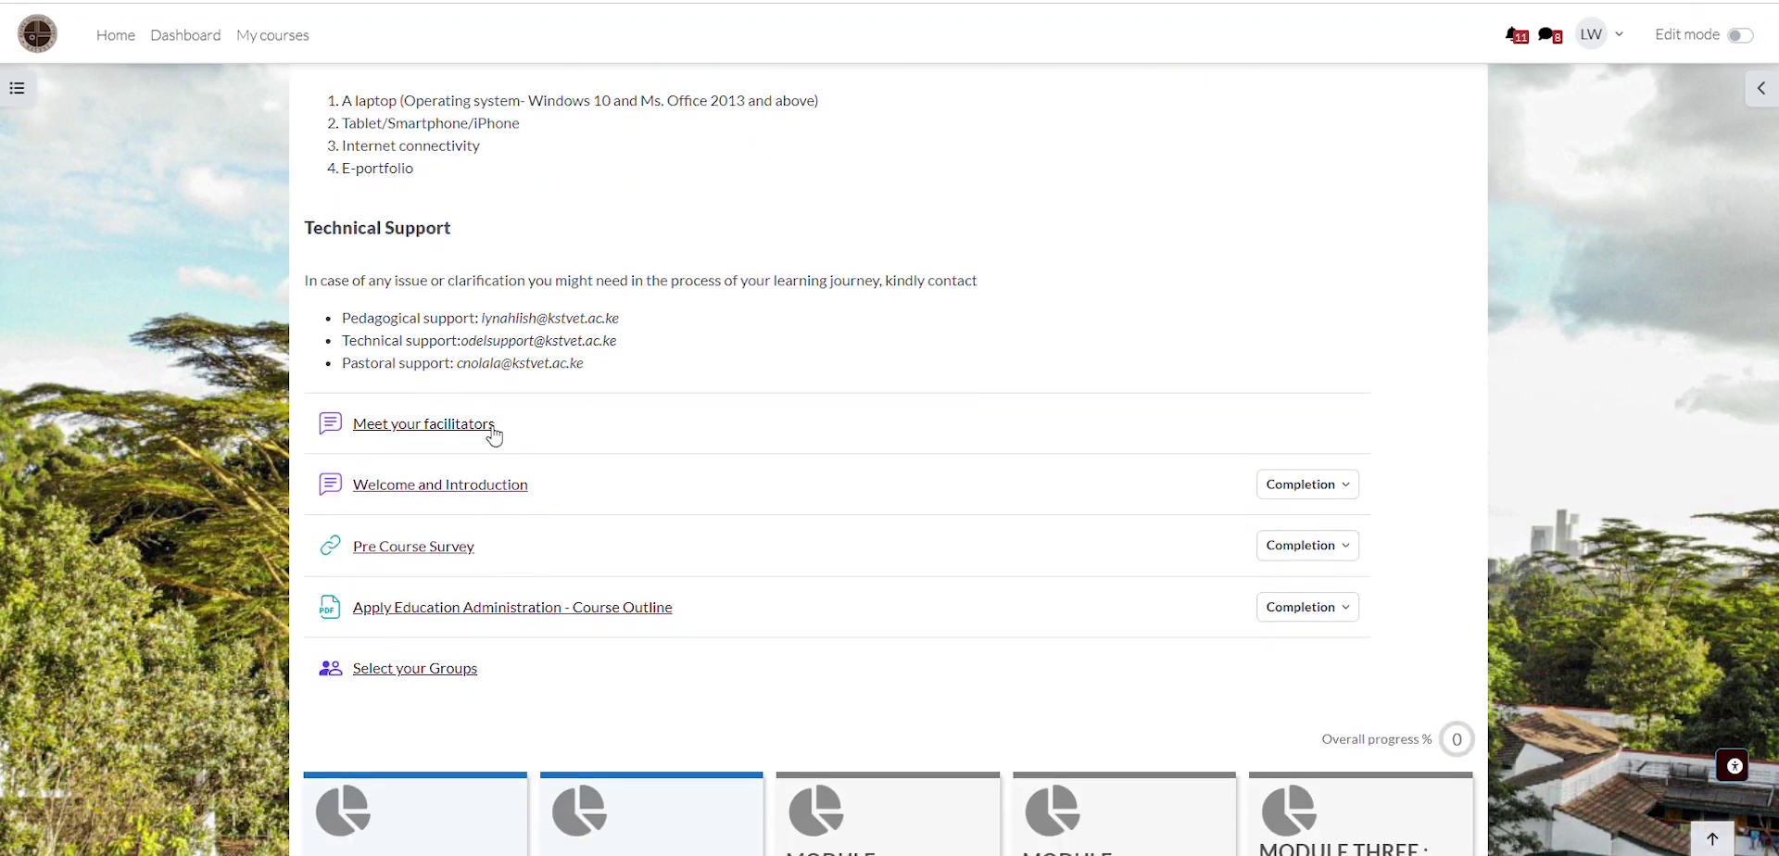
click(412, 575)
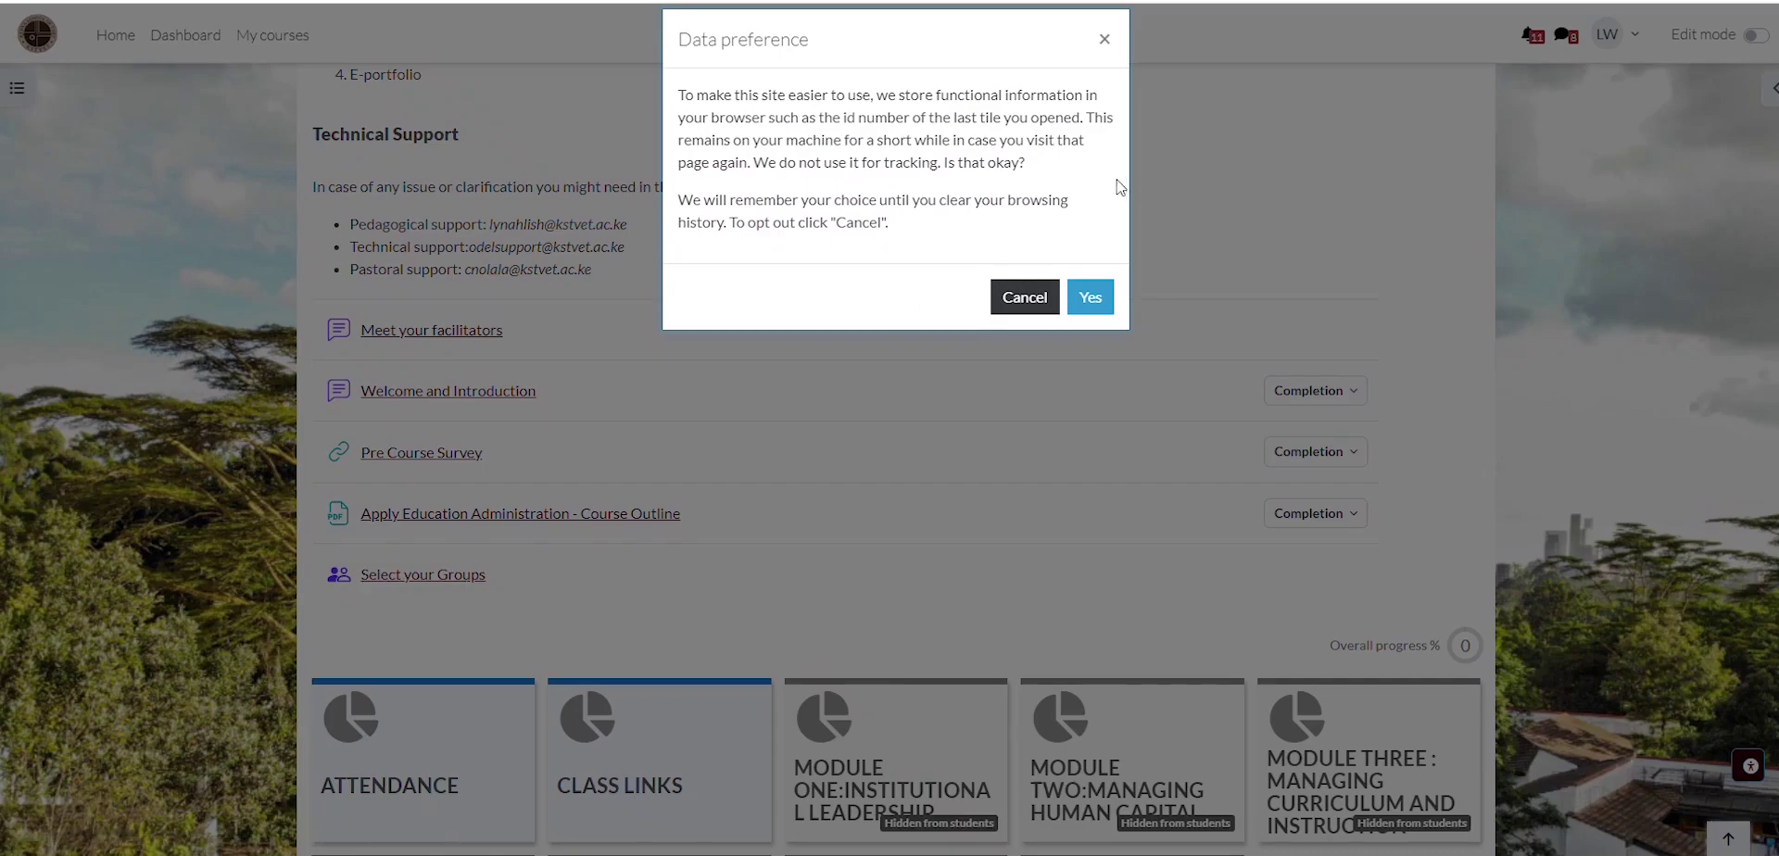
click(1027, 294)
click(415, 575)
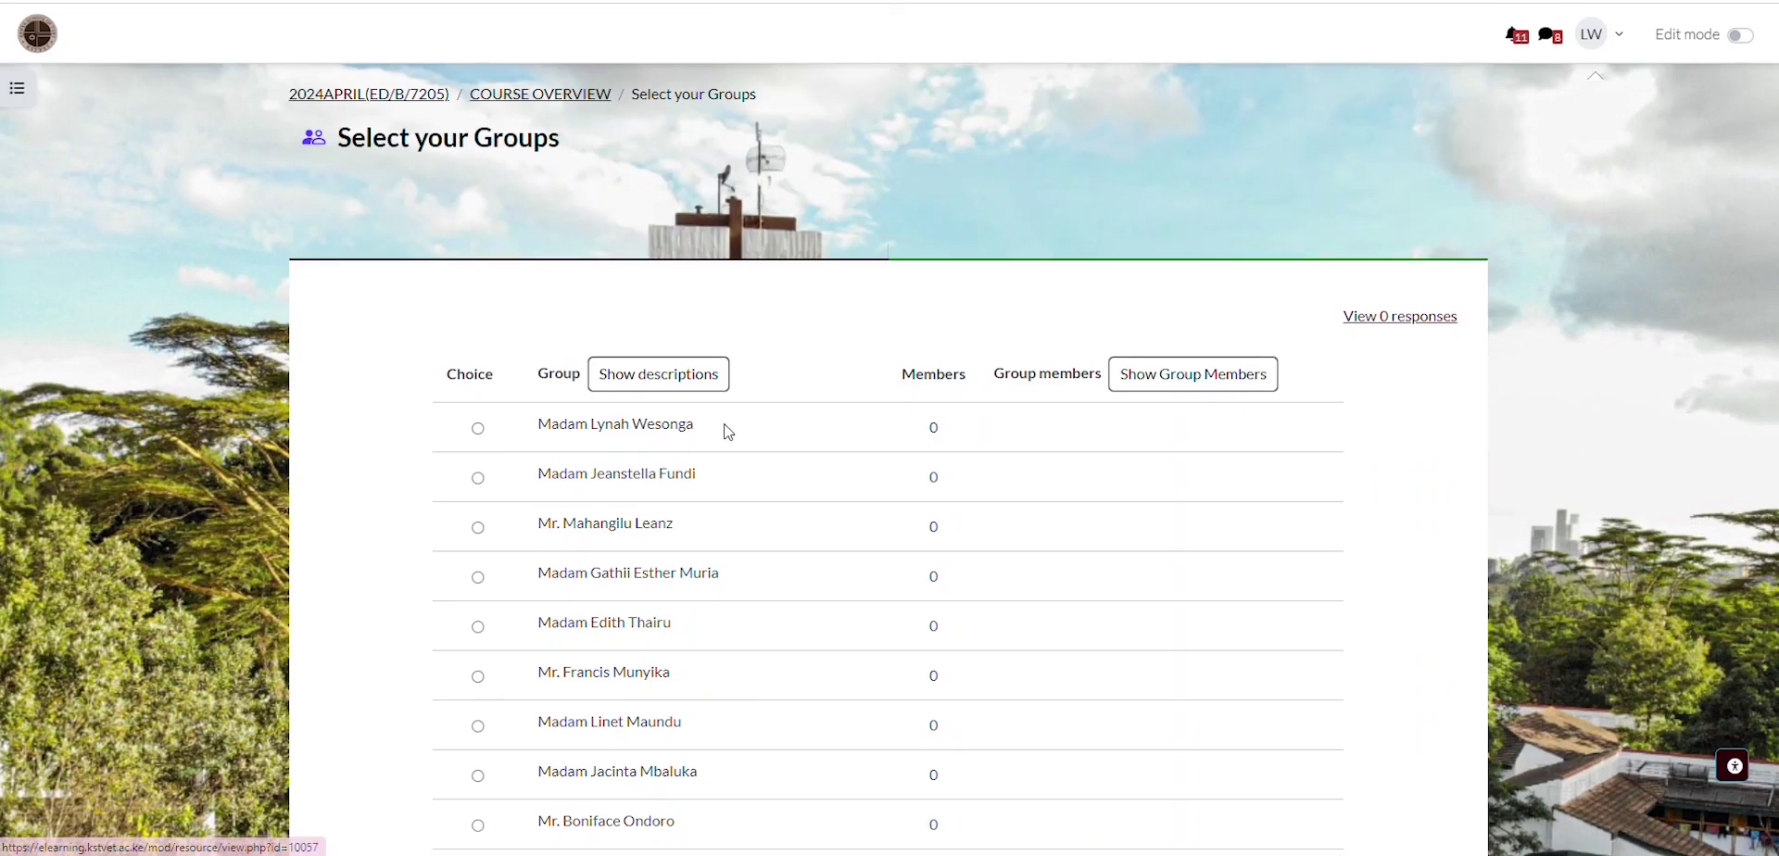
Review the list of facilitator groups and try choosing a male facilitator's group without saving the choice.
scroll(494, 446, down, 3)
scroll(361, 445, down, 2)
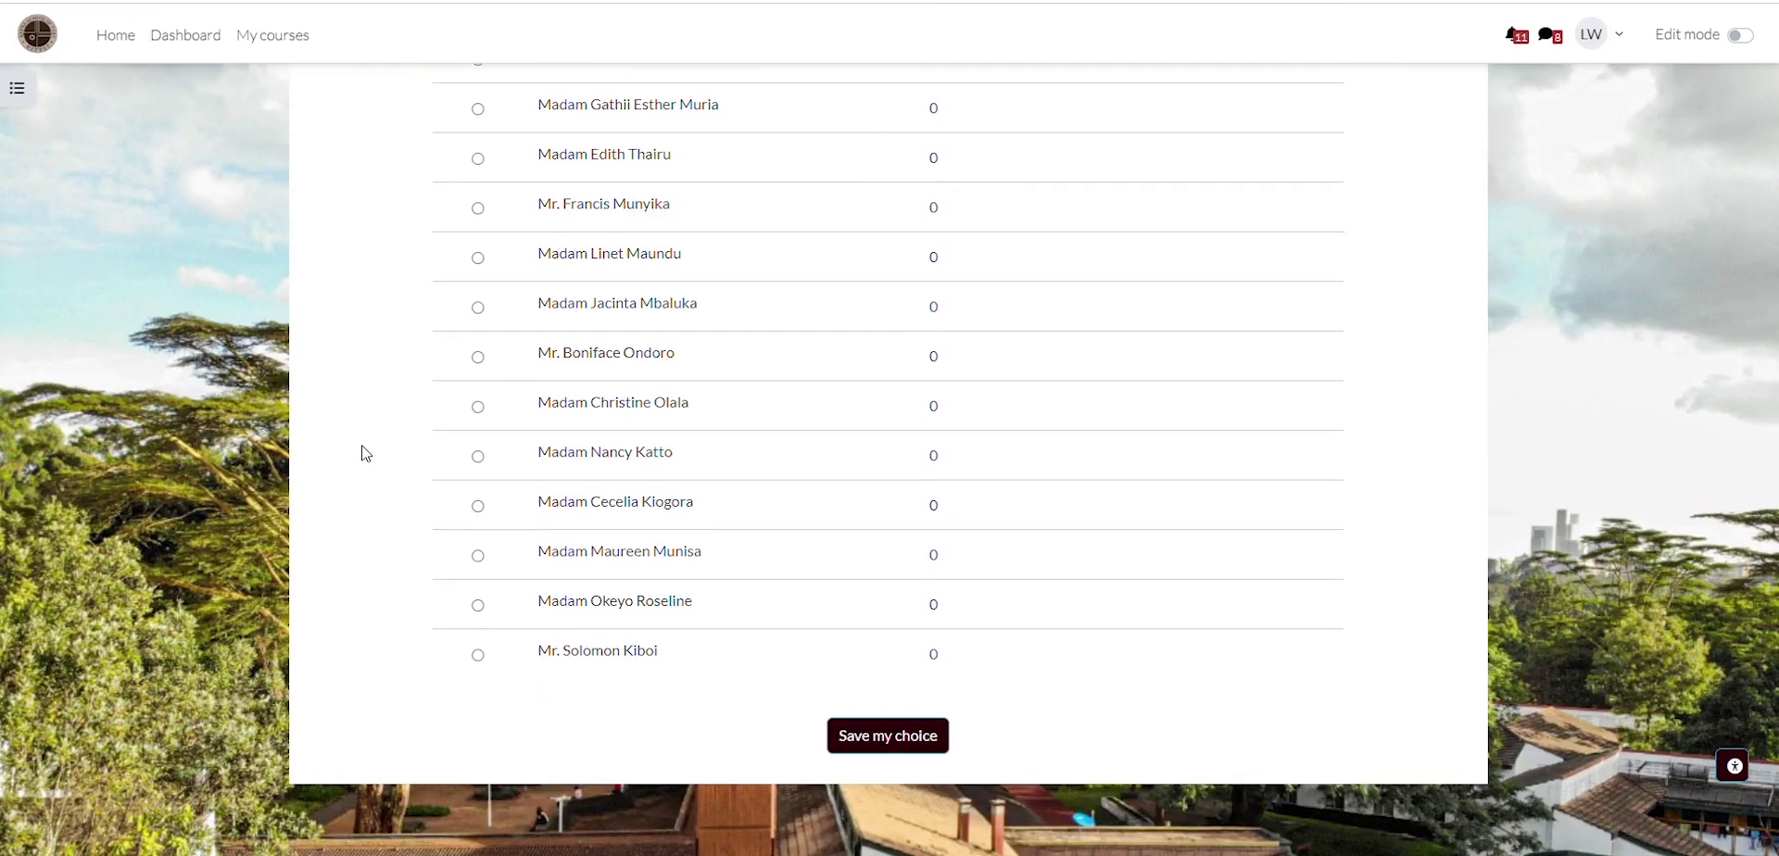
click(478, 358)
scroll(510, 427, up, 5)
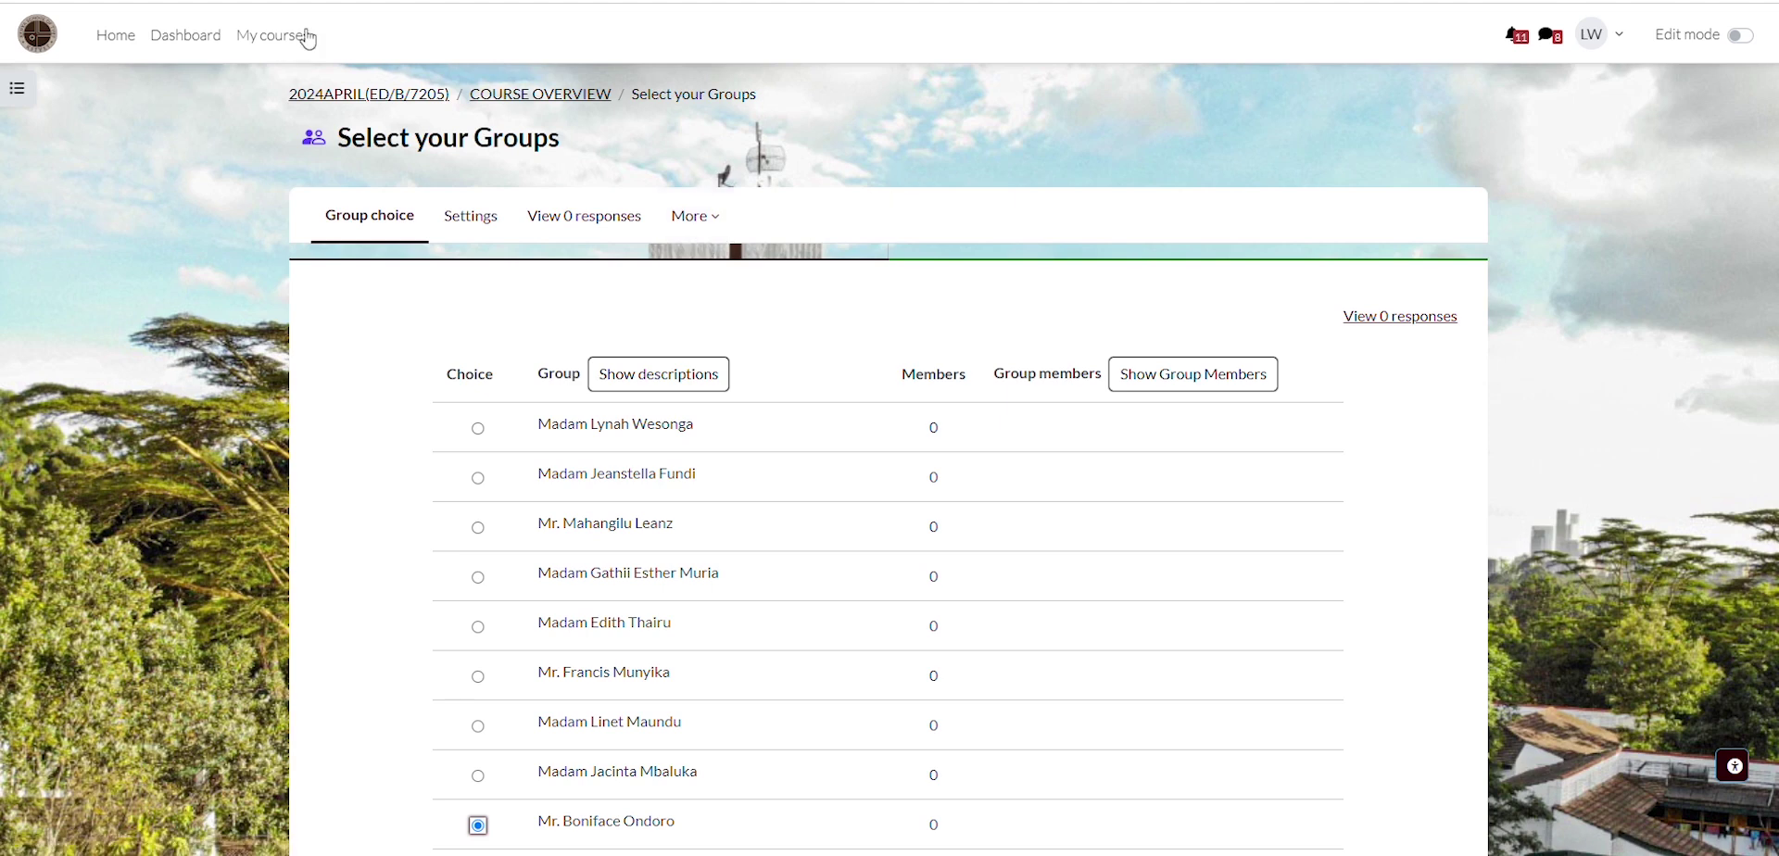
Return to the Education Administration course page, view its section tiles, and turn on edit mode.
click(383, 96)
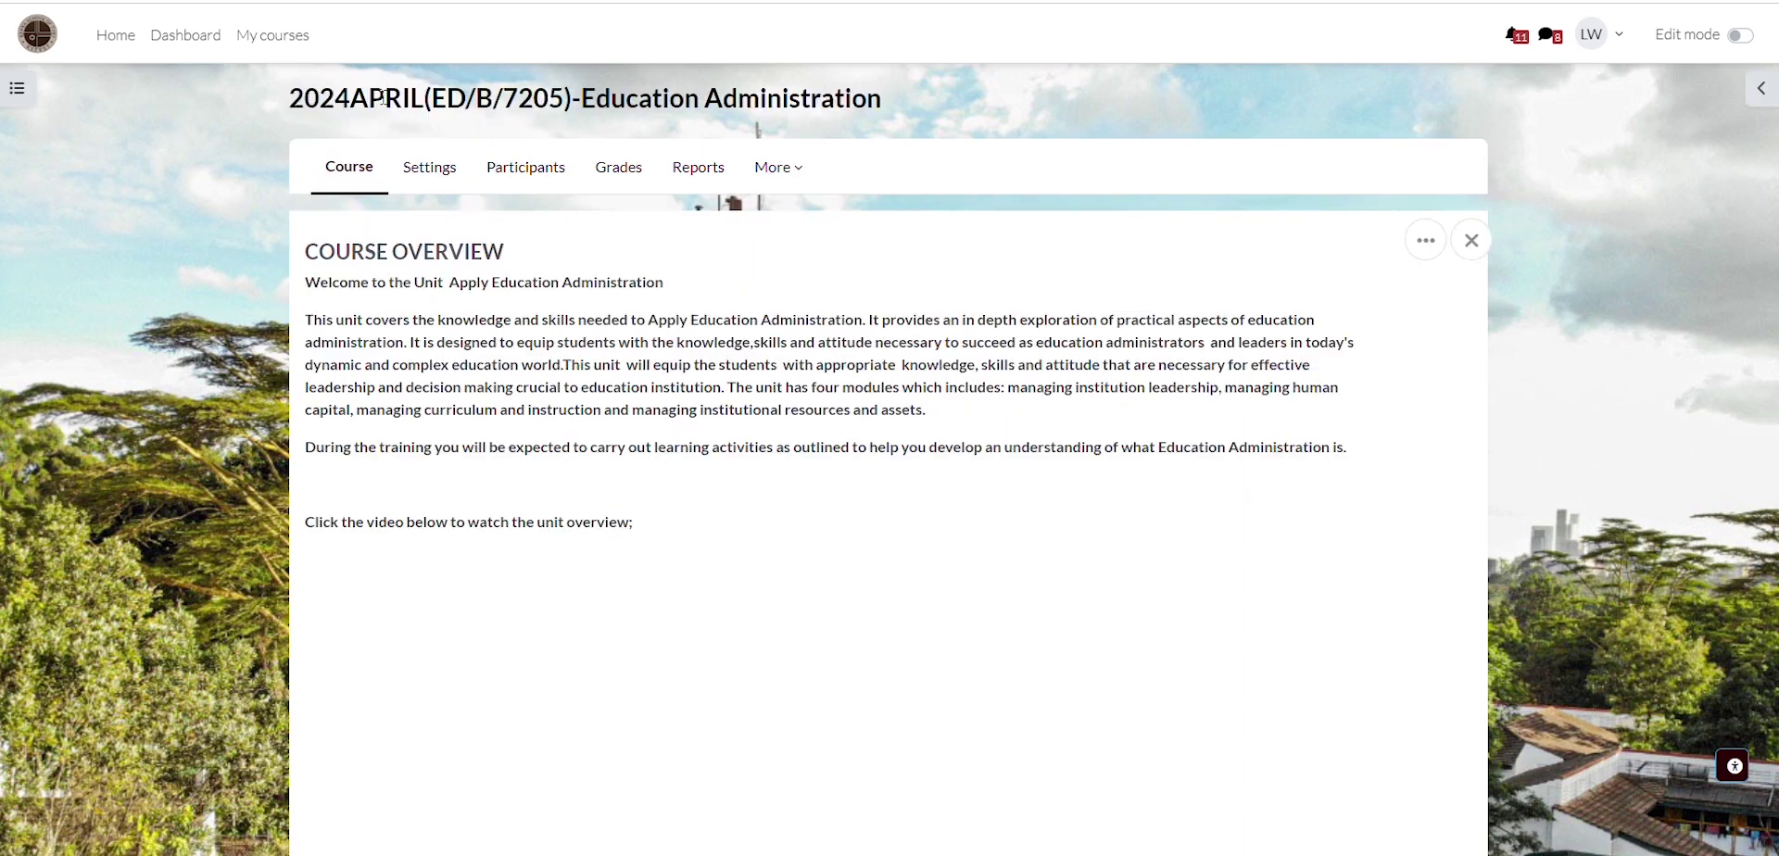
scroll(554, 398, down, 15)
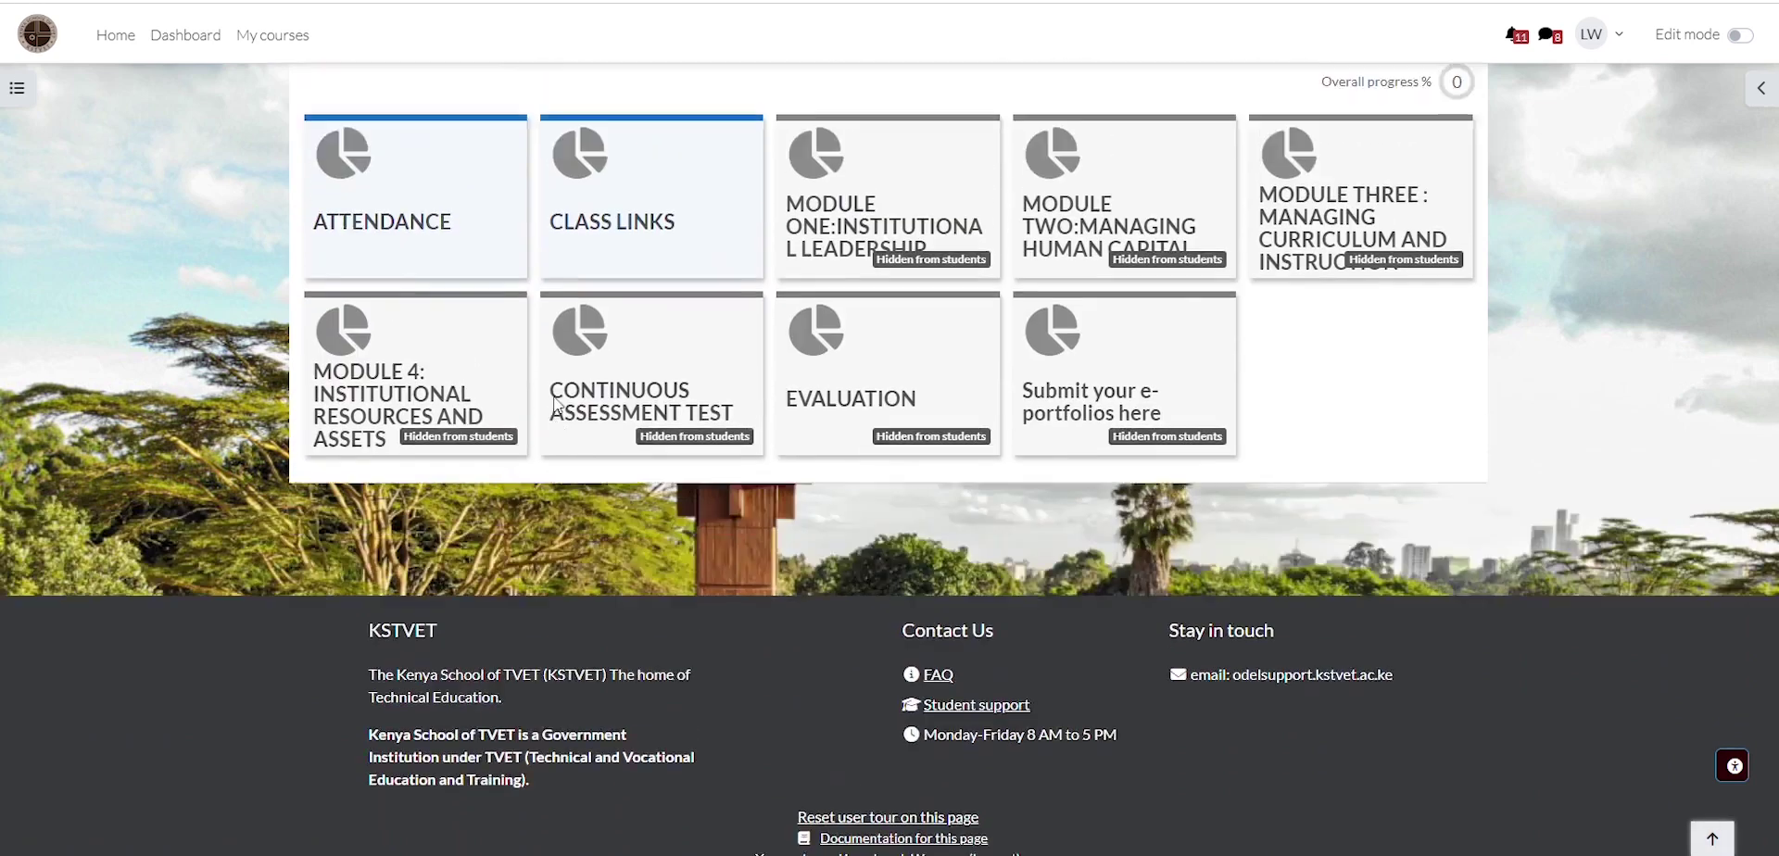
scroll(555, 404, up, 1)
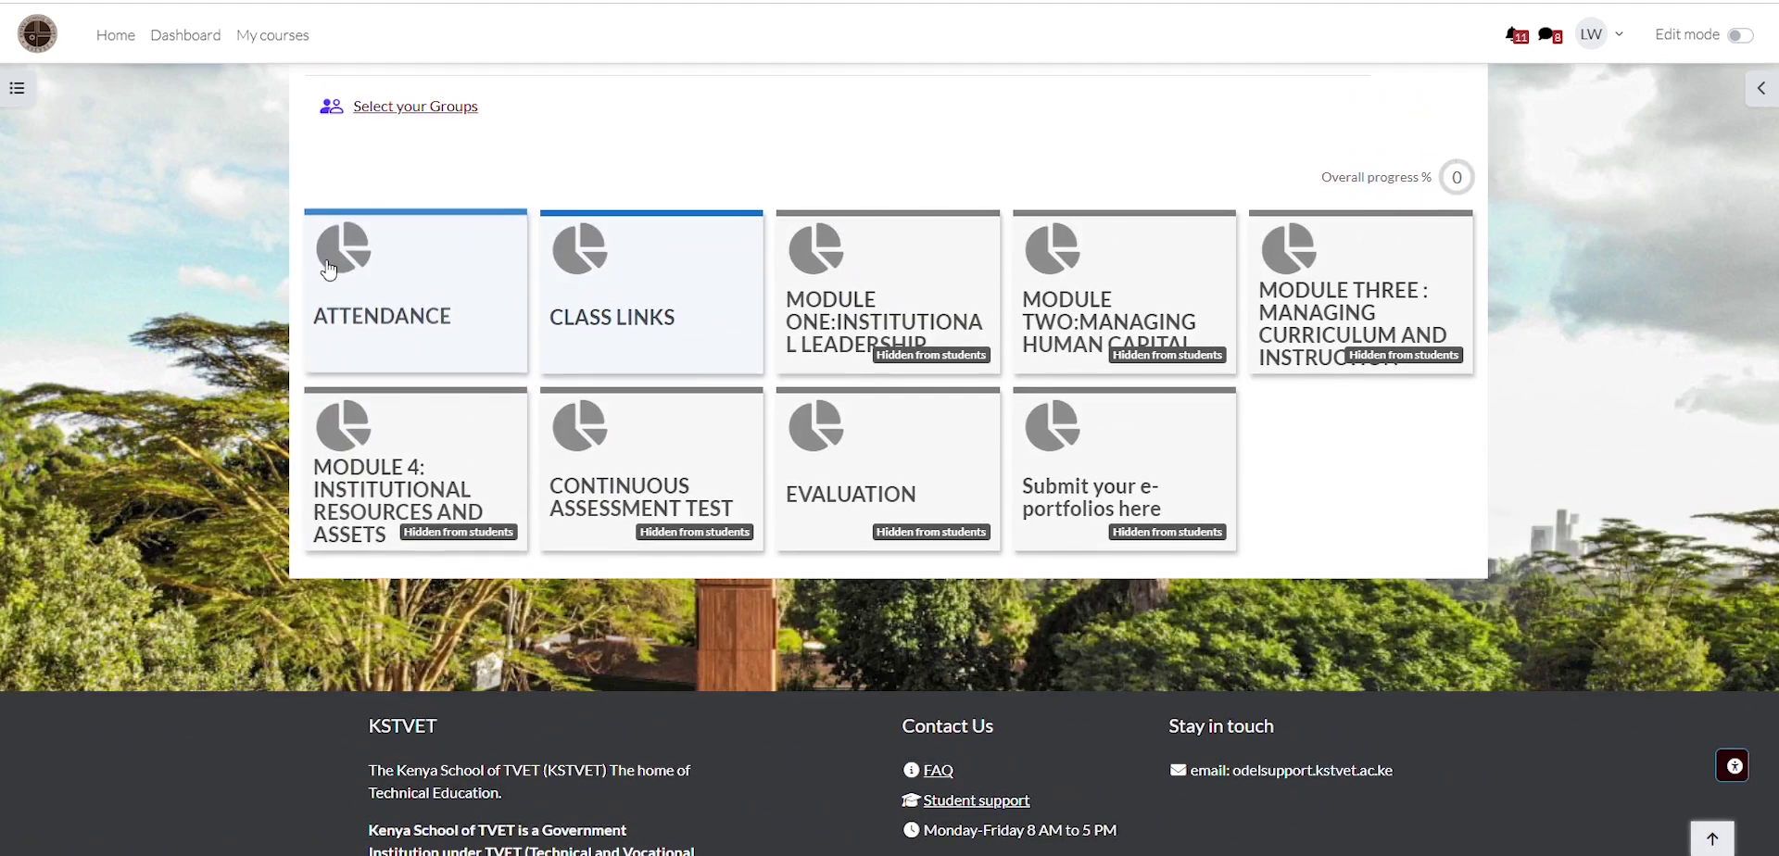
click(895, 277)
click(1725, 46)
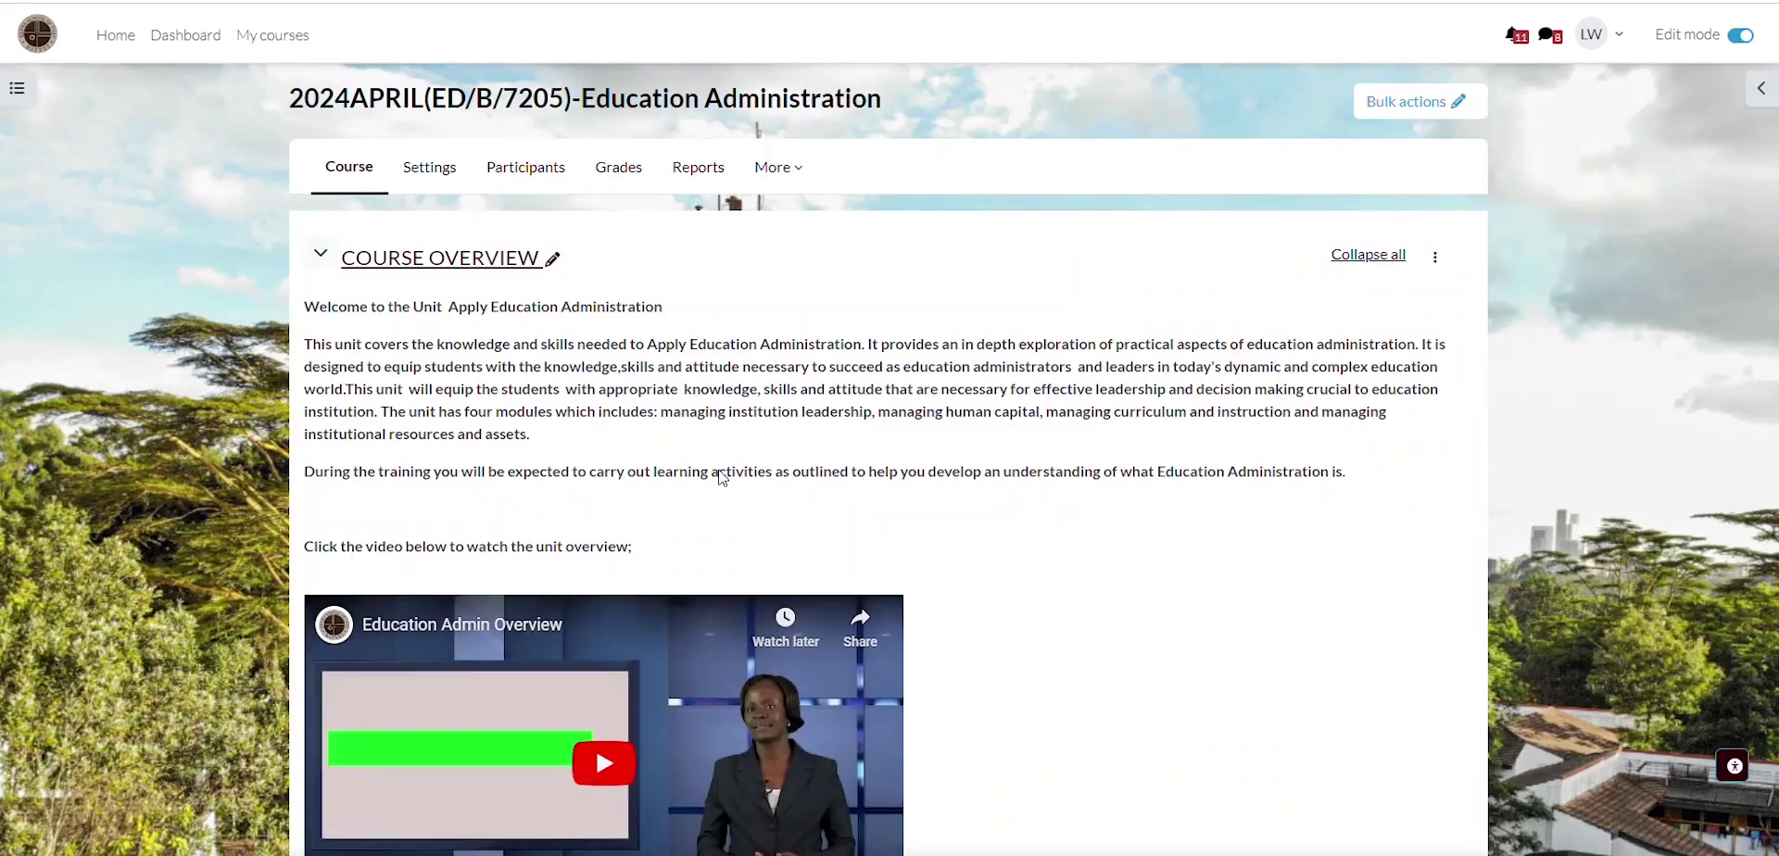
Open the female facilitator's eportfolios assignment in the Module One: Institutional Leadership section.
scroll(719, 469, down, 3)
scroll(719, 474, down, 2)
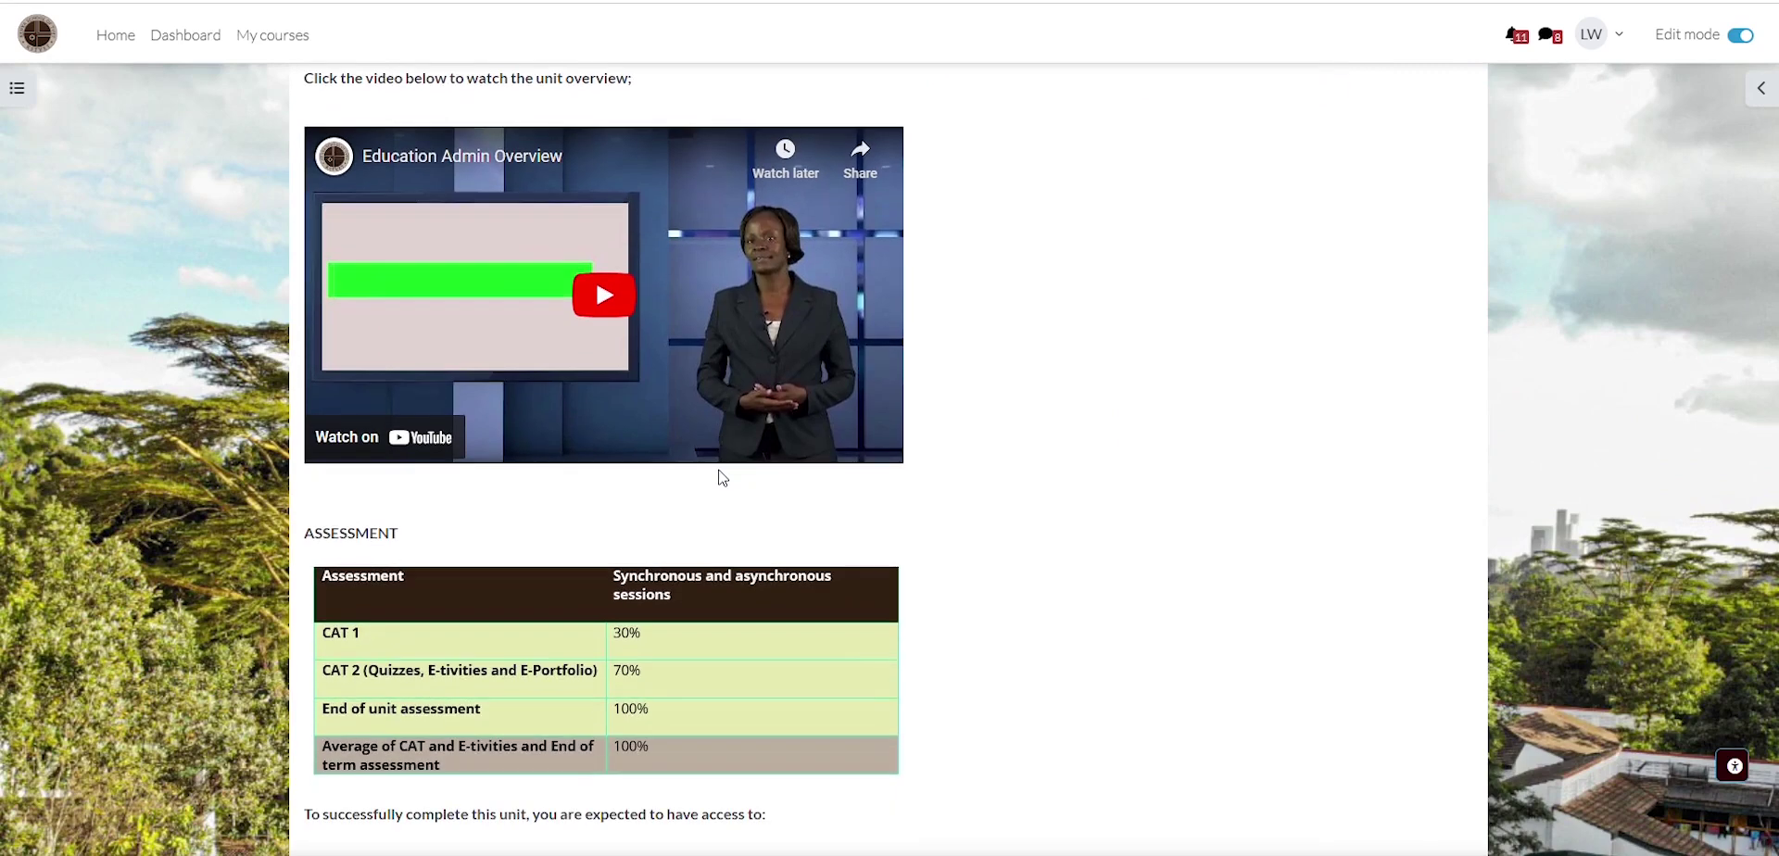
scroll(593, 598, down, 8)
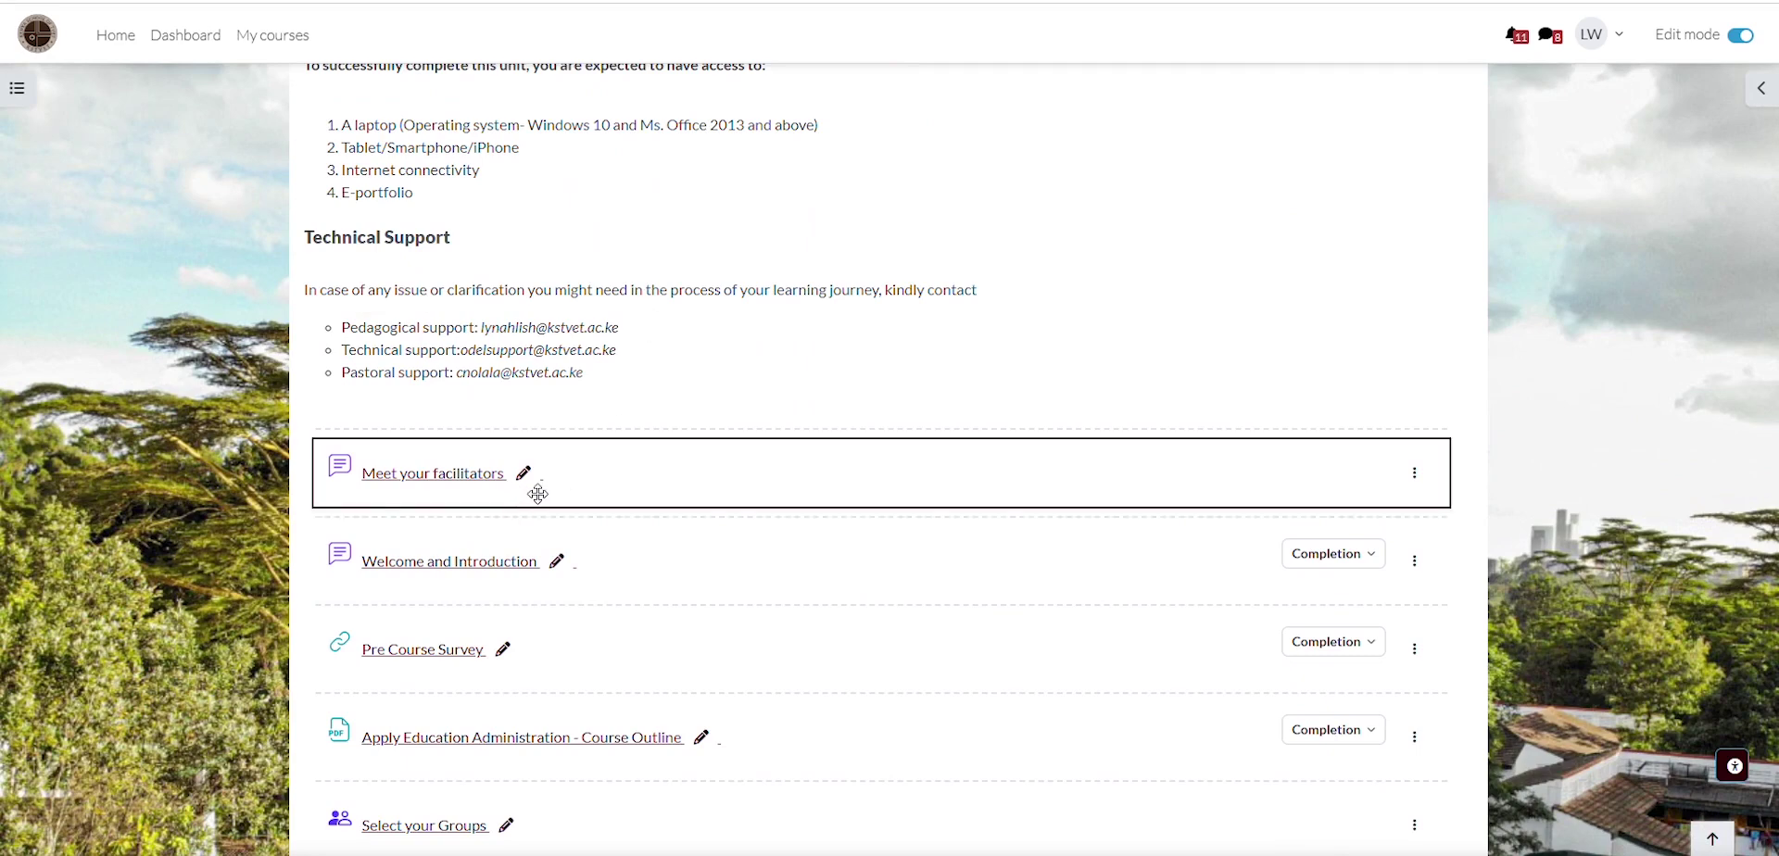
scroll(538, 494, down, 3)
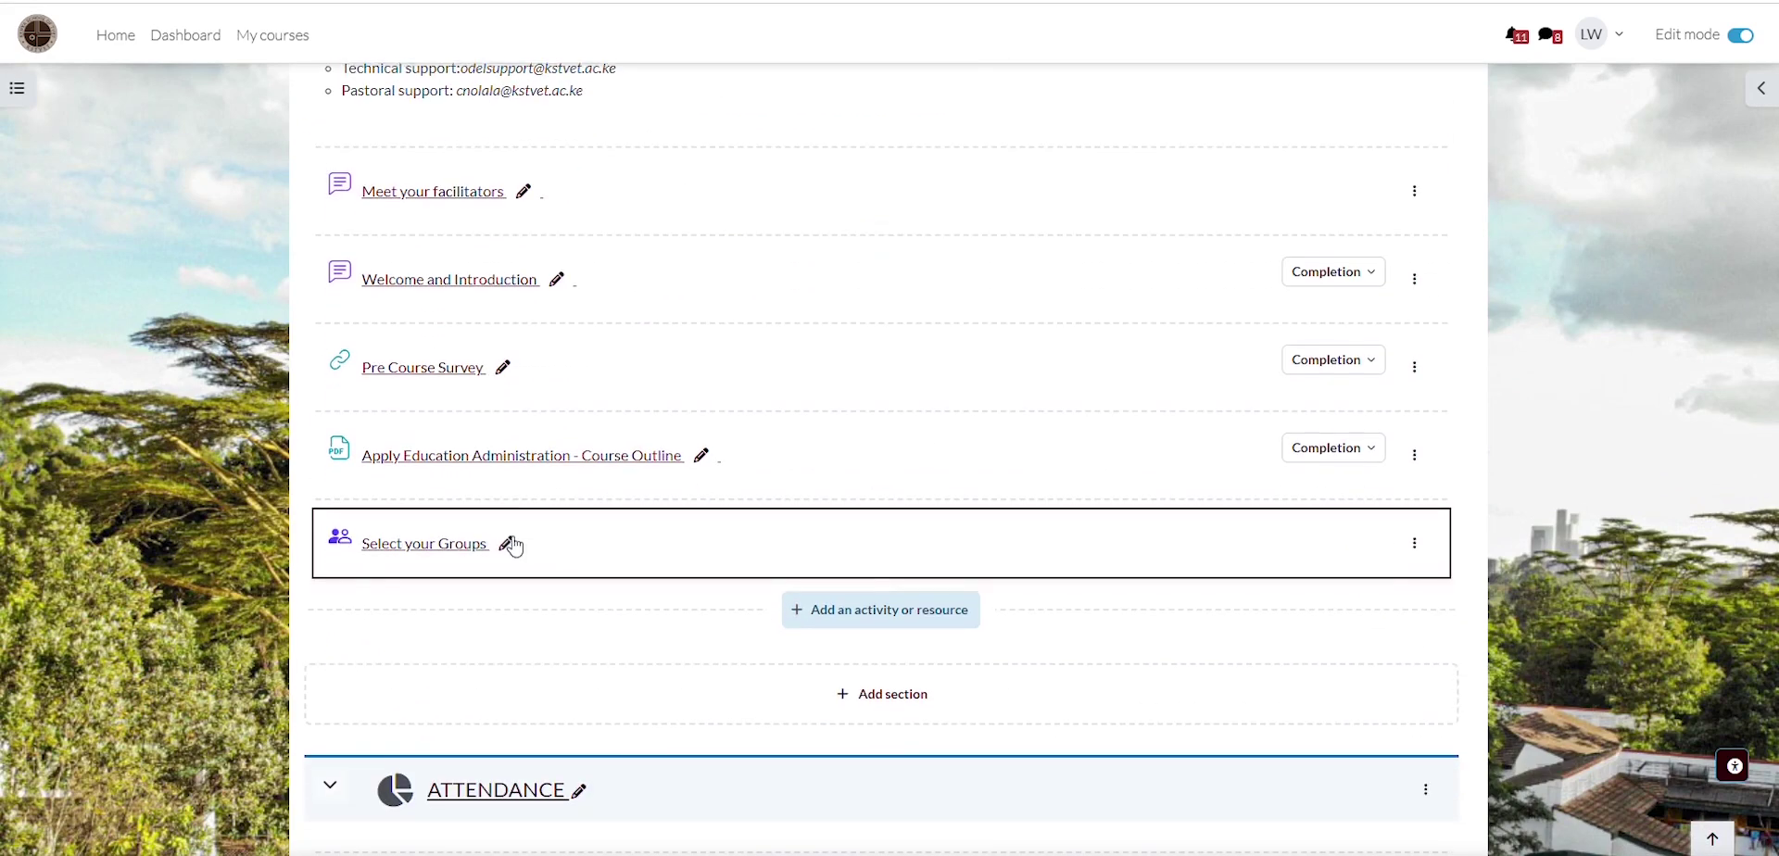
scroll(516, 547, down, 10)
right_click(552, 387)
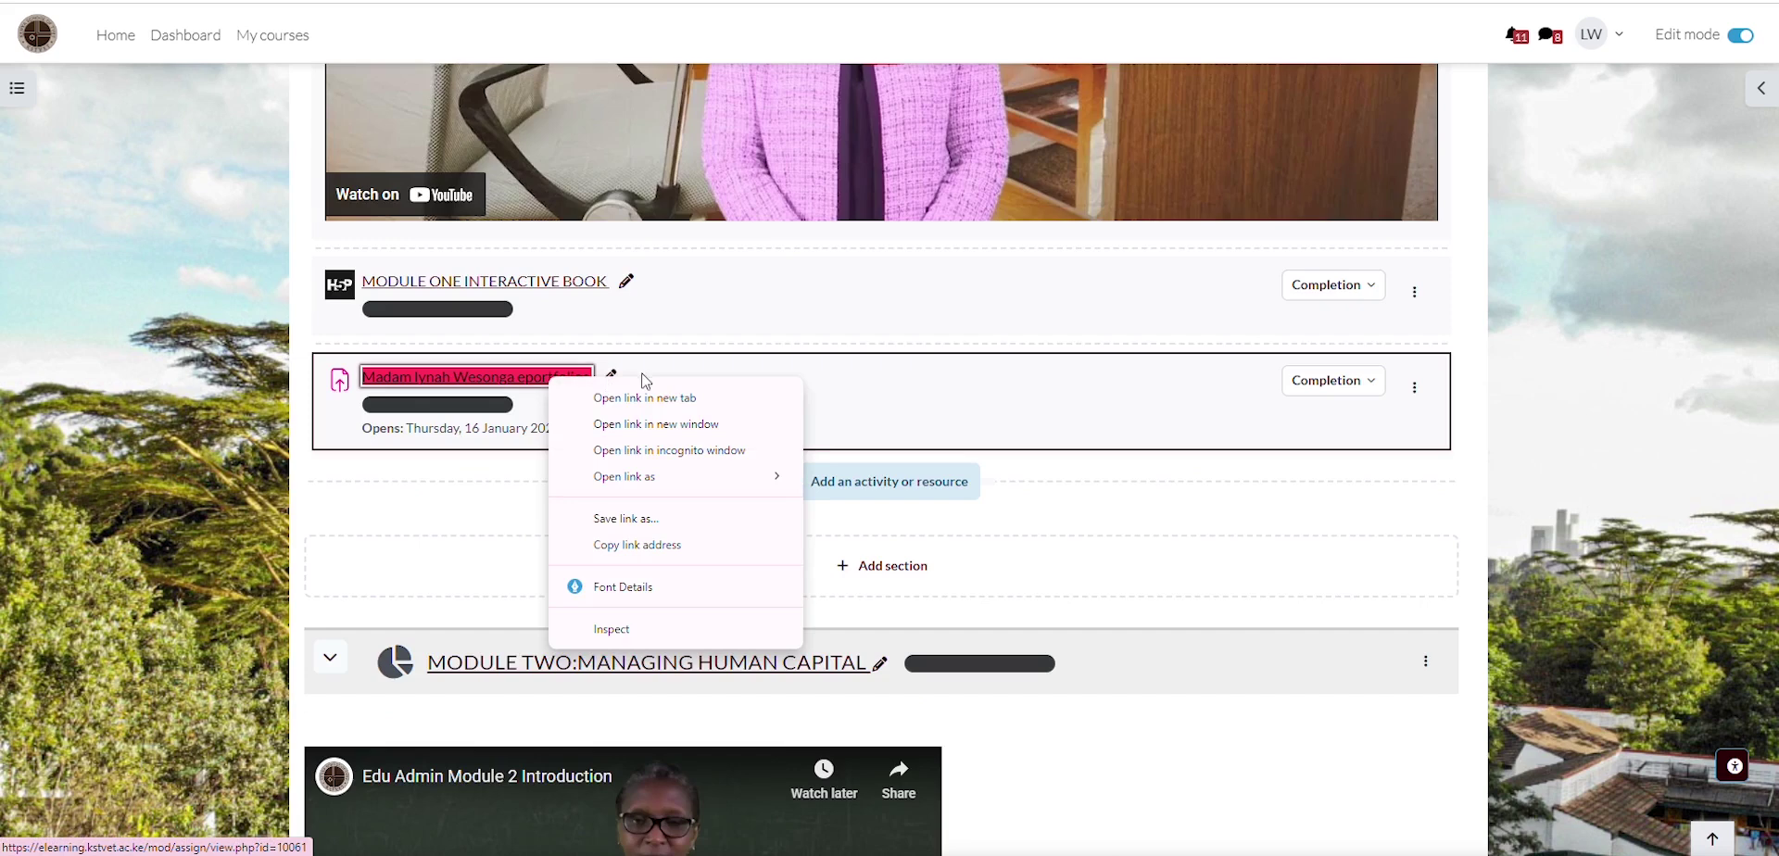
key(Escape)
key(Return)
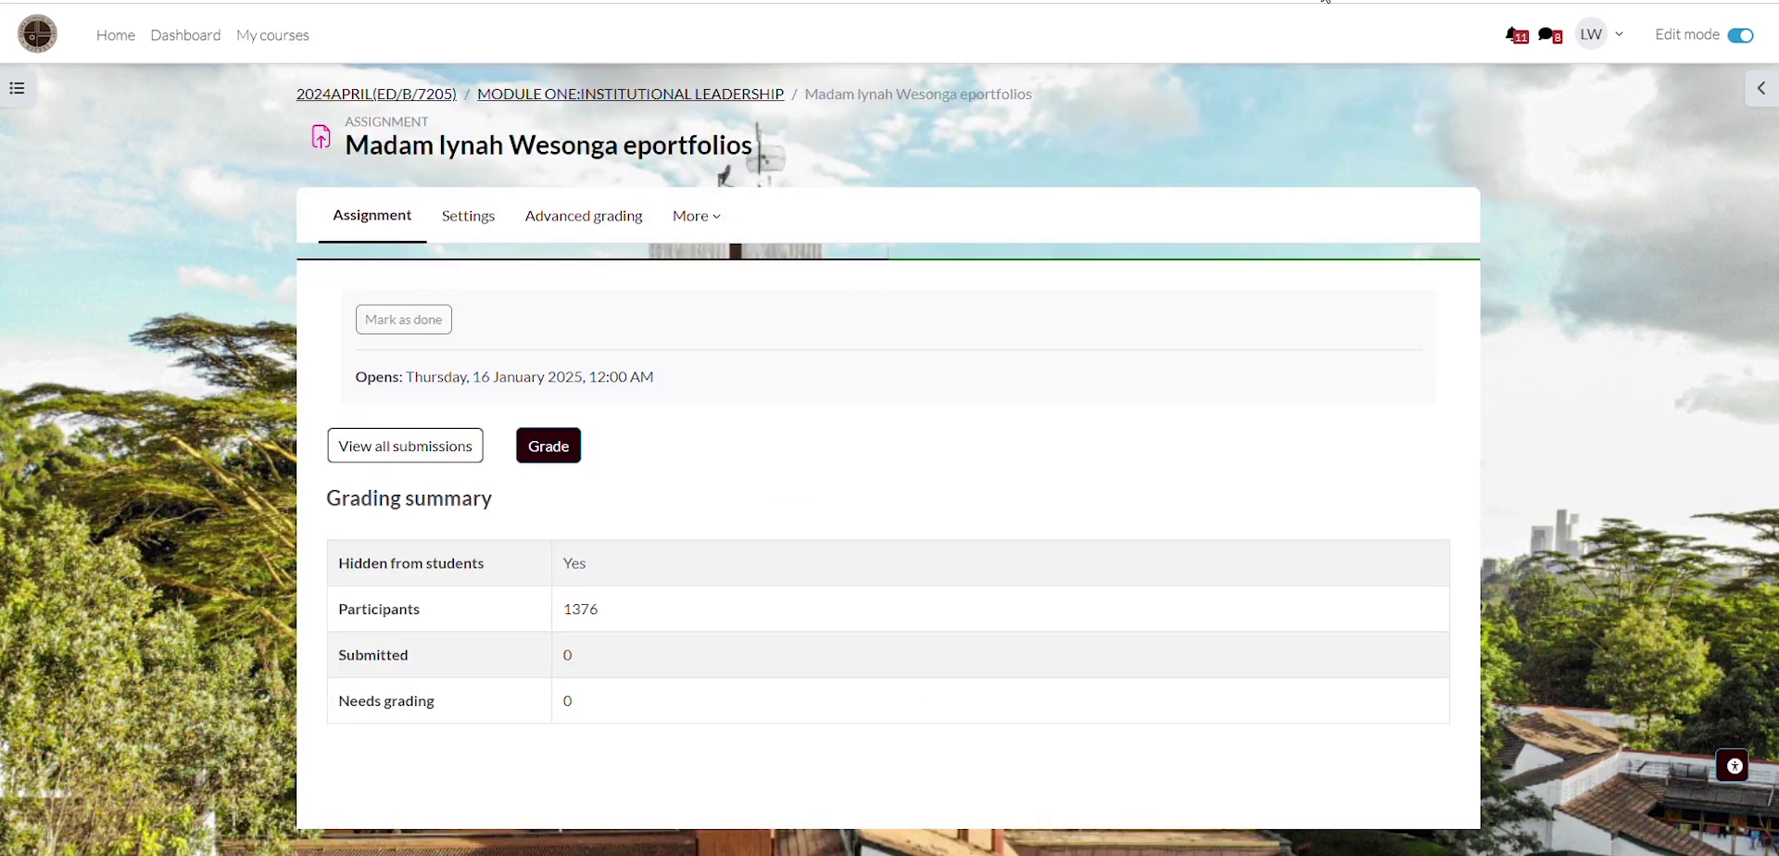
Edit the eportfolios assignment's settings and add a Group restriction under Restrict access.
scroll(603, 362, down, 3)
scroll(497, 350, up, 3)
click(469, 219)
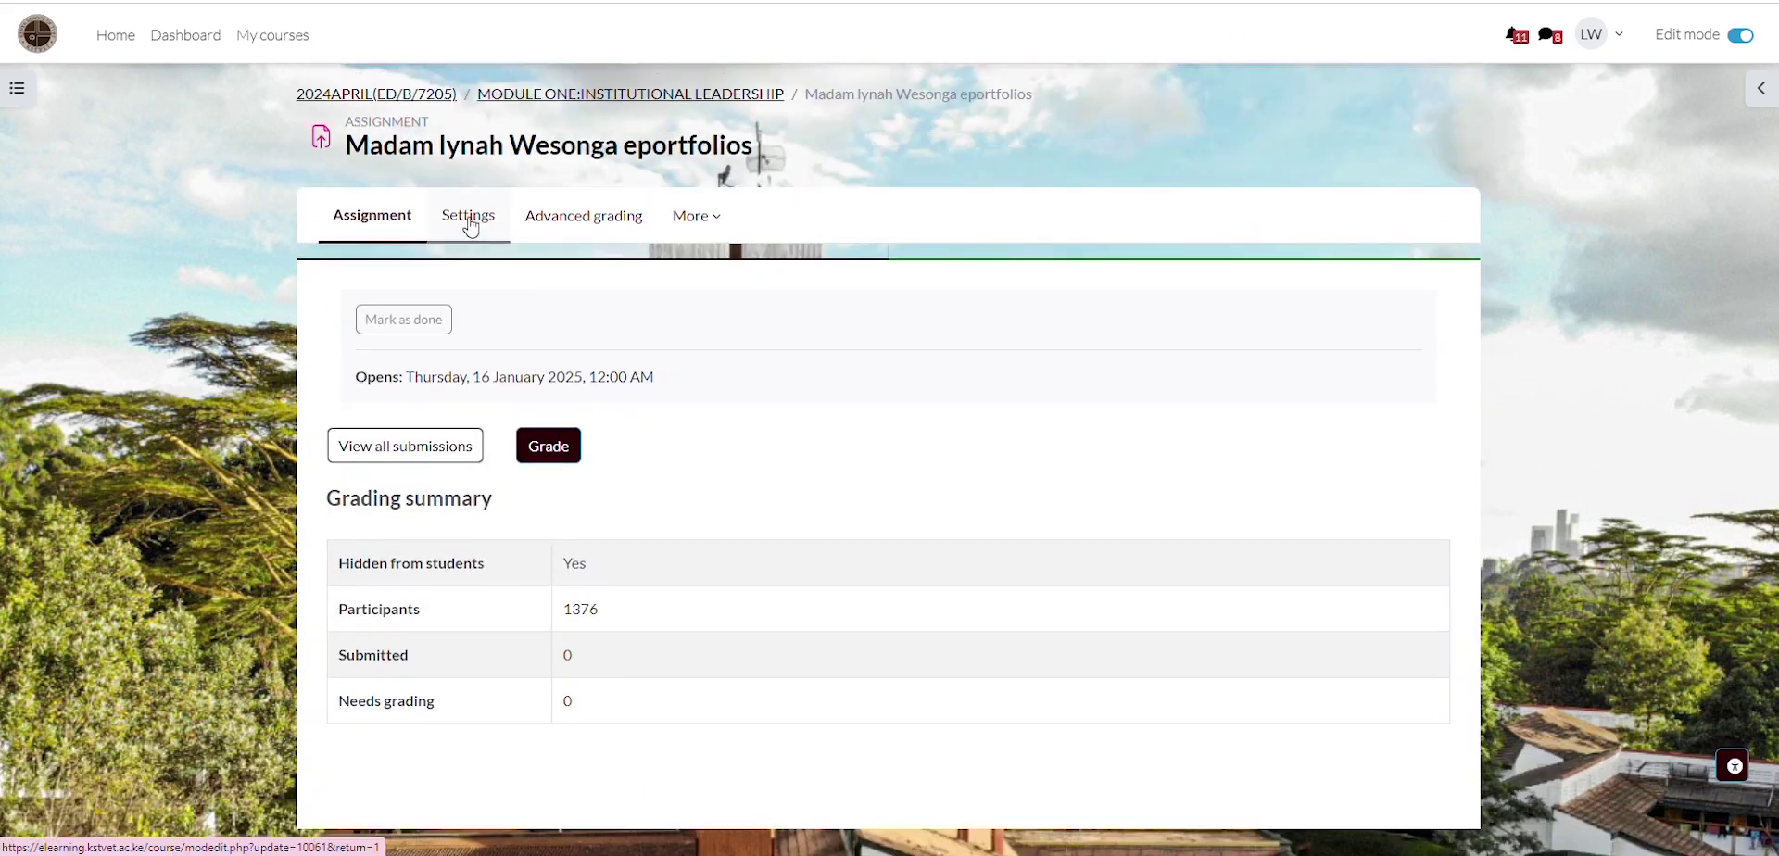
scroll(394, 452, down, 10)
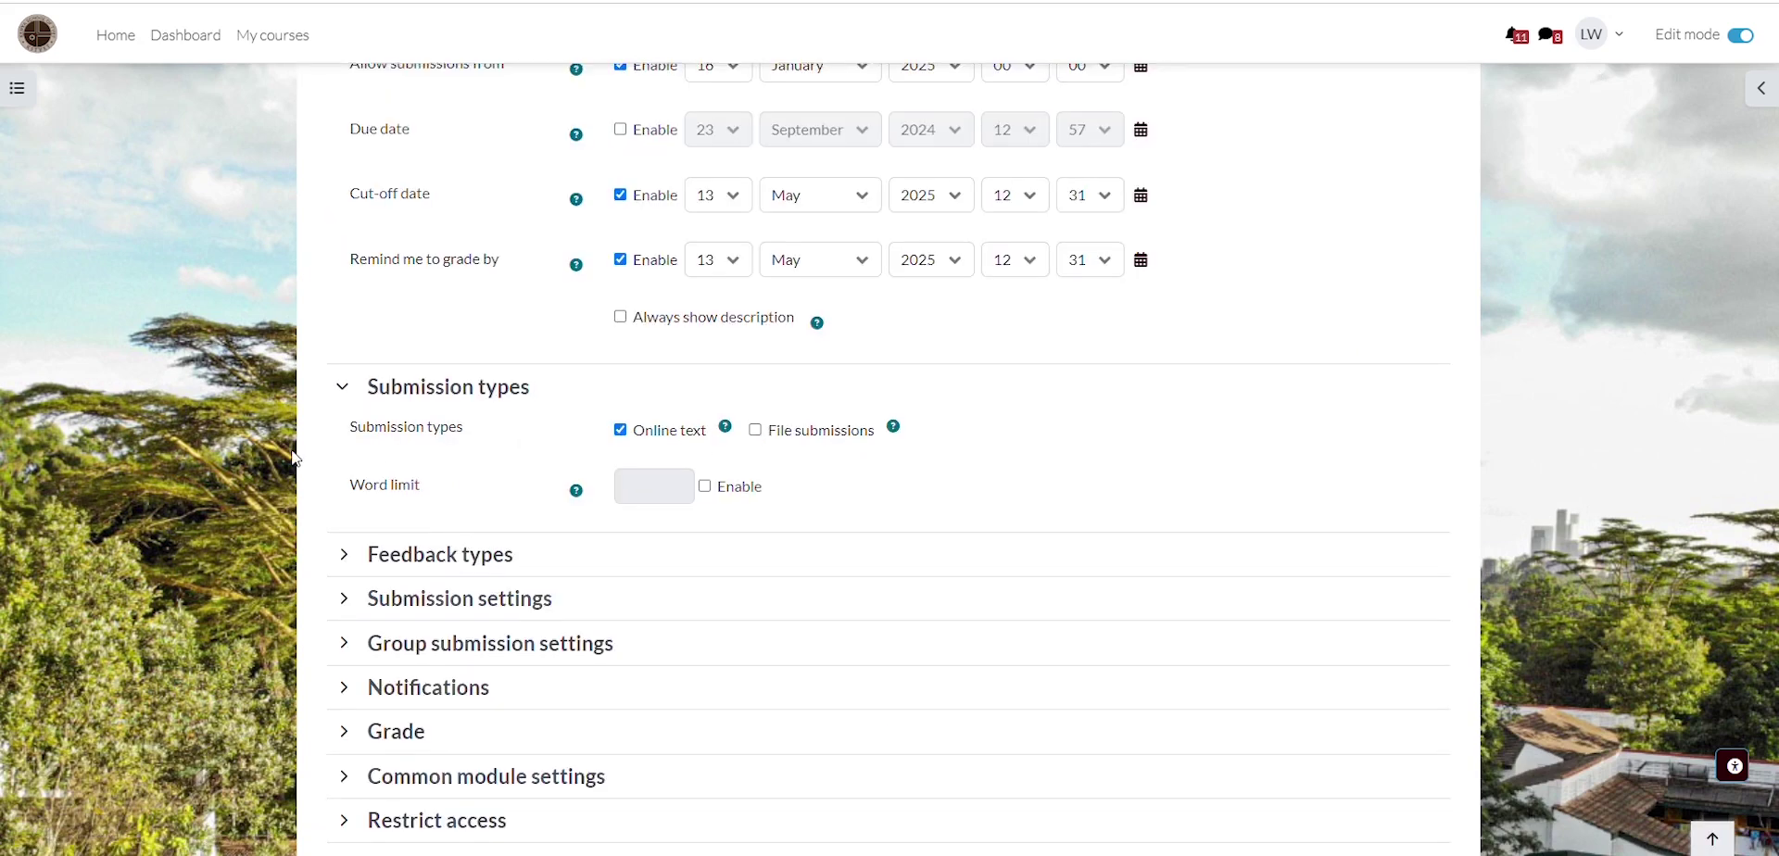
click(394, 452)
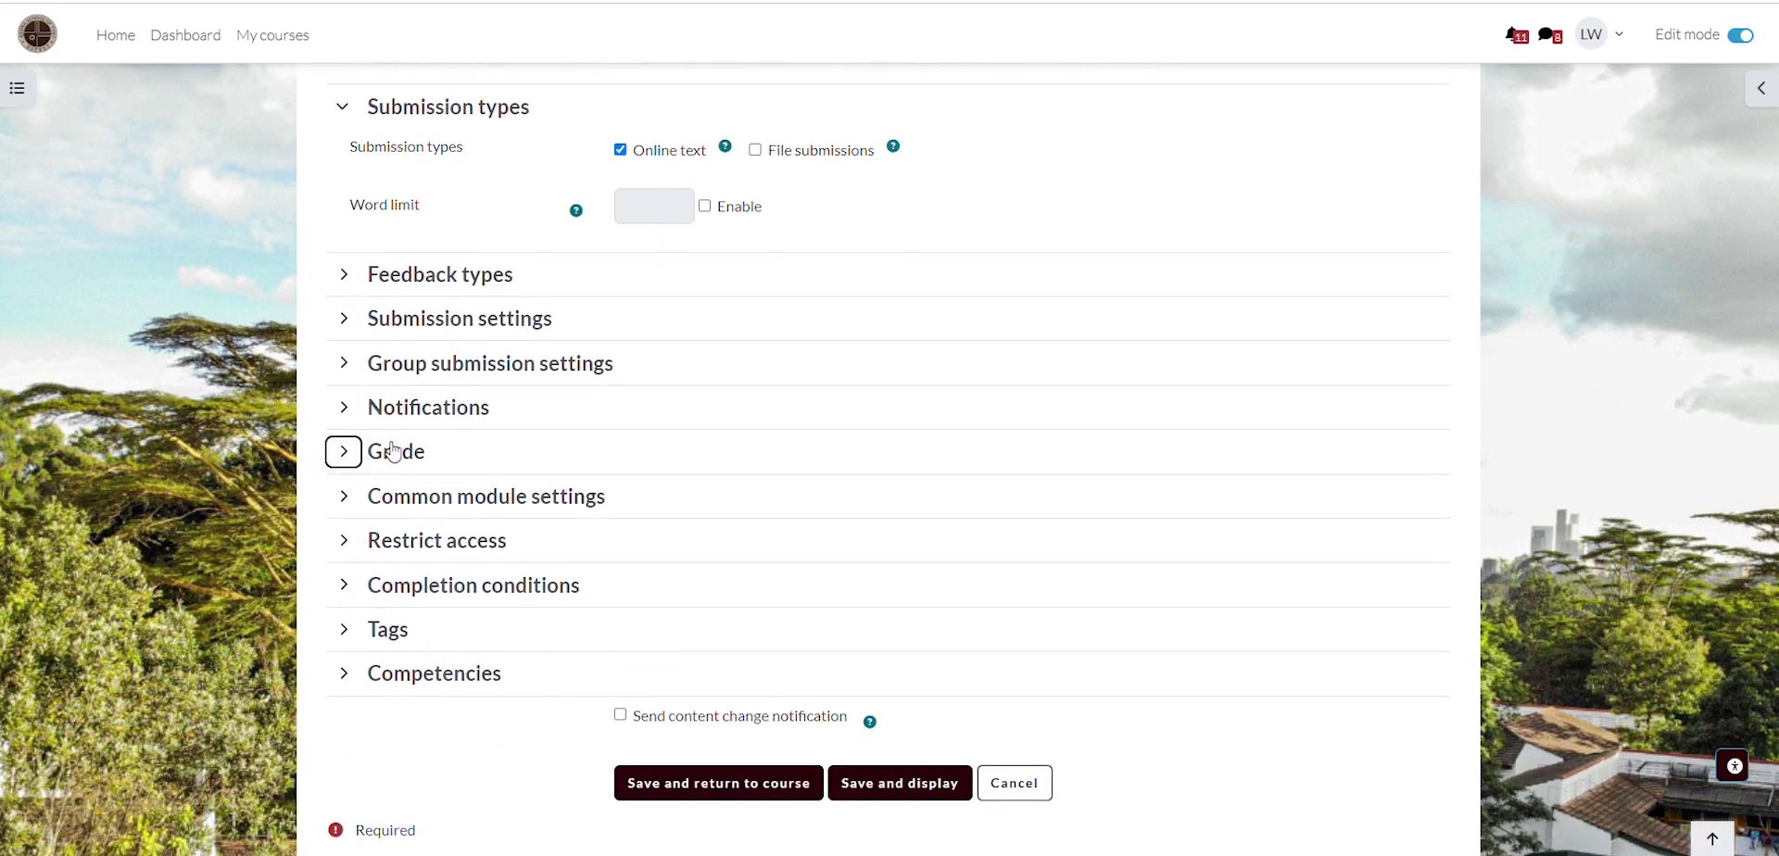
click(344, 543)
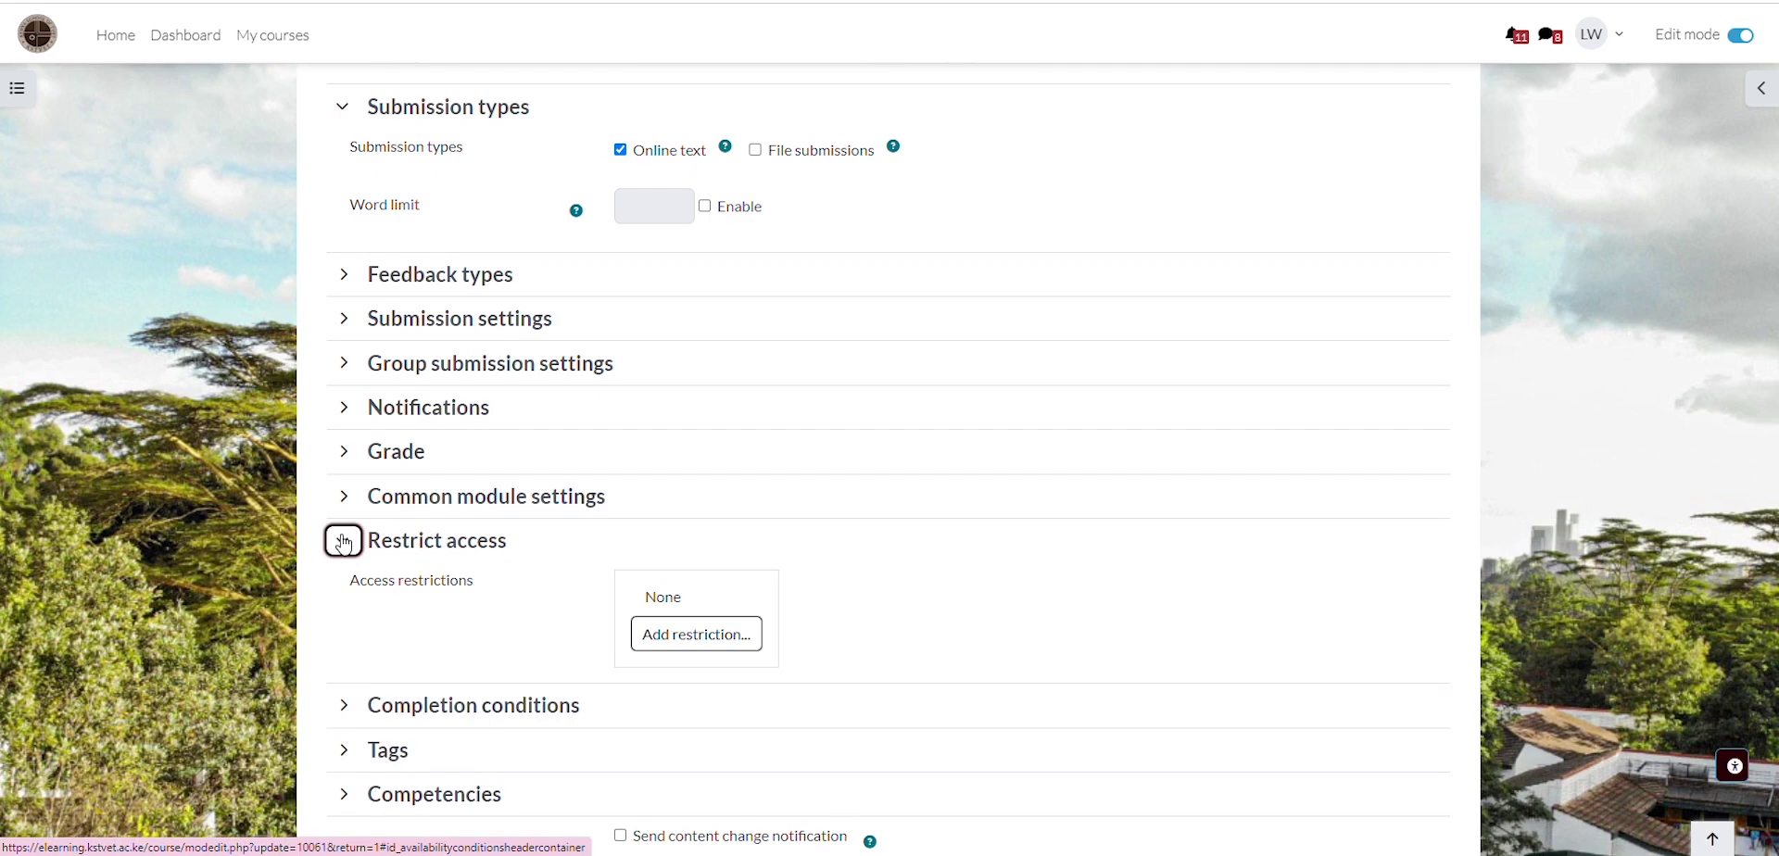
click(695, 637)
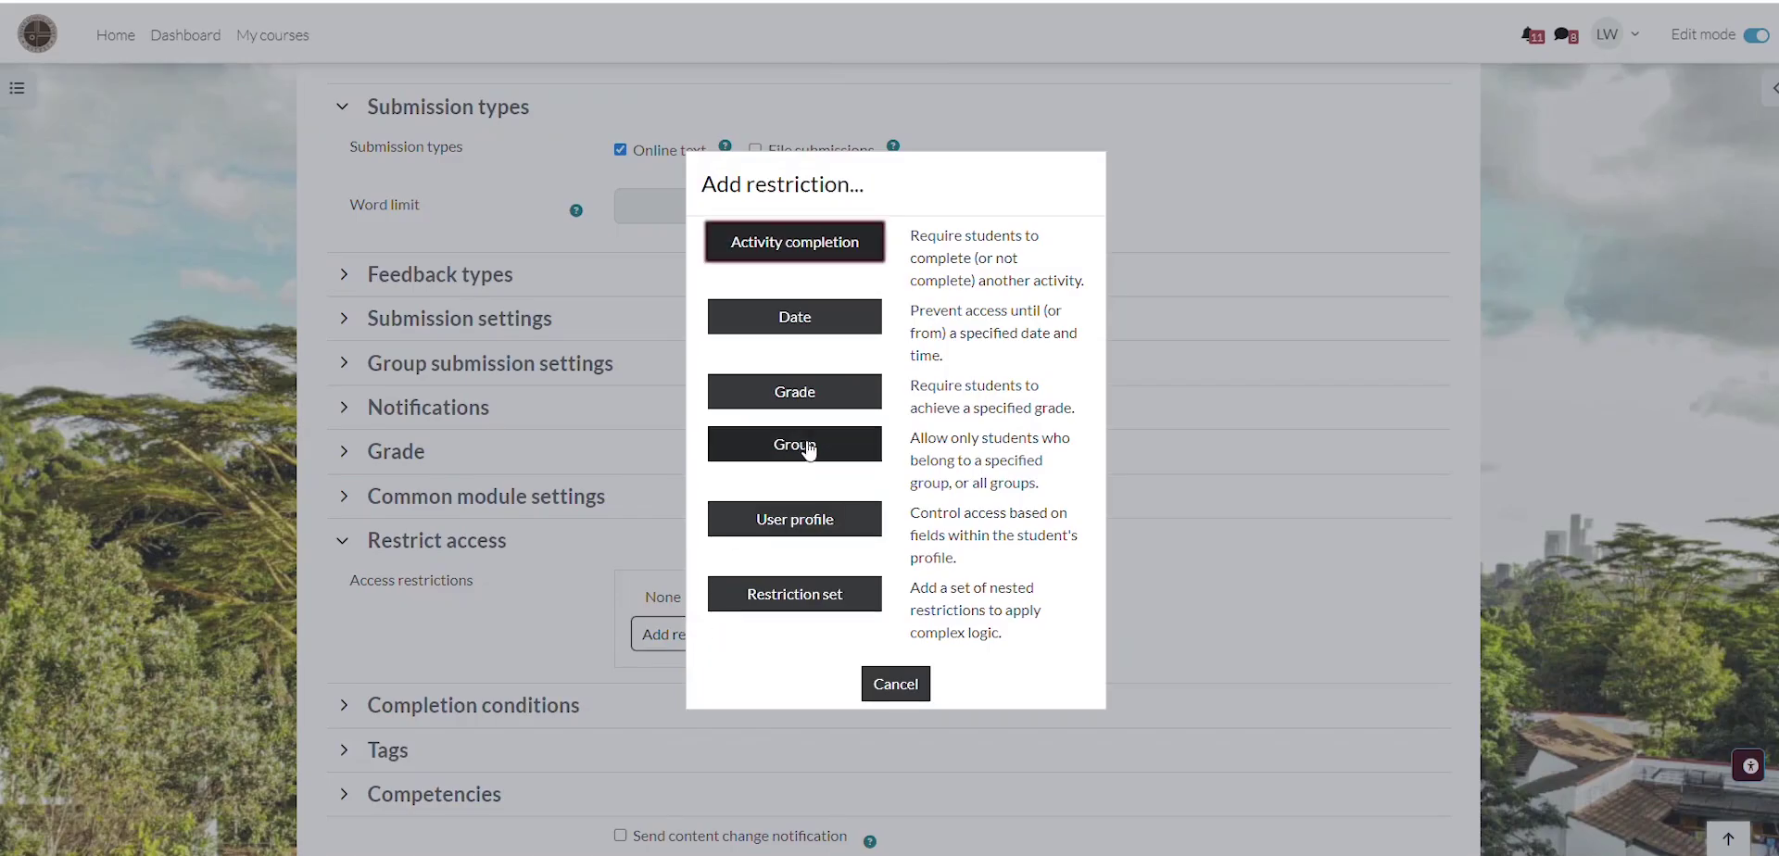
click(794, 445)
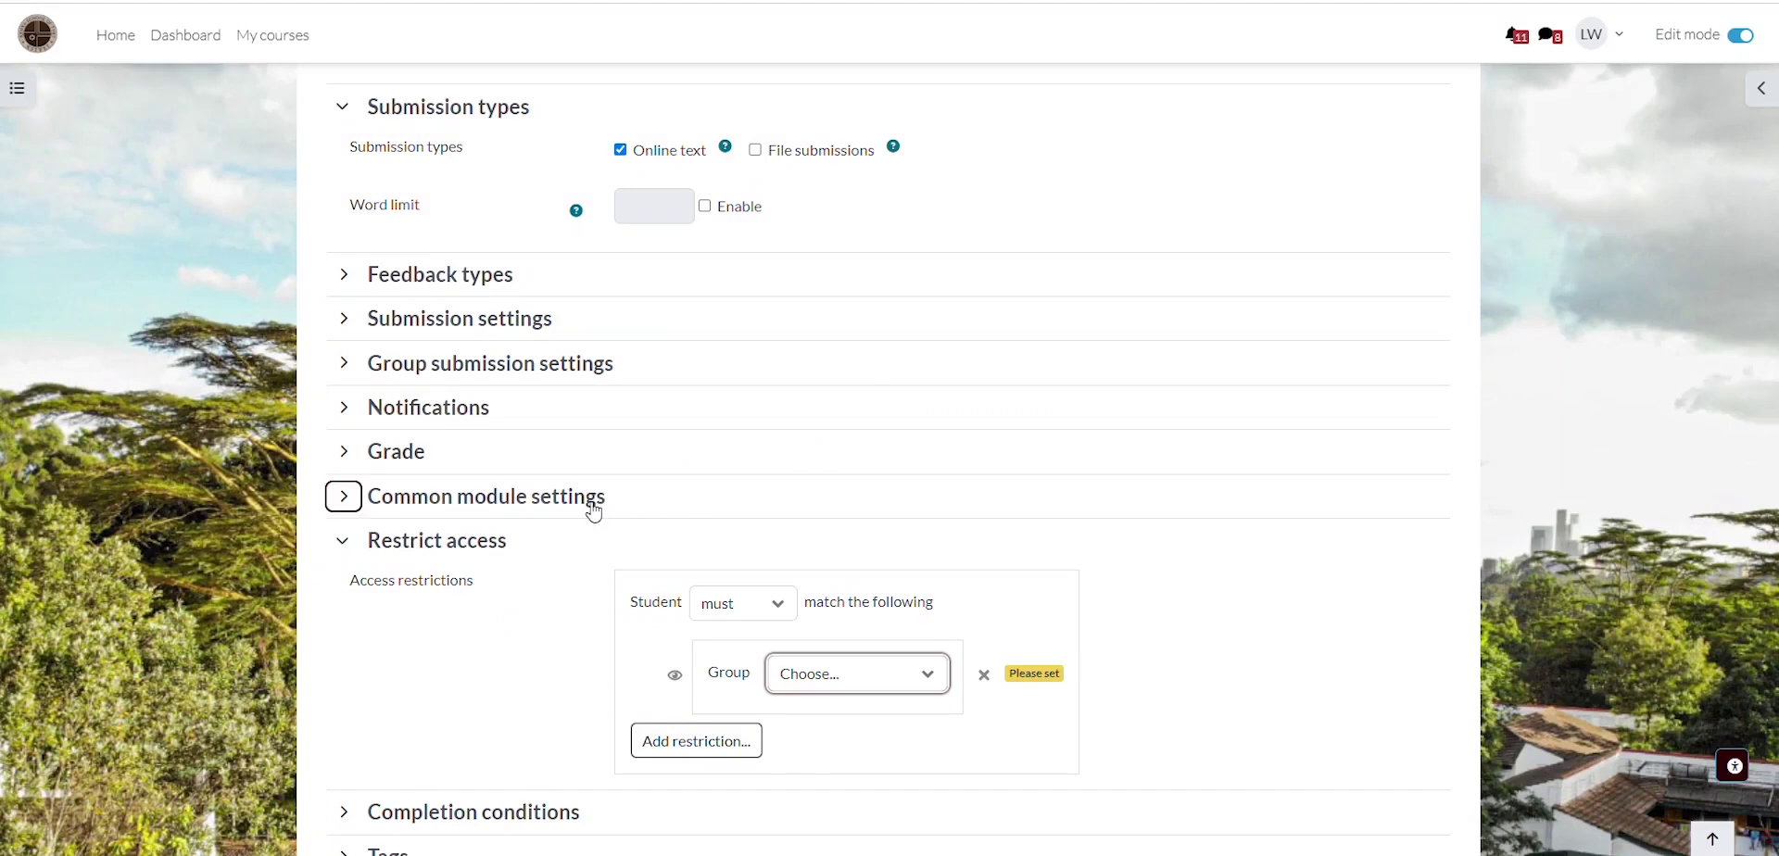
Set the restriction to the assignment facilitator's own group, hide it from students who do not match, and save back to the course.
scroll(584, 508, down, 2)
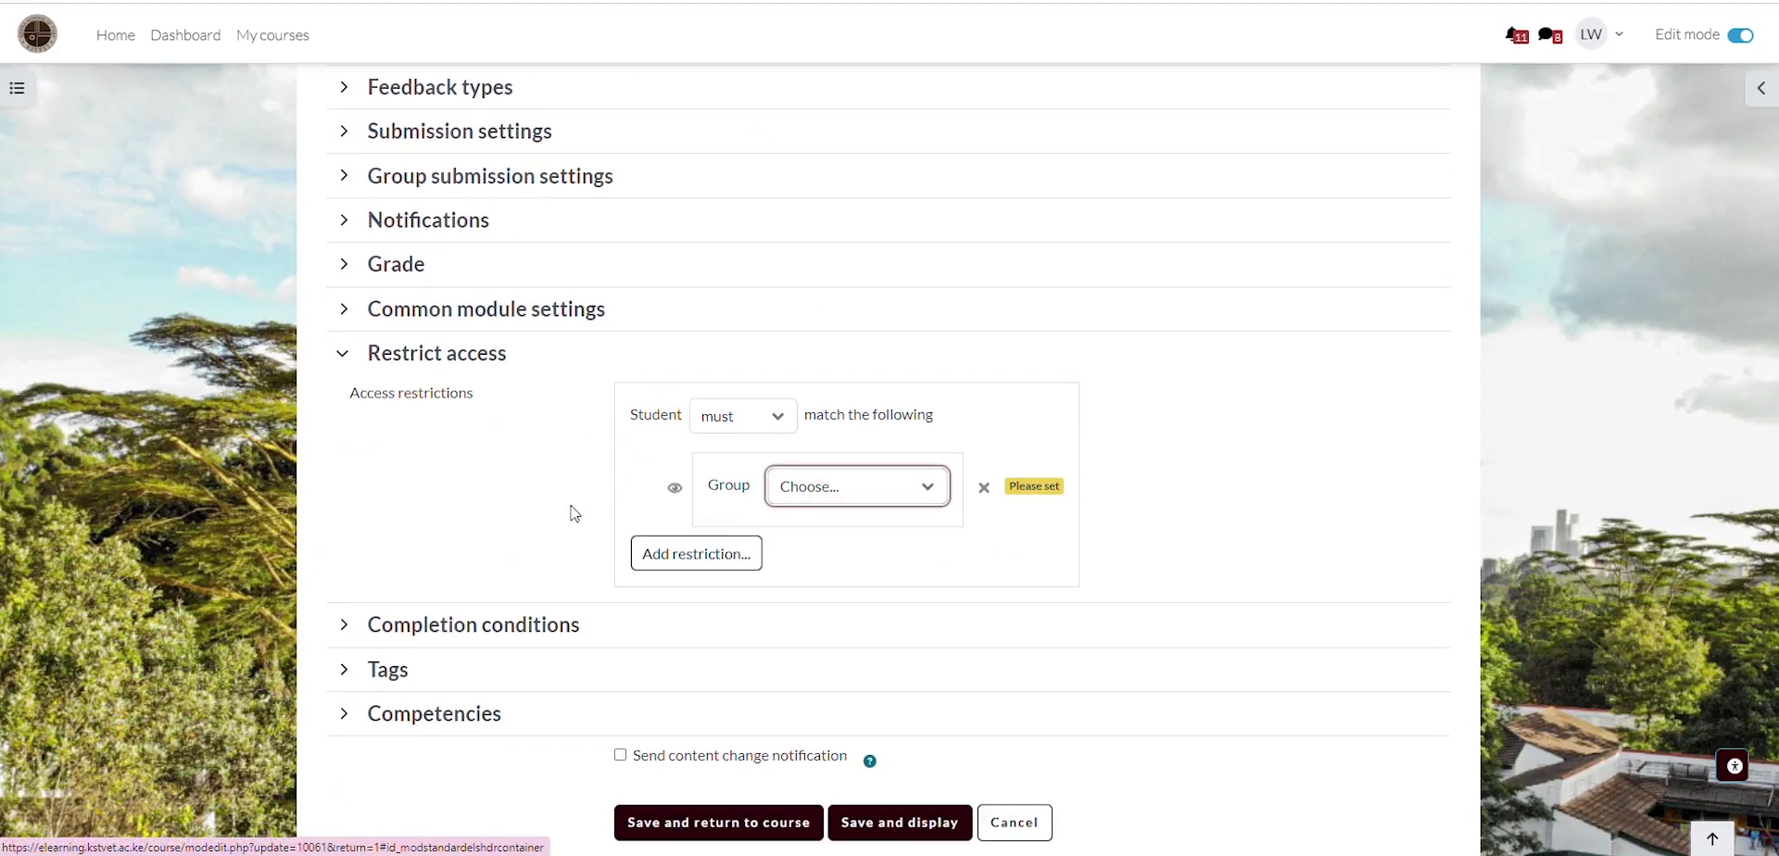
click(865, 497)
scroll(862, 489, down, 1)
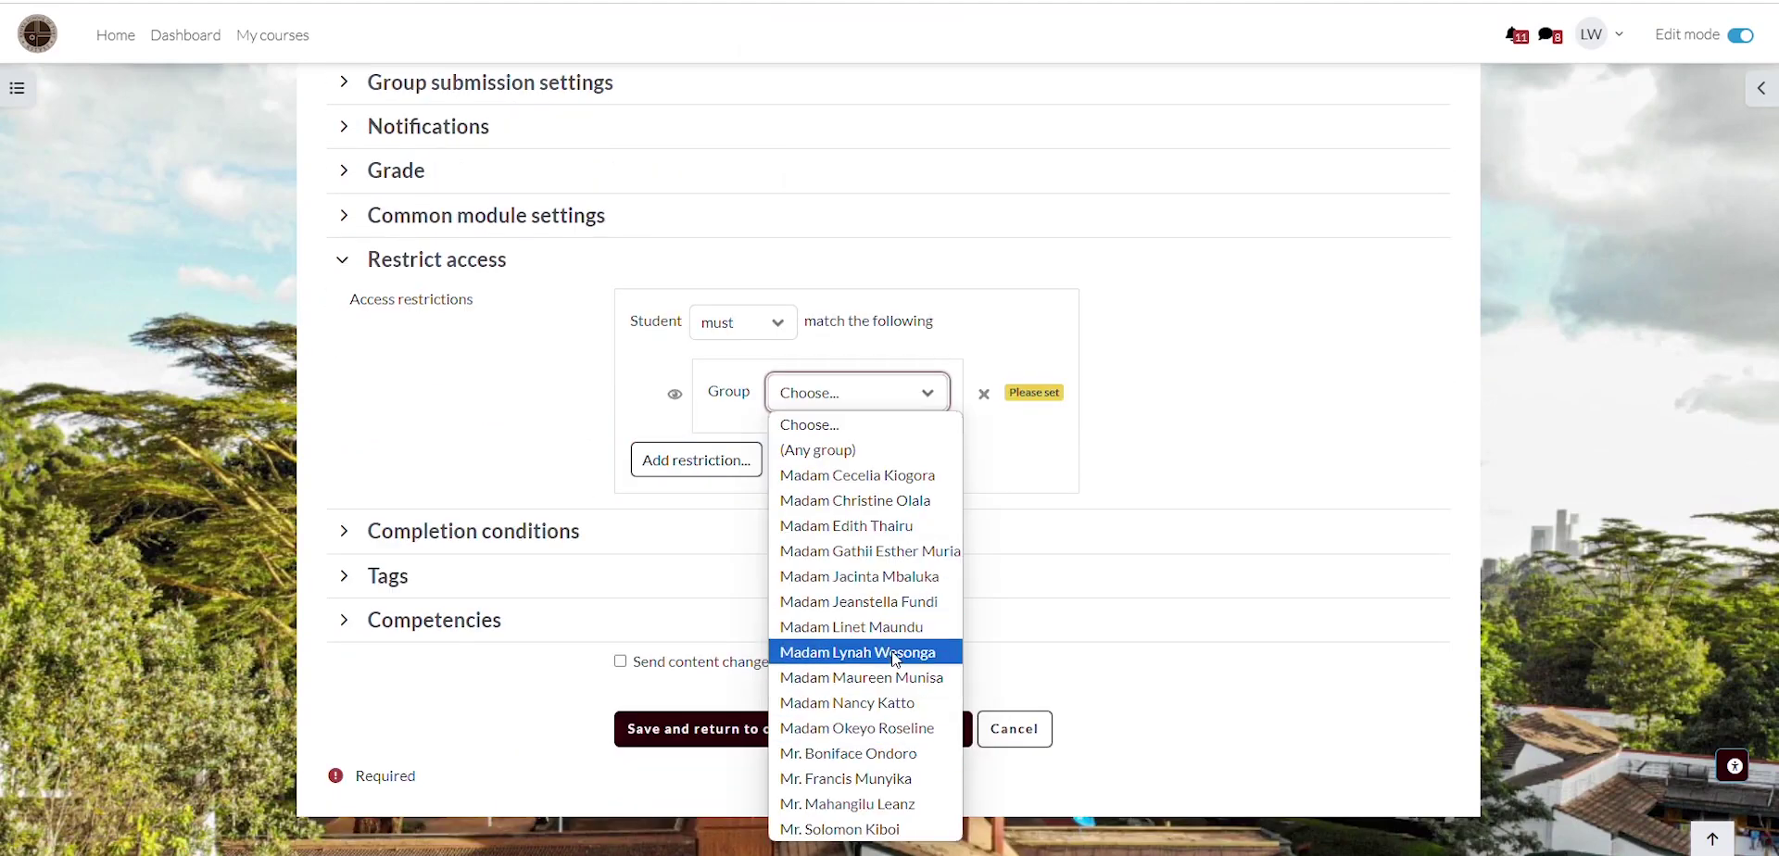
click(896, 655)
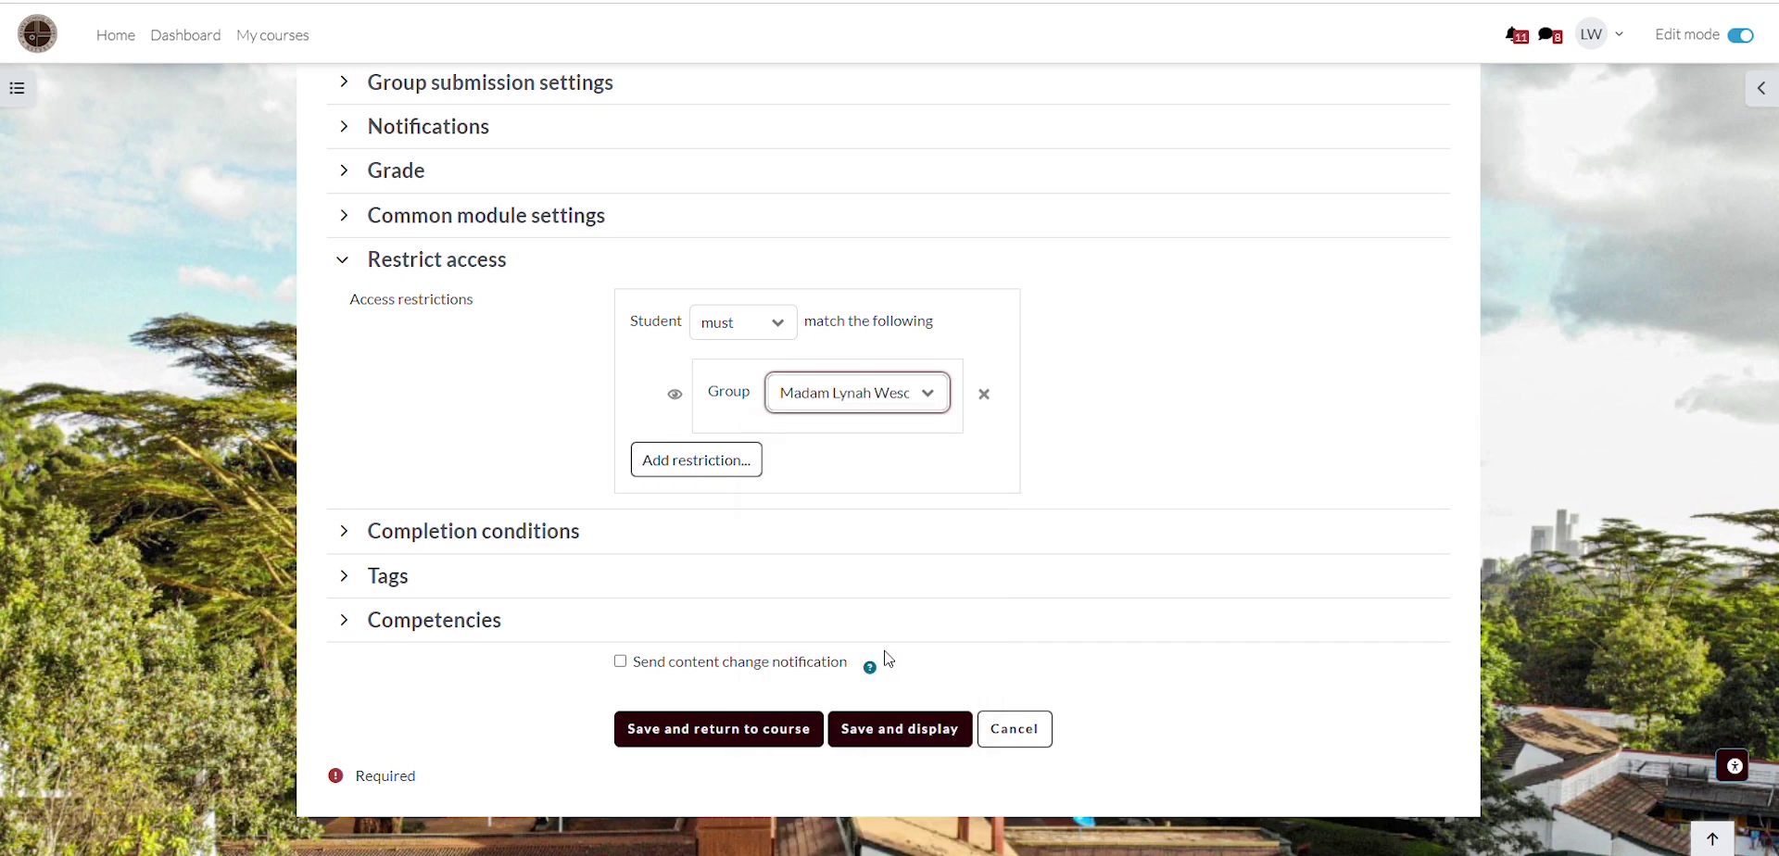
click(675, 399)
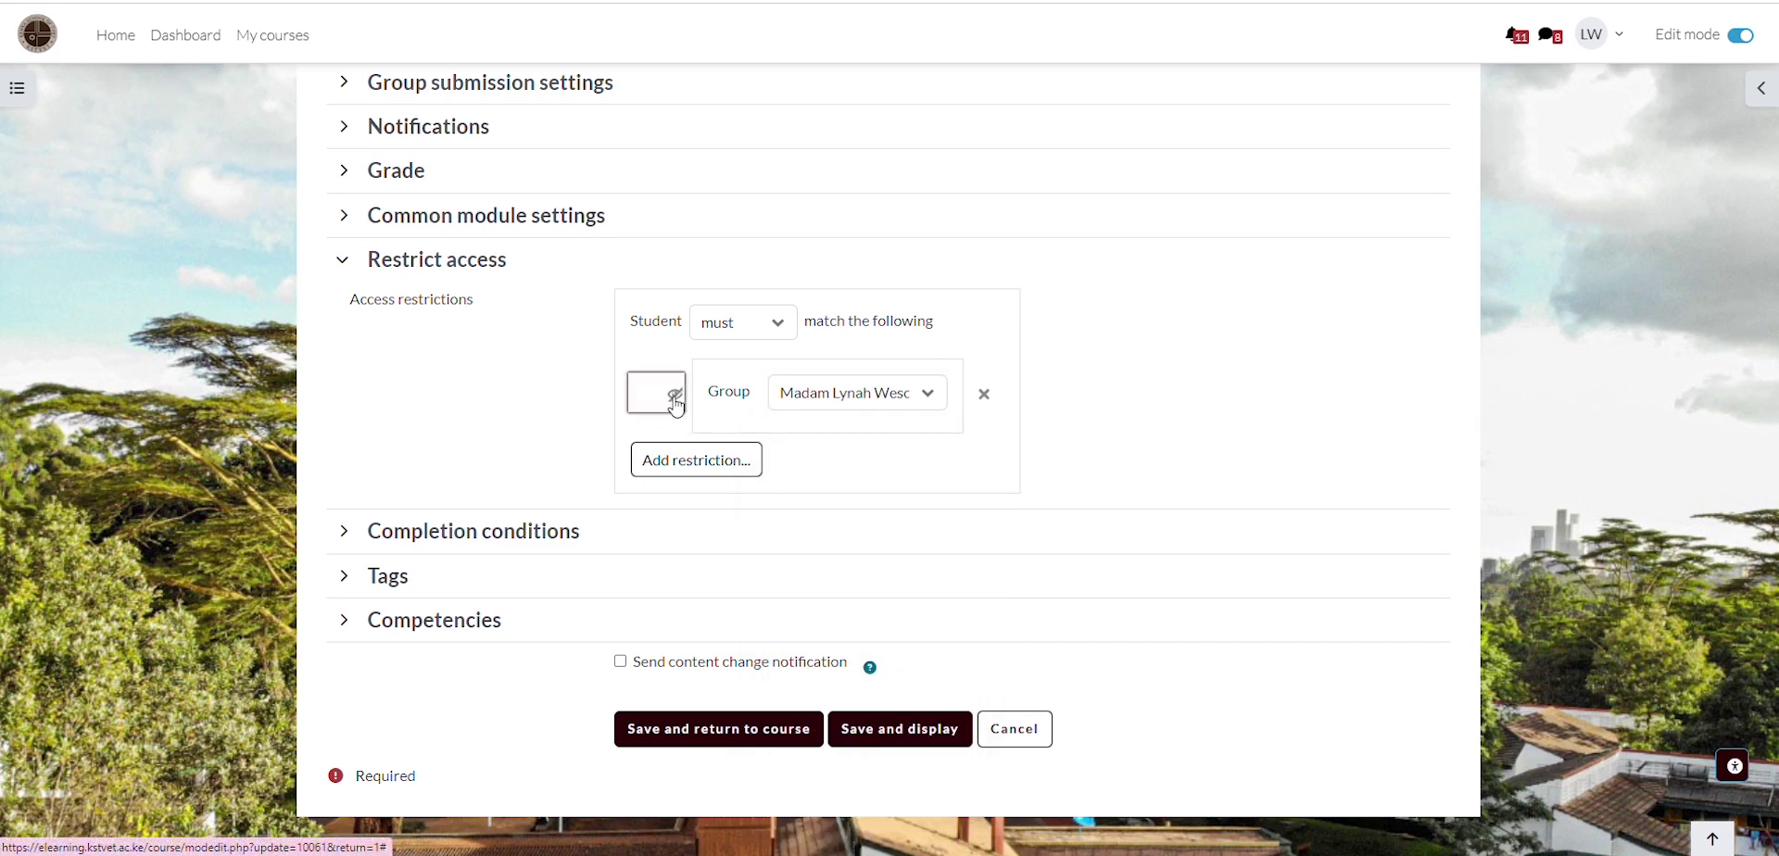
click(739, 741)
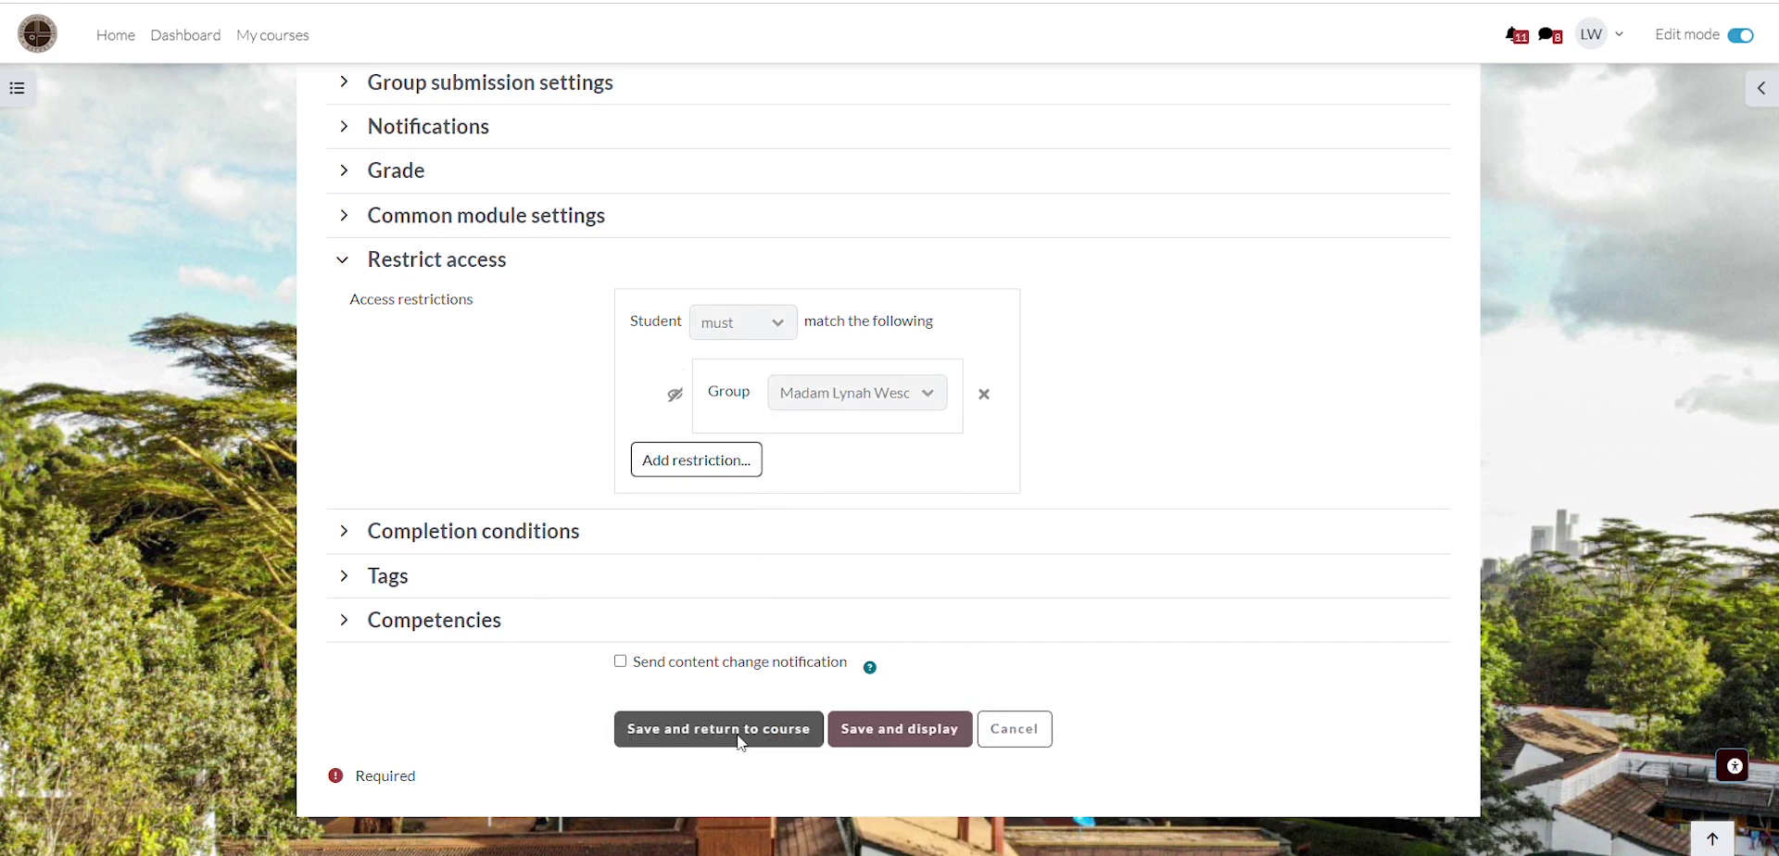
Duplicate the facilitator's eportfolios assignment in the Module One: Institutional Leadership section.
scroll(649, 479, down, 7)
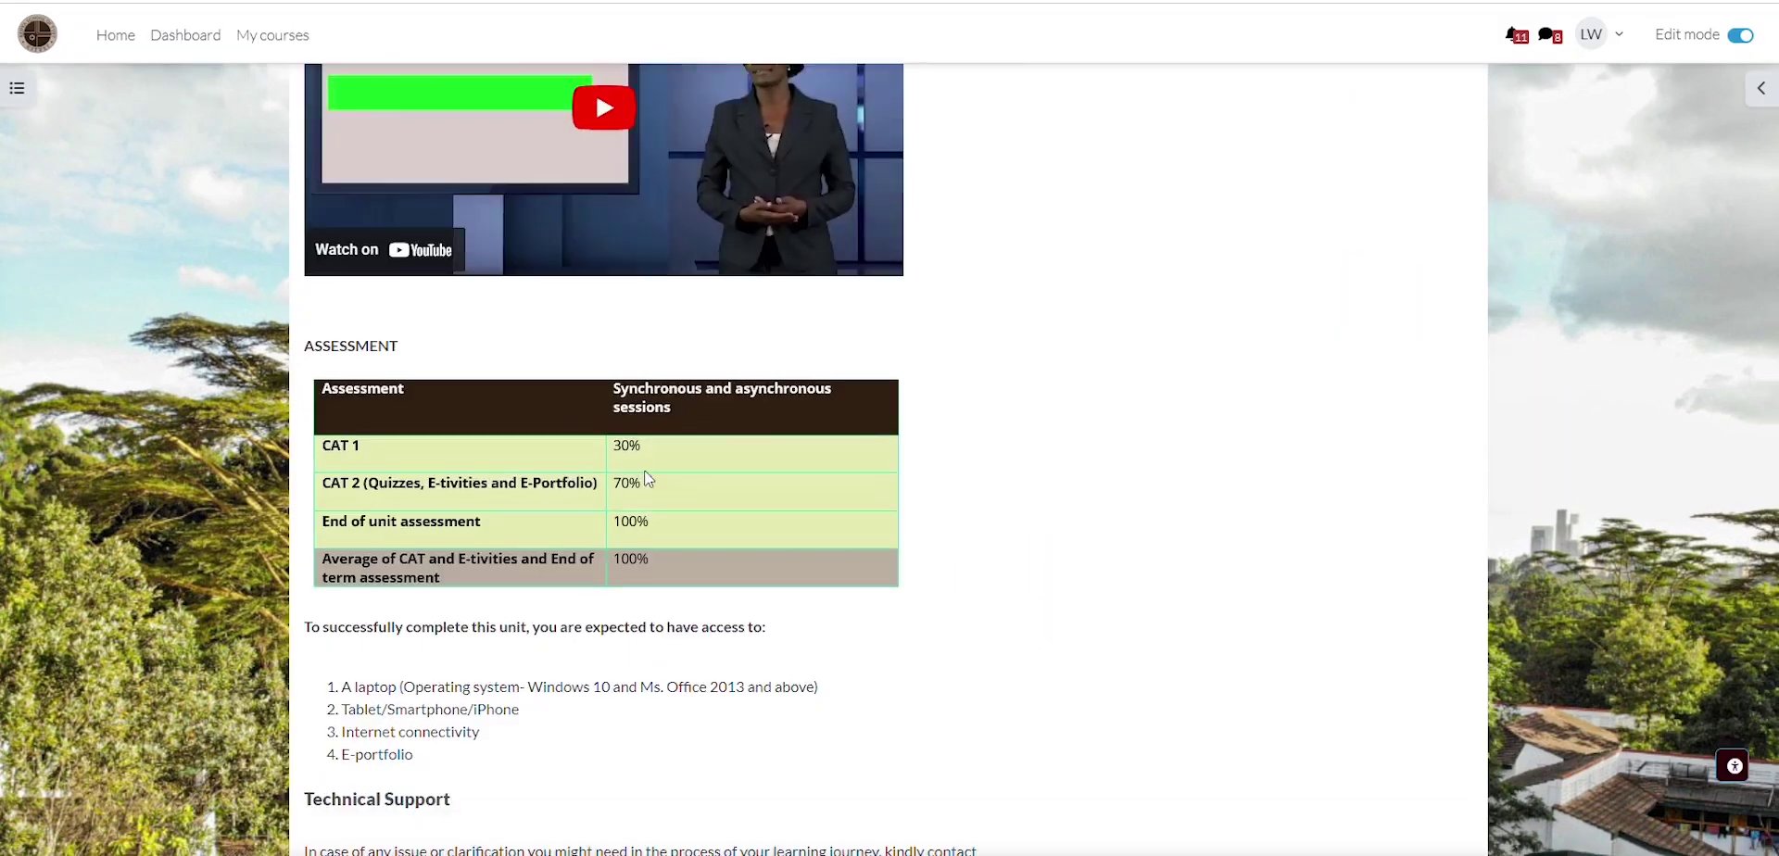
scroll(648, 479, down, 20)
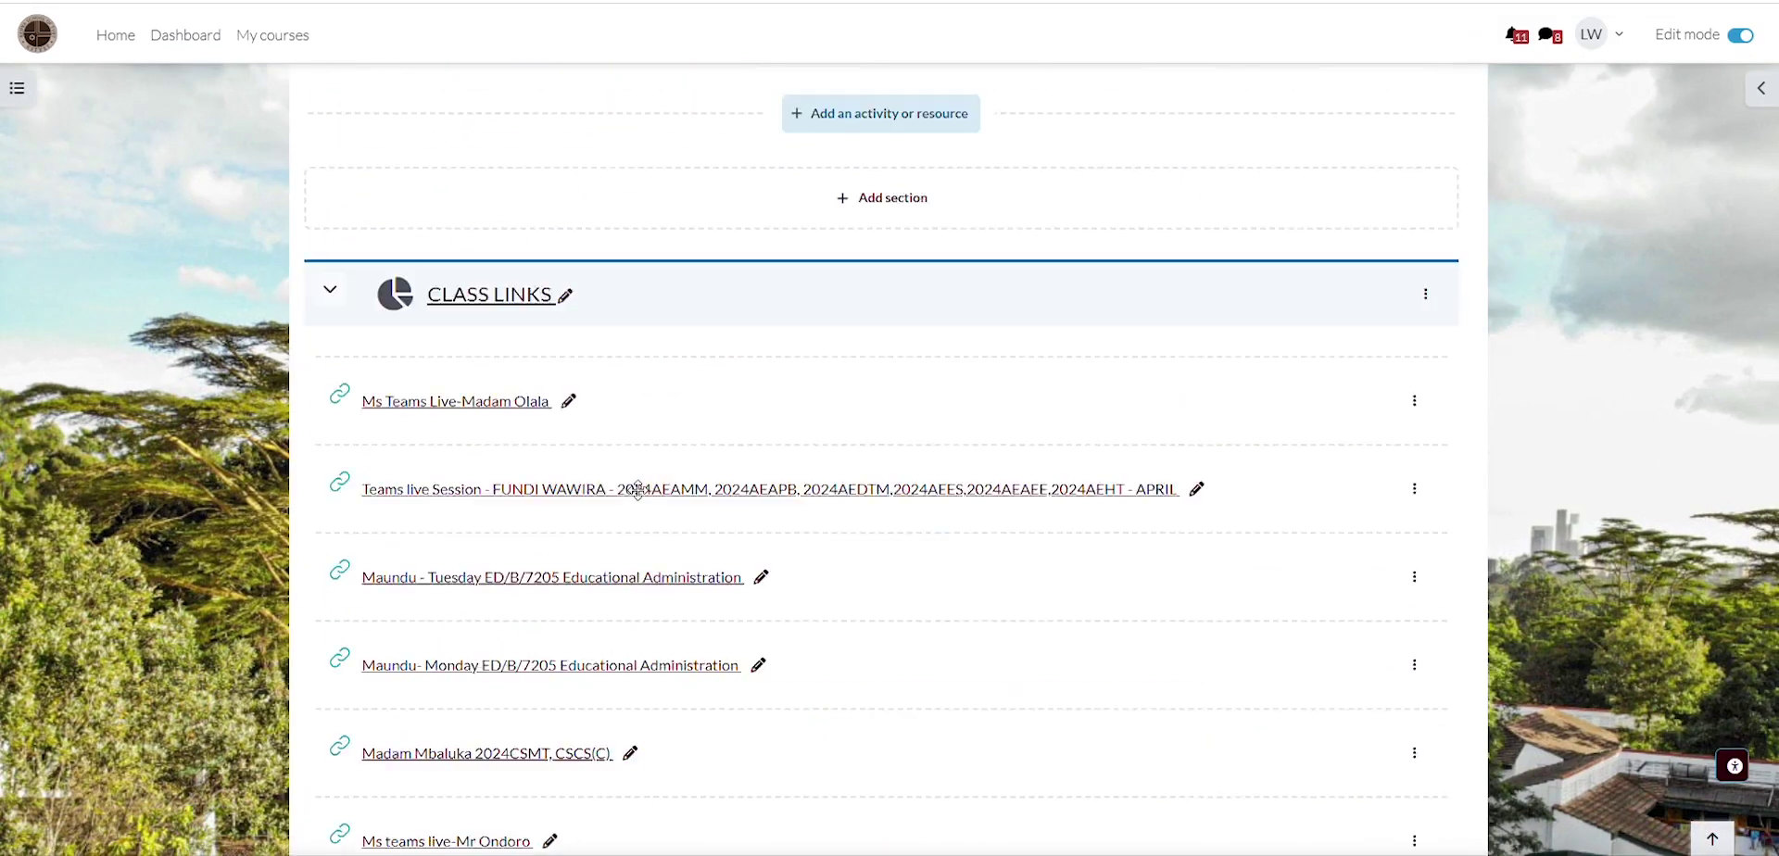
scroll(639, 491, down, 20)
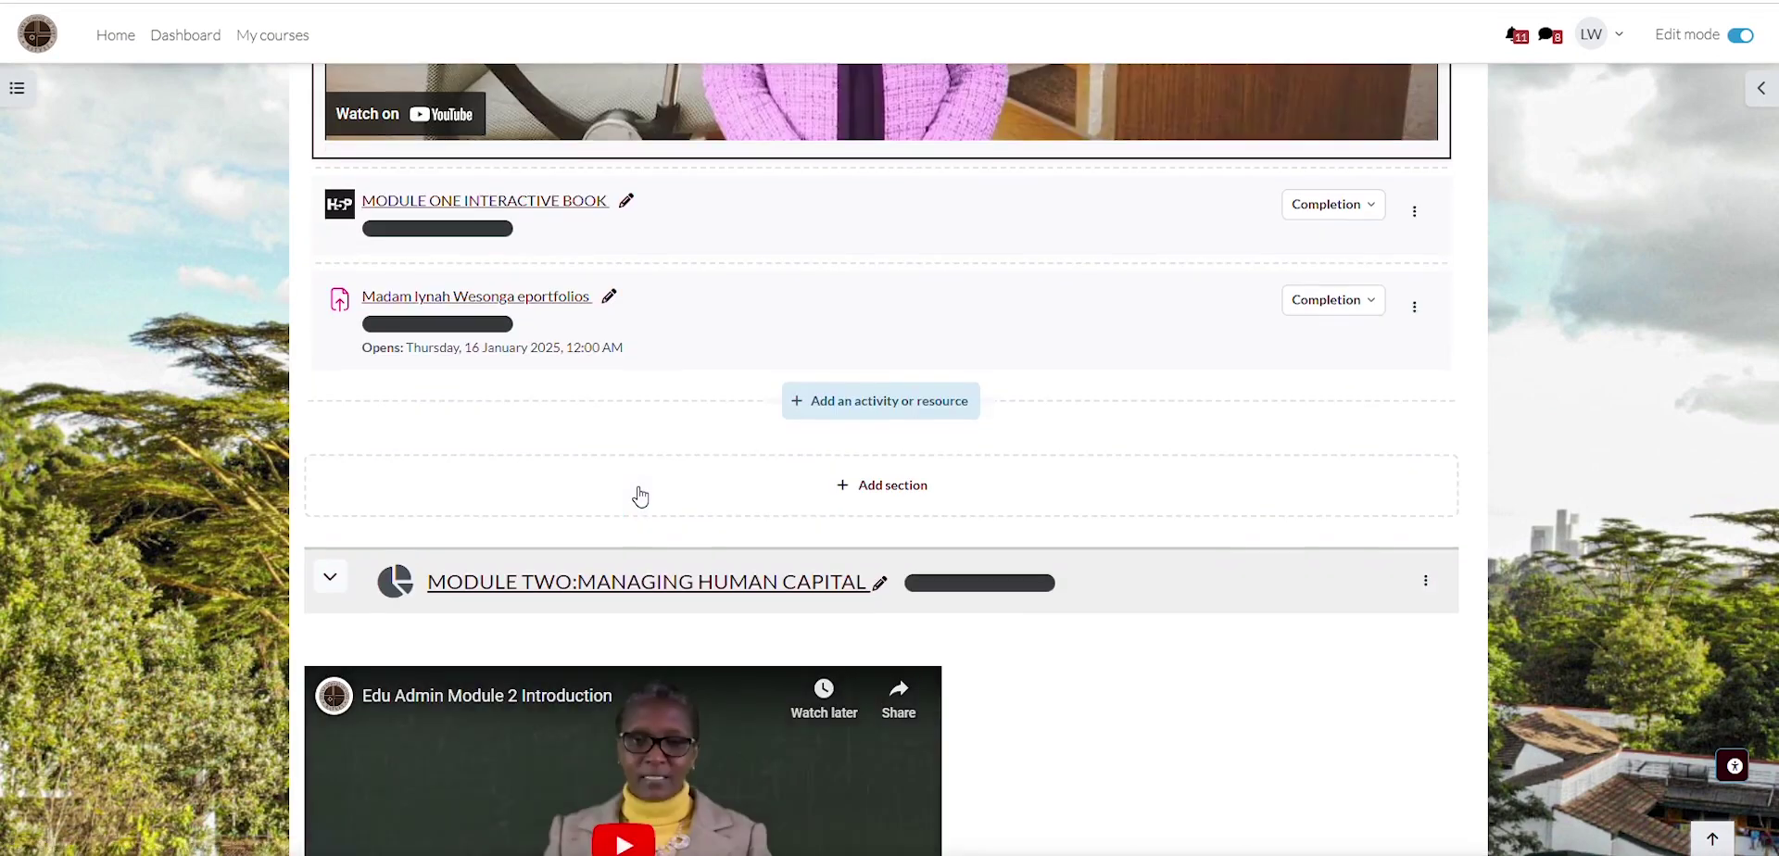
scroll(593, 370, down, 1)
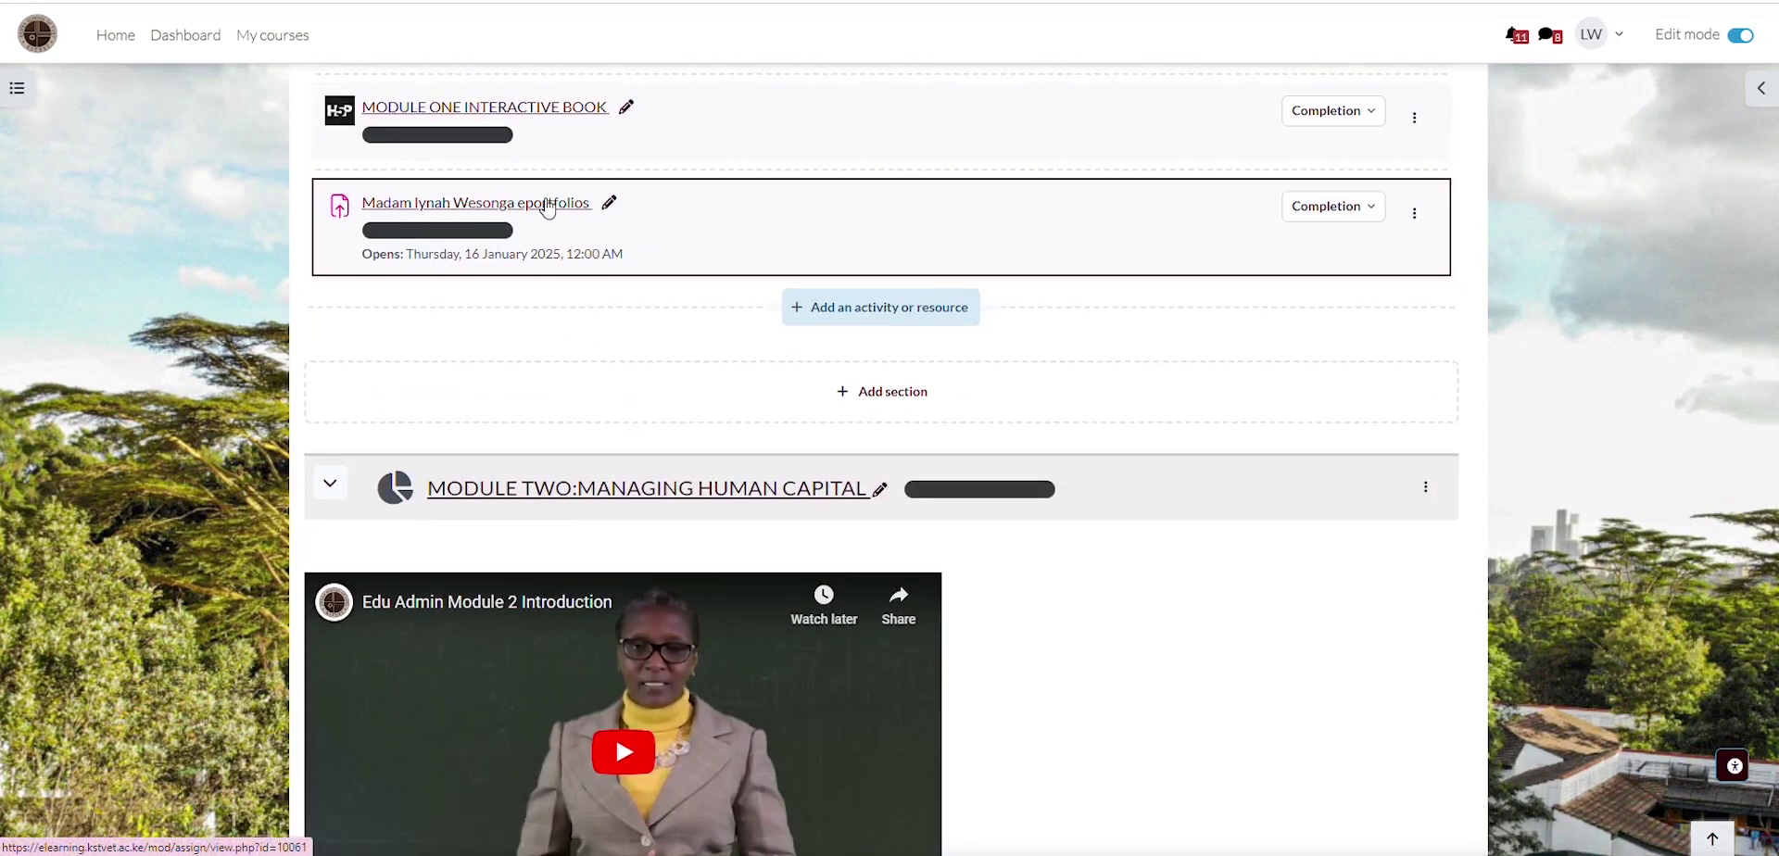
scroll(1128, 306, up, 4)
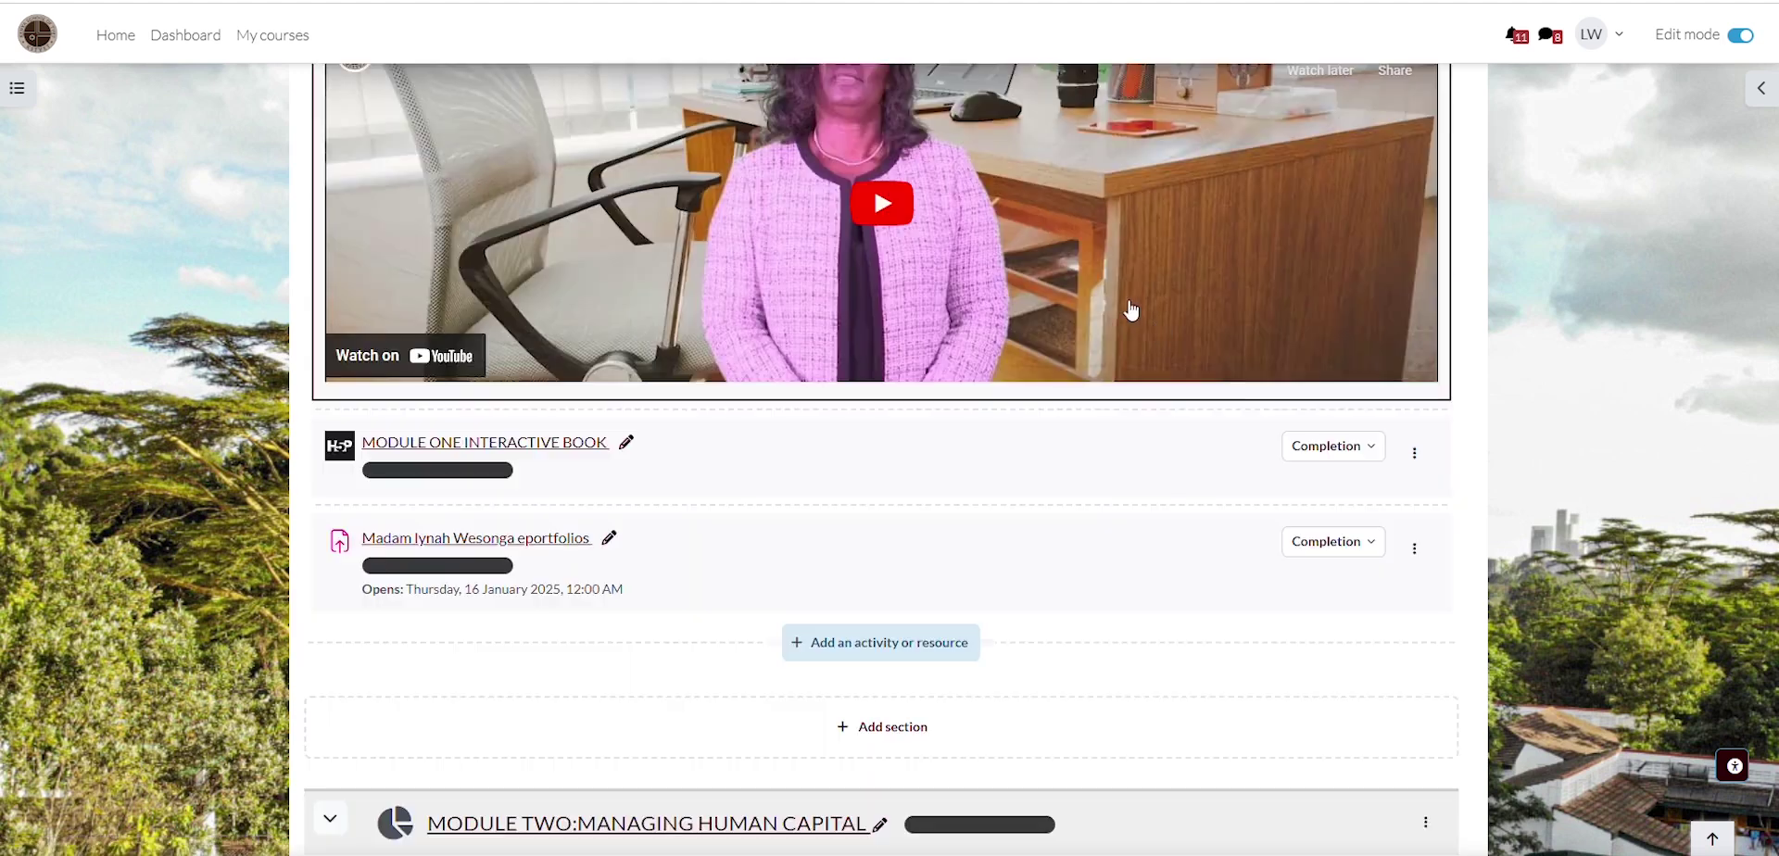
click(1414, 550)
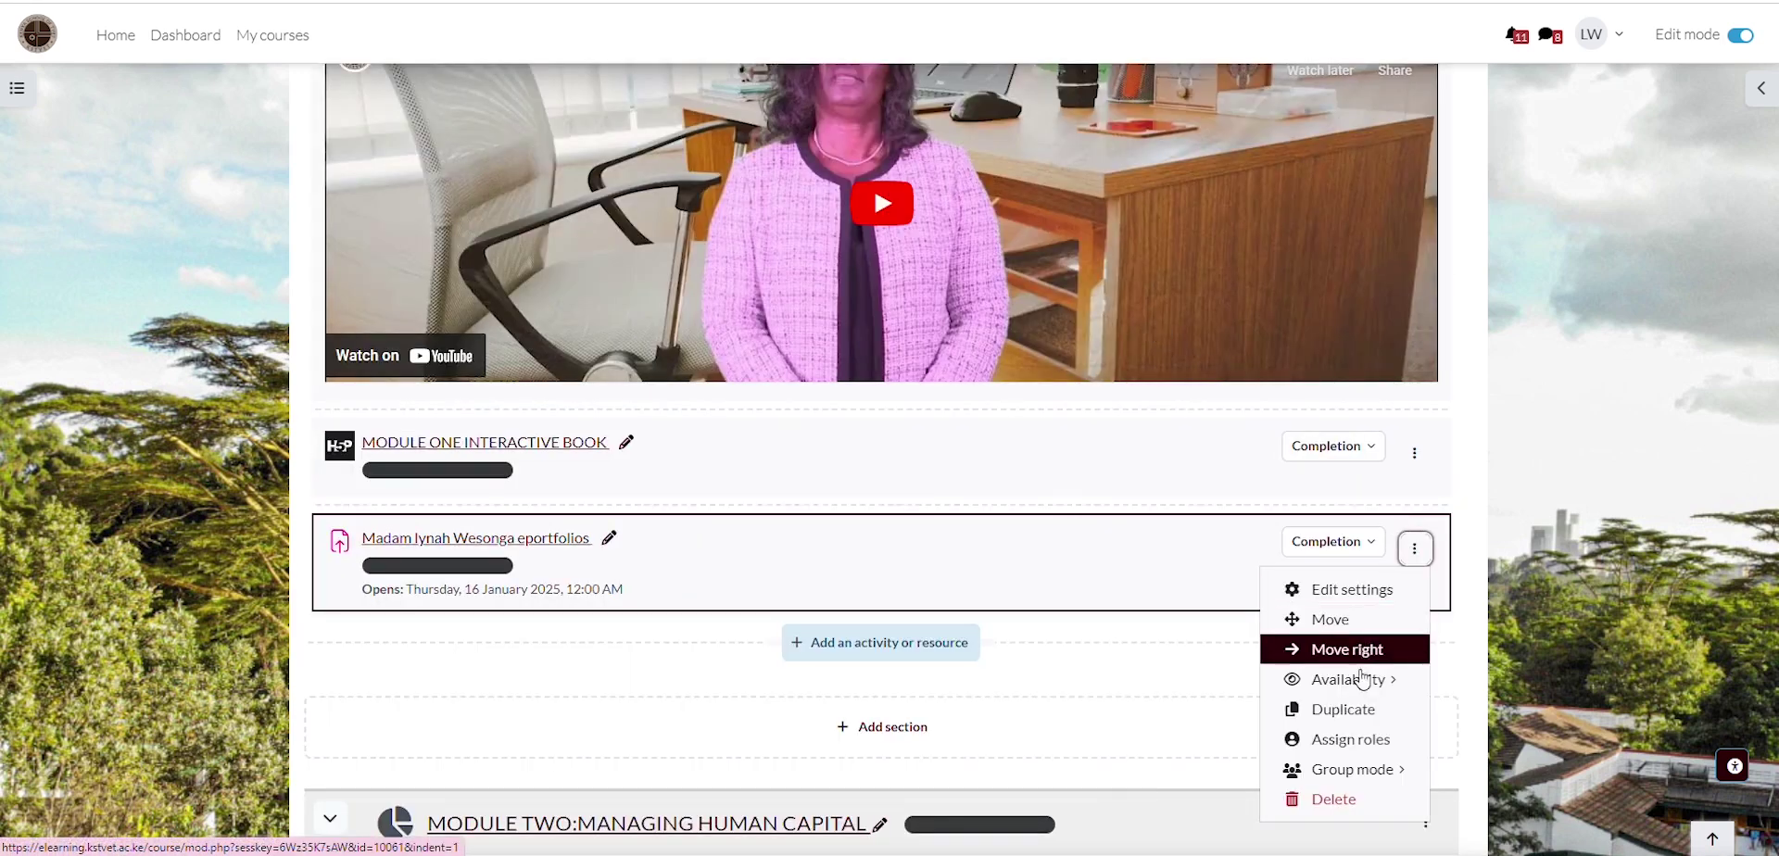
click(1159, 563)
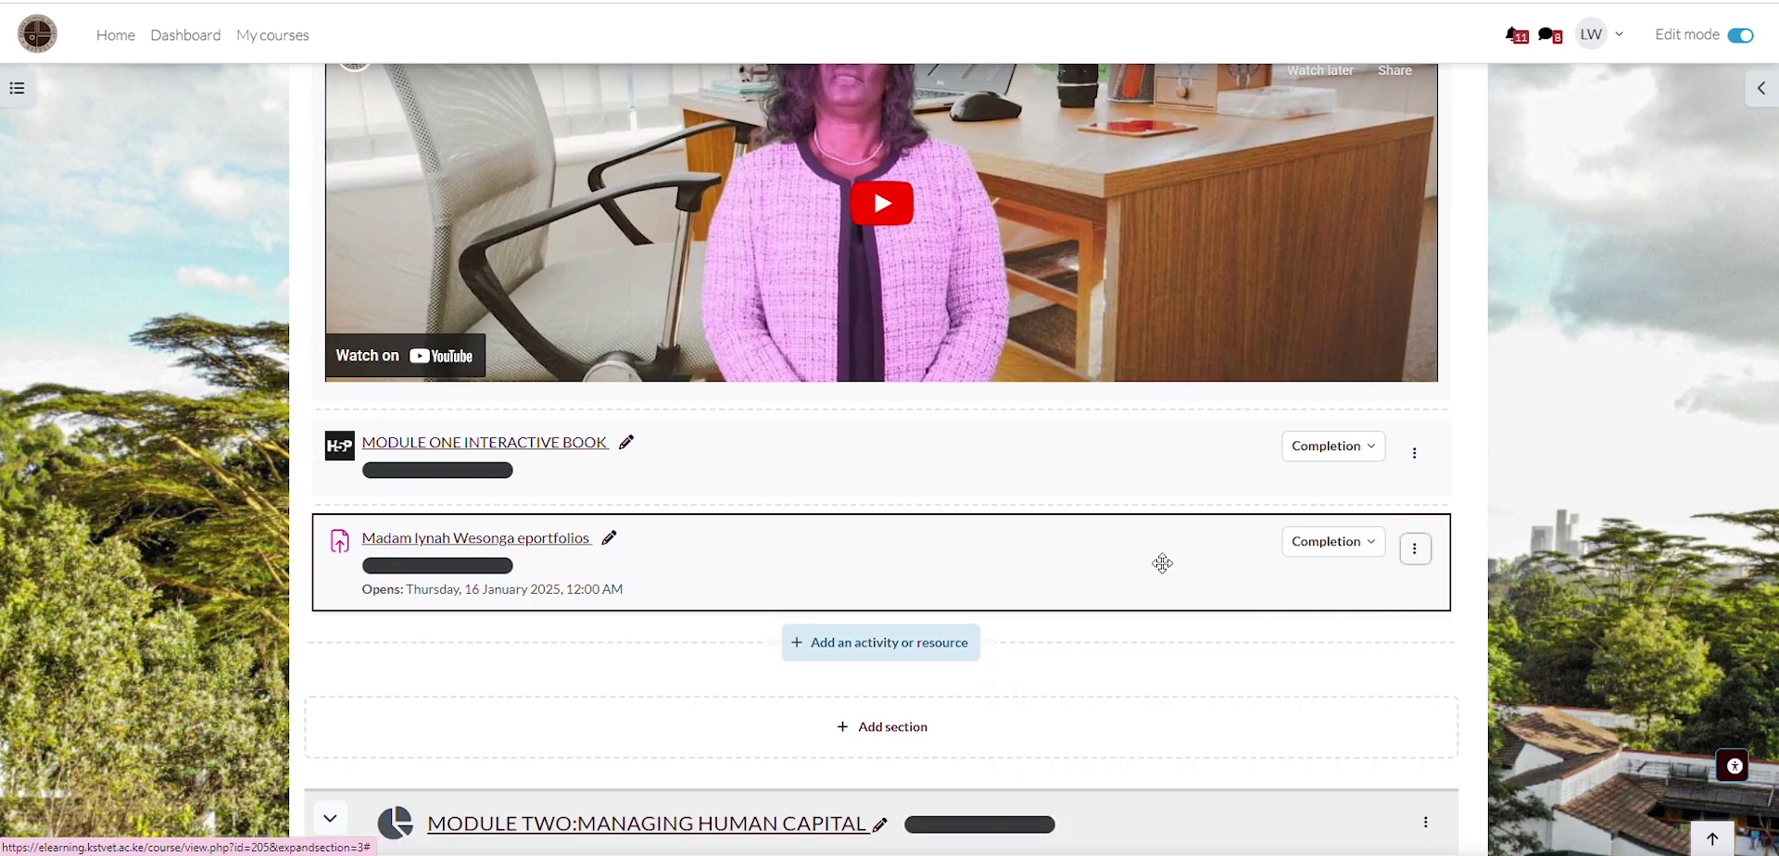
click(1425, 559)
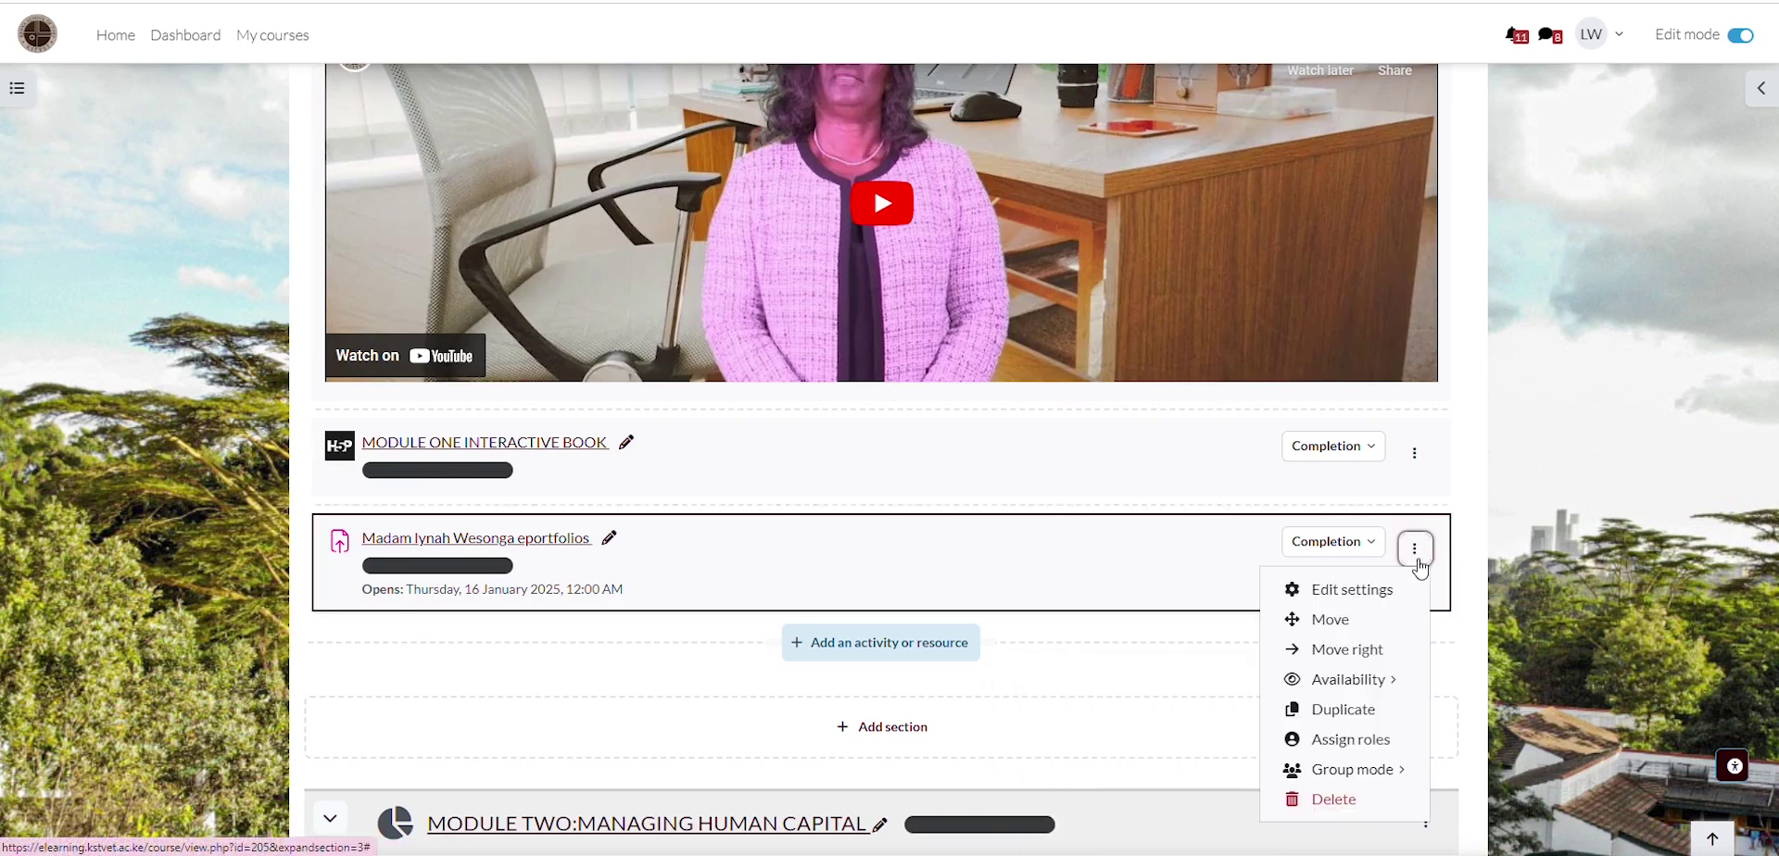
click(1339, 710)
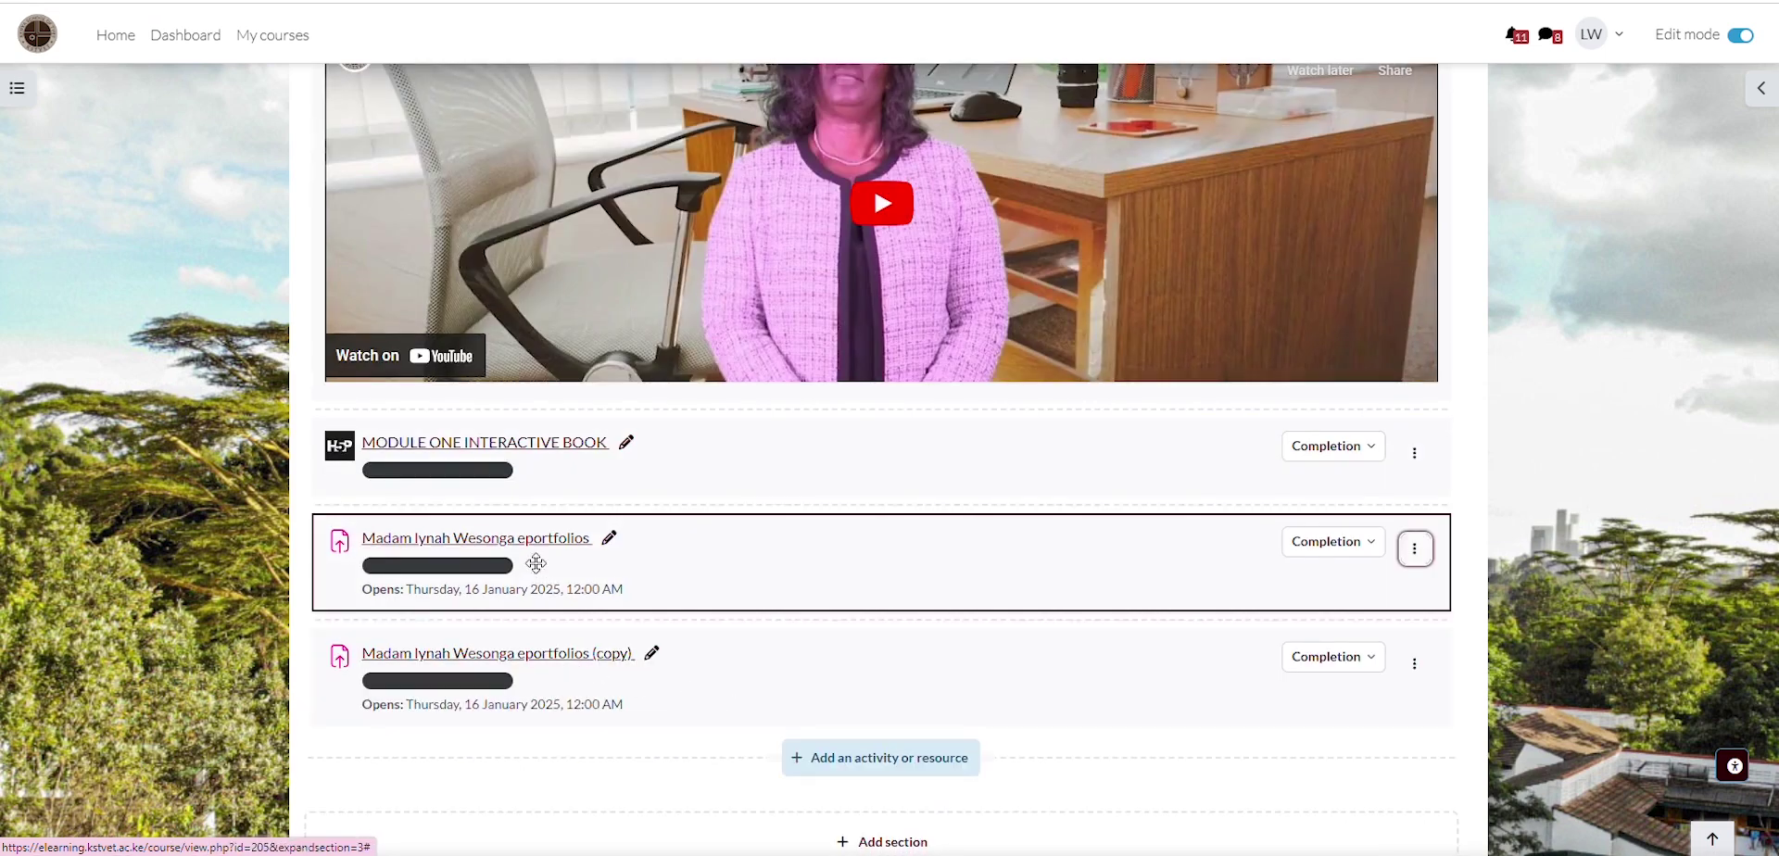
Edit the duplicated assignment's settings and rename it, removing "(copy)" and replacing the facilitator's title and name with the male facilitator's before "eportfolios".
click(568, 655)
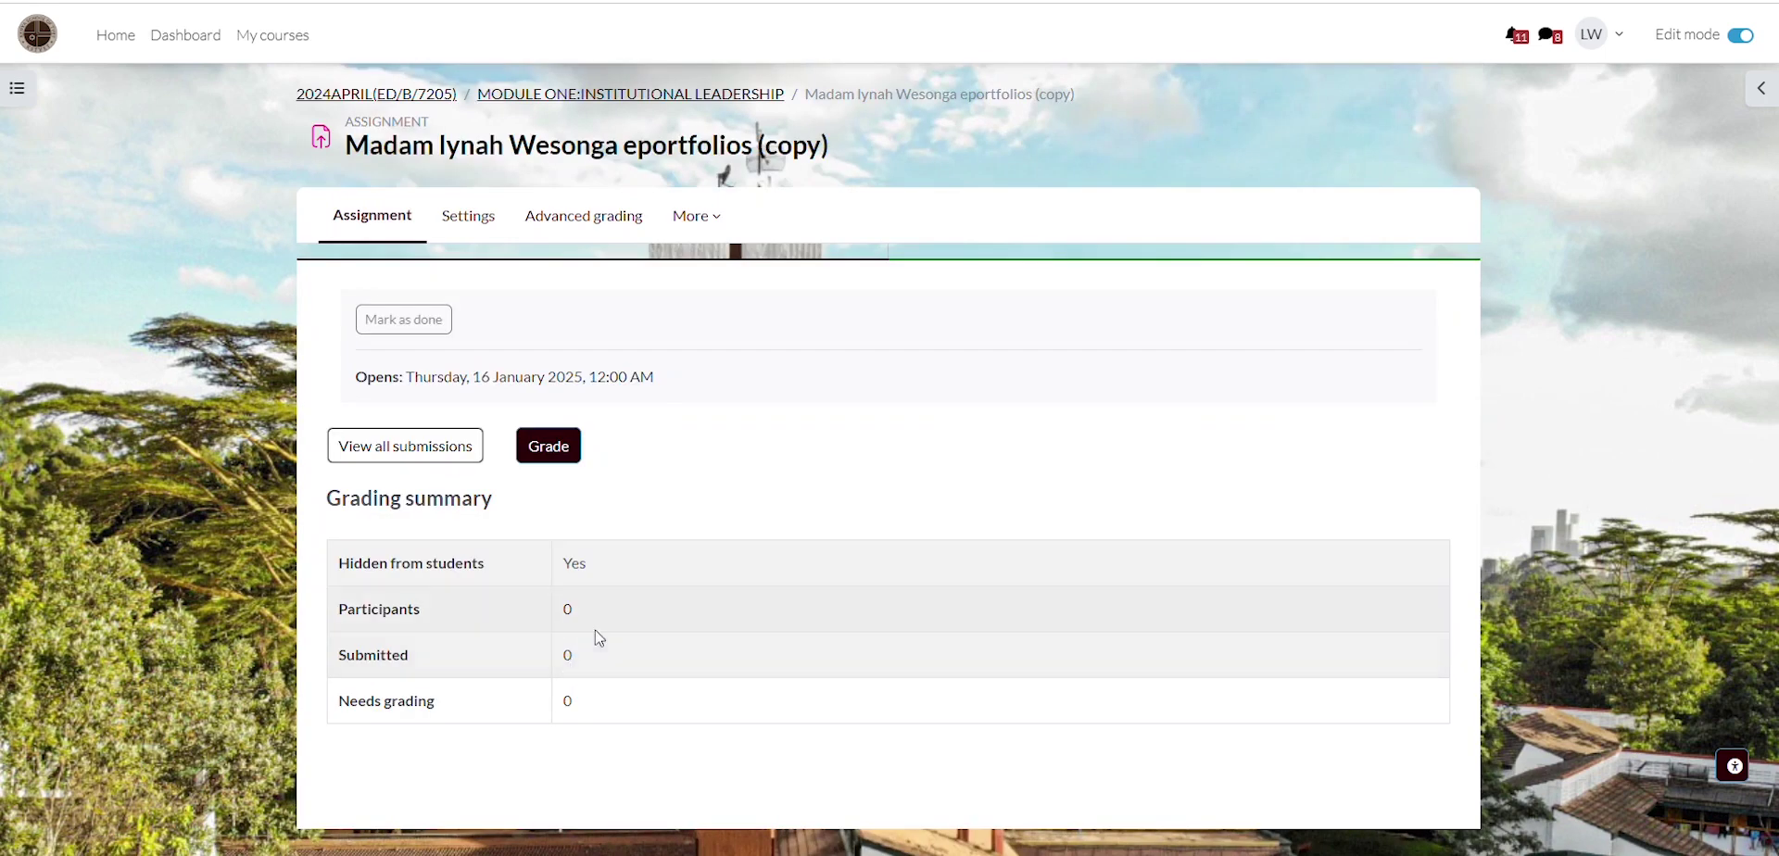
click(469, 227)
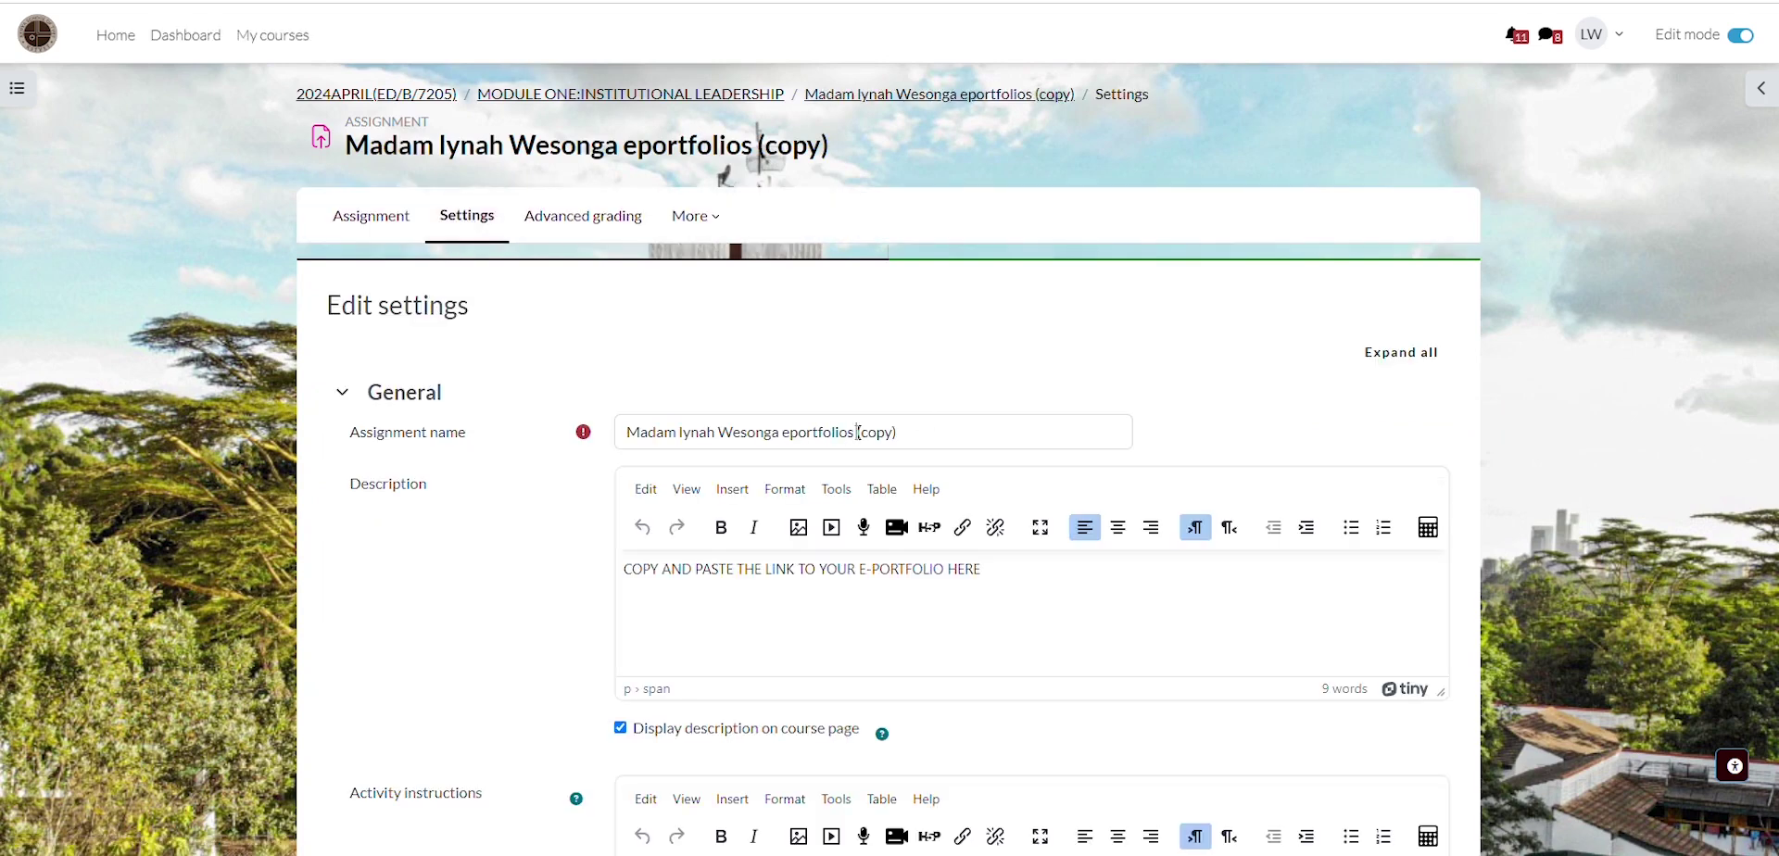
drag(858, 432, 938, 426)
key(BackSpace)
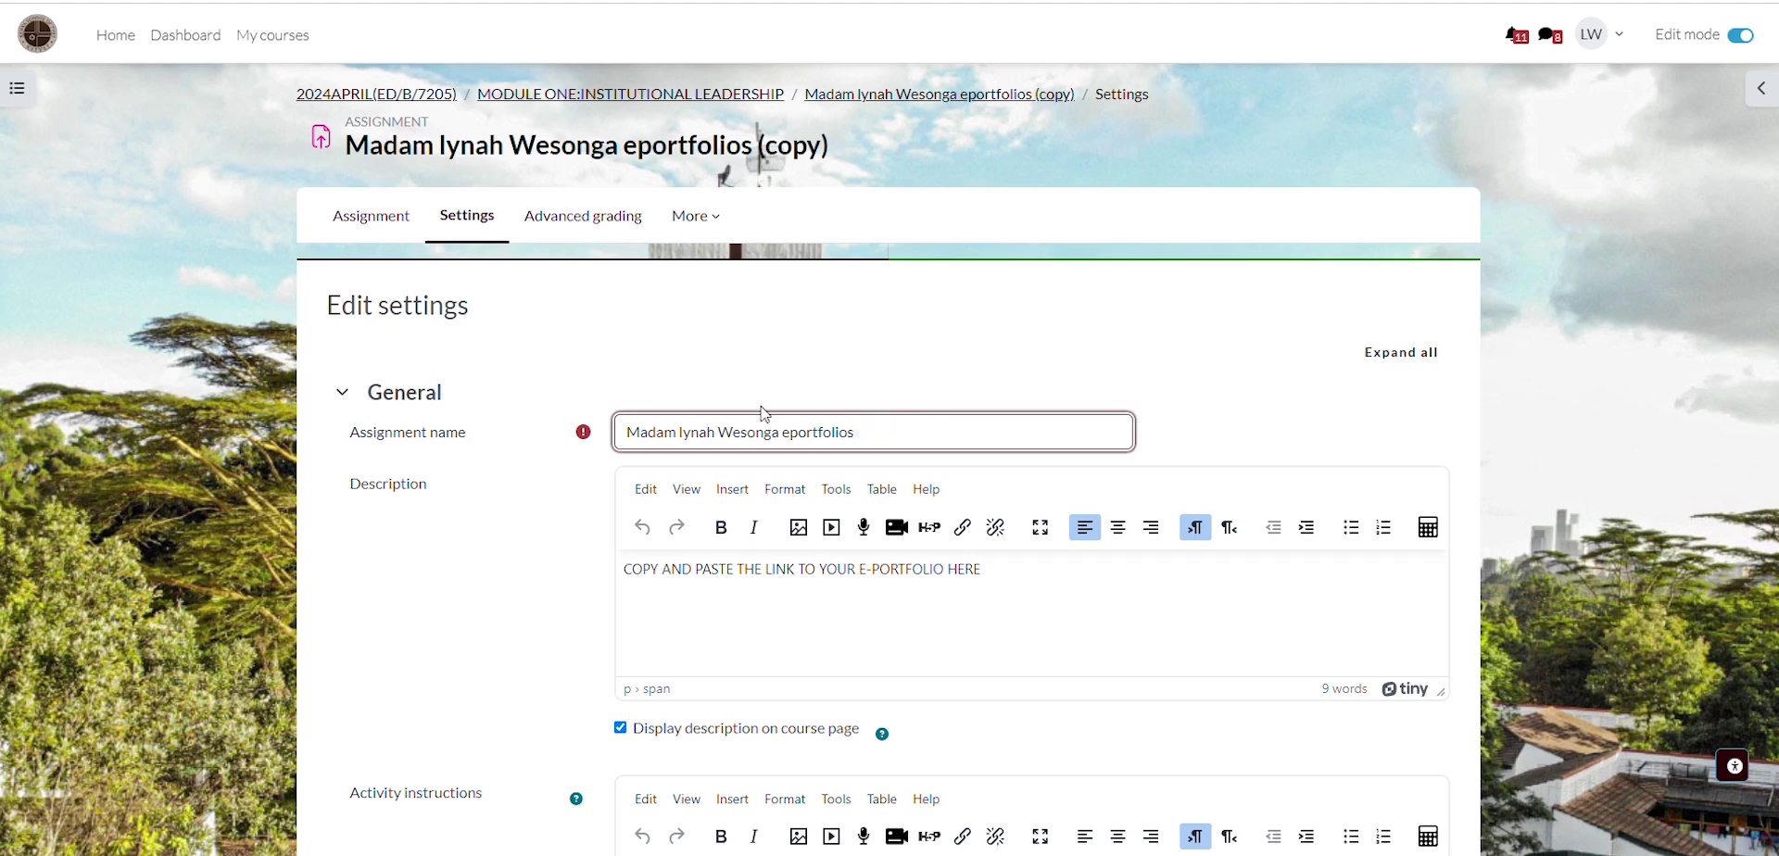
drag(782, 435, 697, 439)
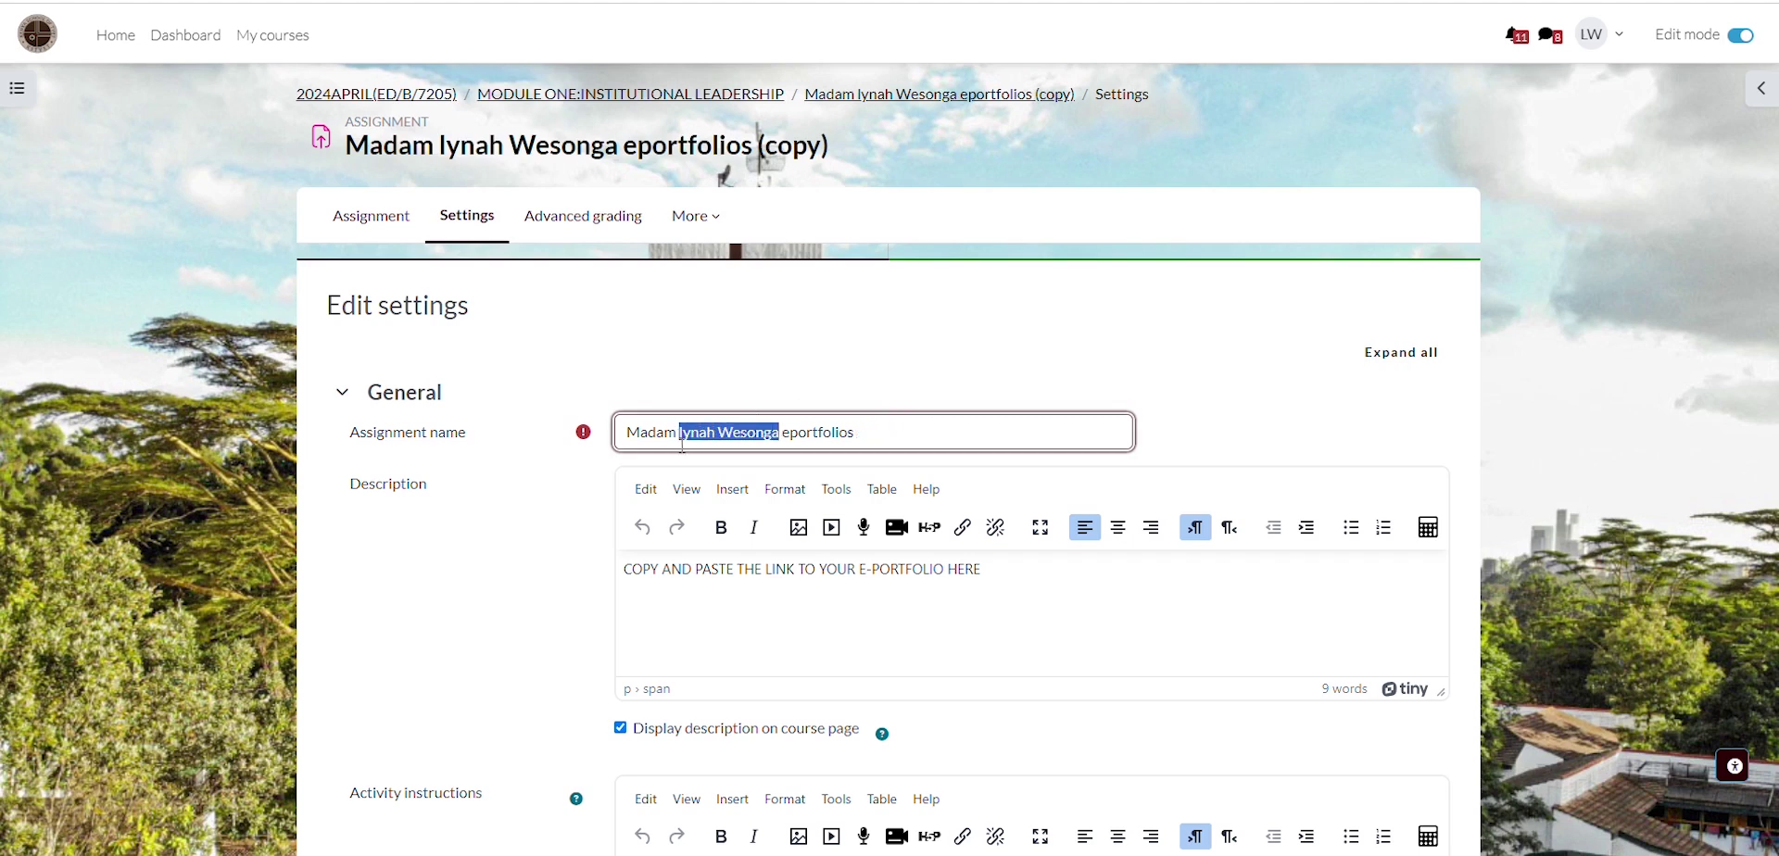
key(BackSpace)
key(BackSpace)
key(BackSpace)
key(BackSpace)
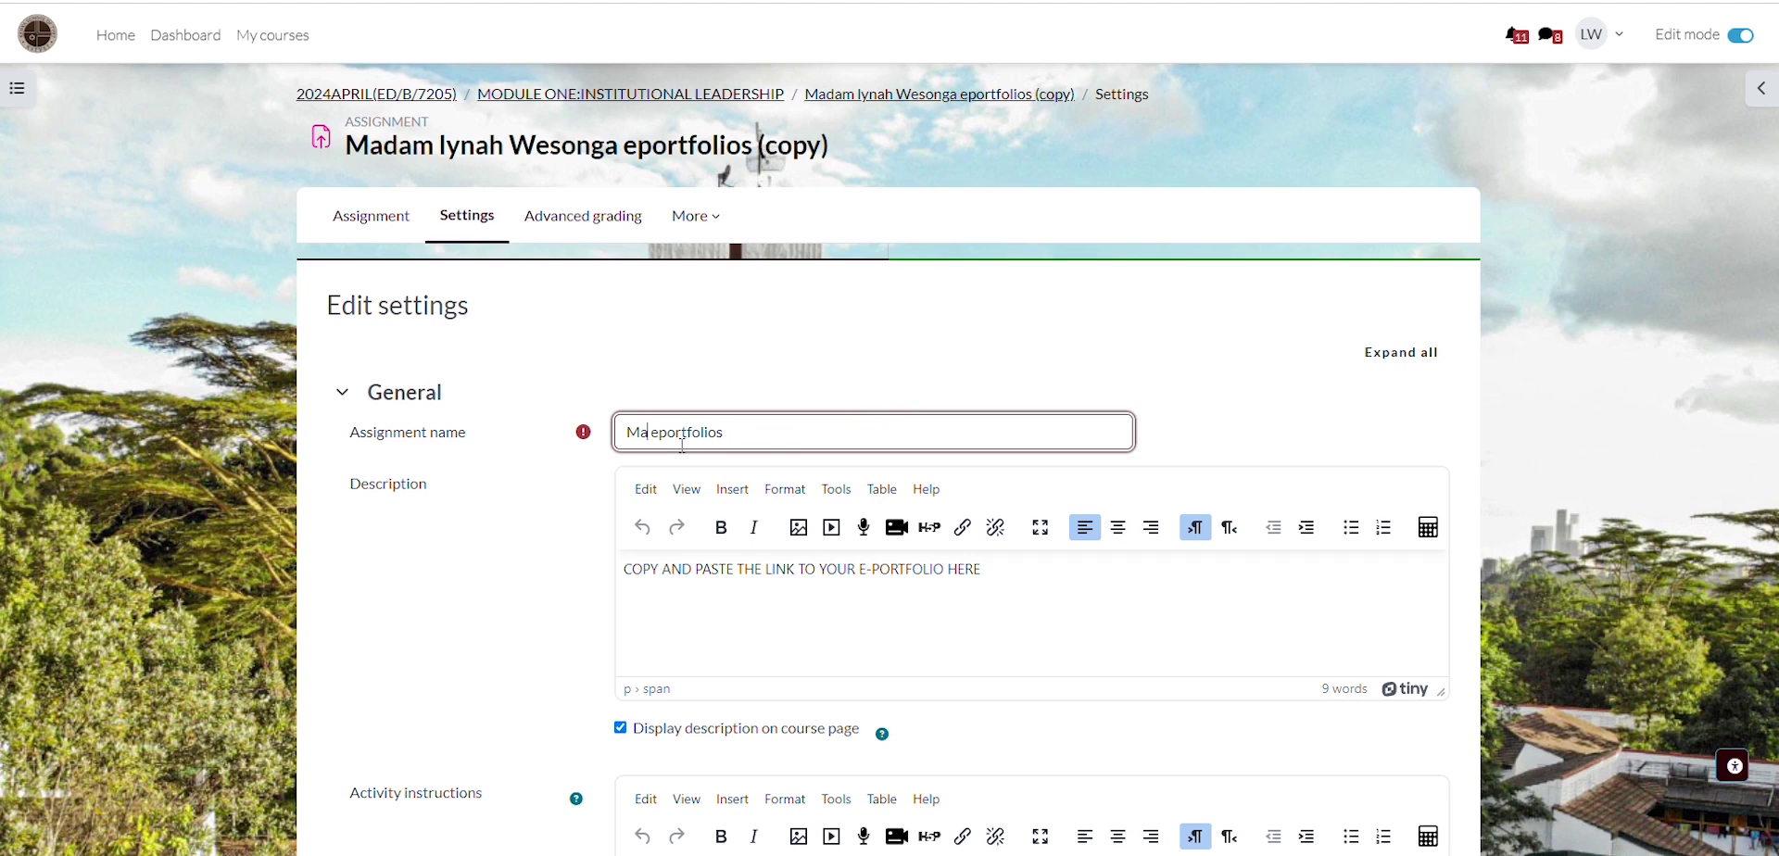
key(BackSpace)
text(r)
key(ctrl+v)
Change the duplicate's Group restriction under Restrict access to the last-listed male facilitator's group, and save back to the course.
scroll(616, 562, down, 7)
scroll(616, 563, down, 12)
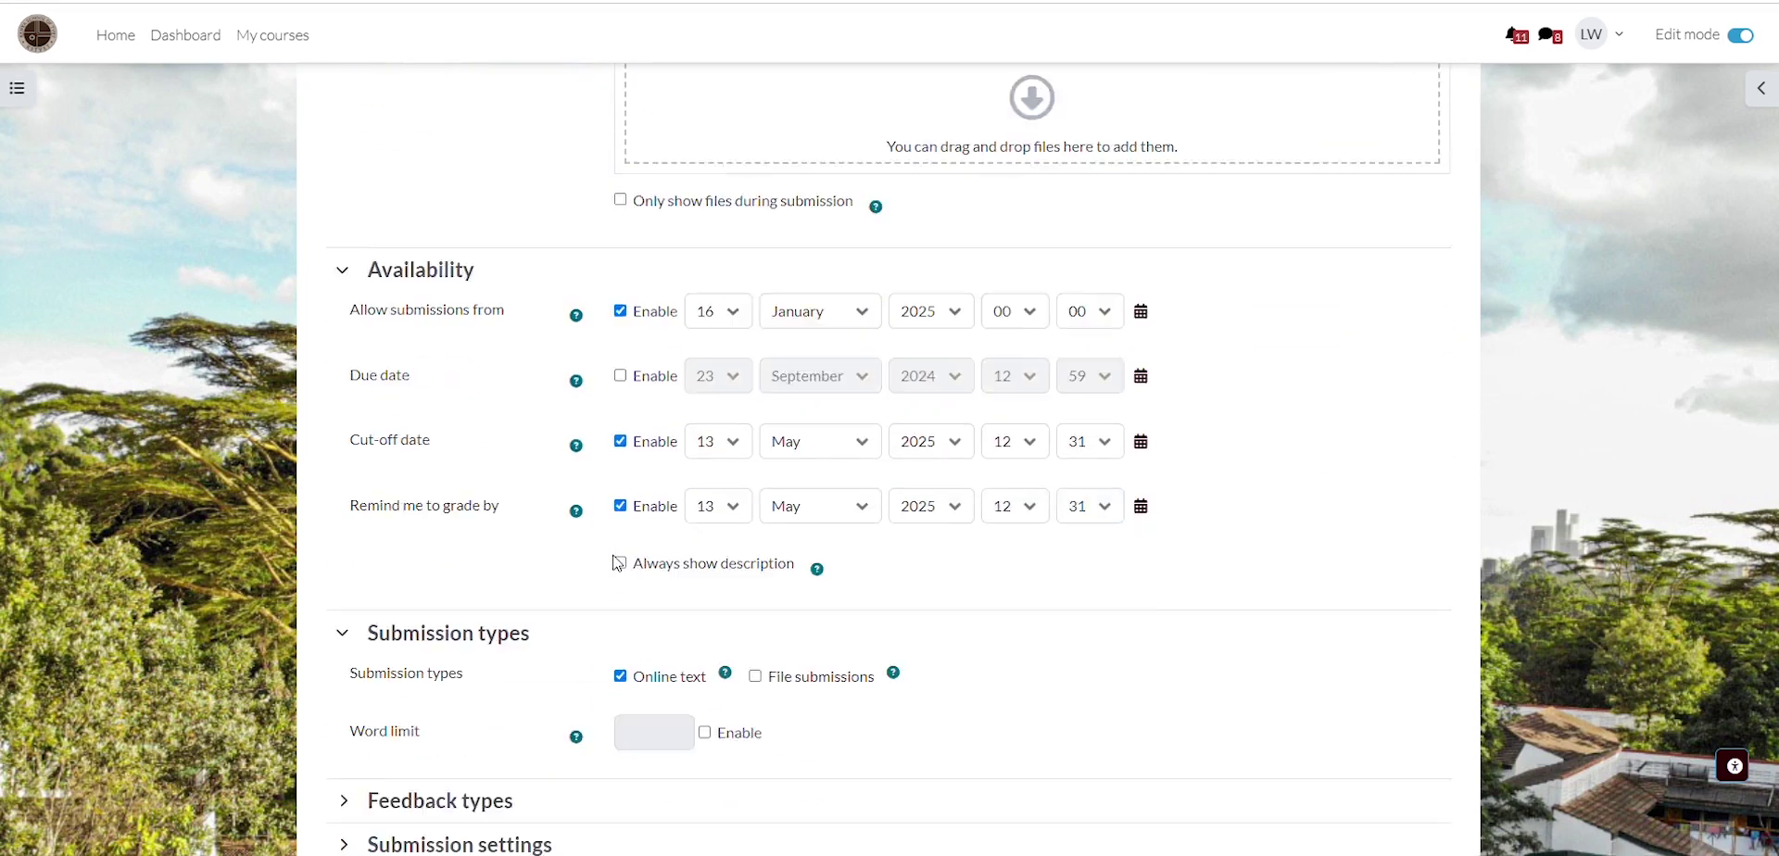
scroll(486, 498, up, 1)
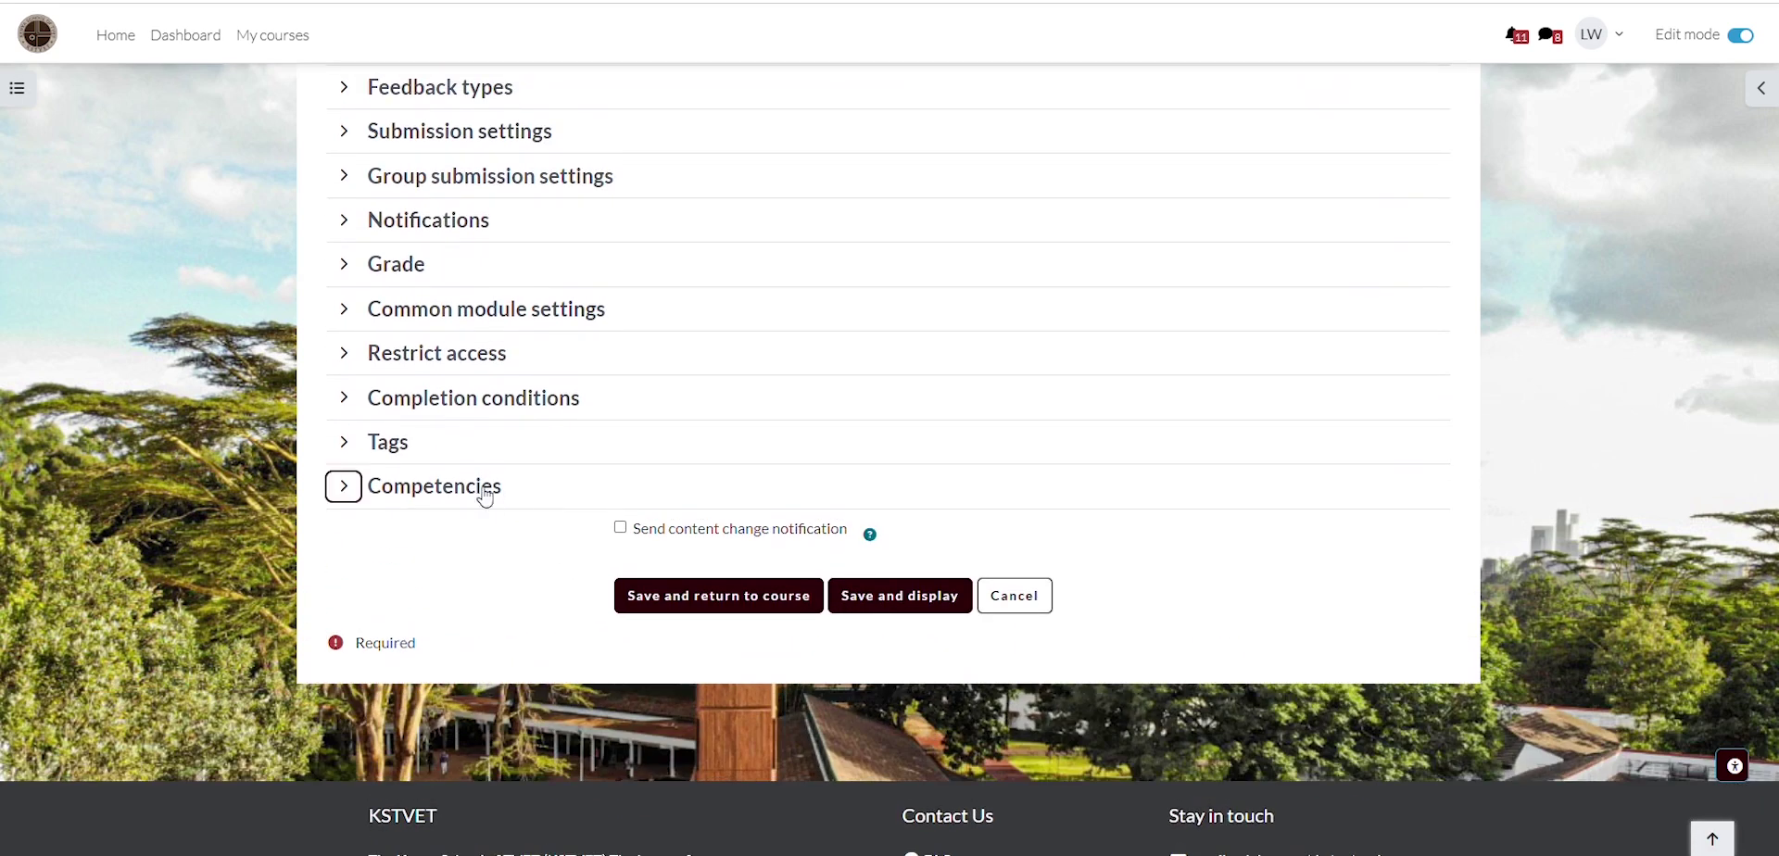
click(347, 363)
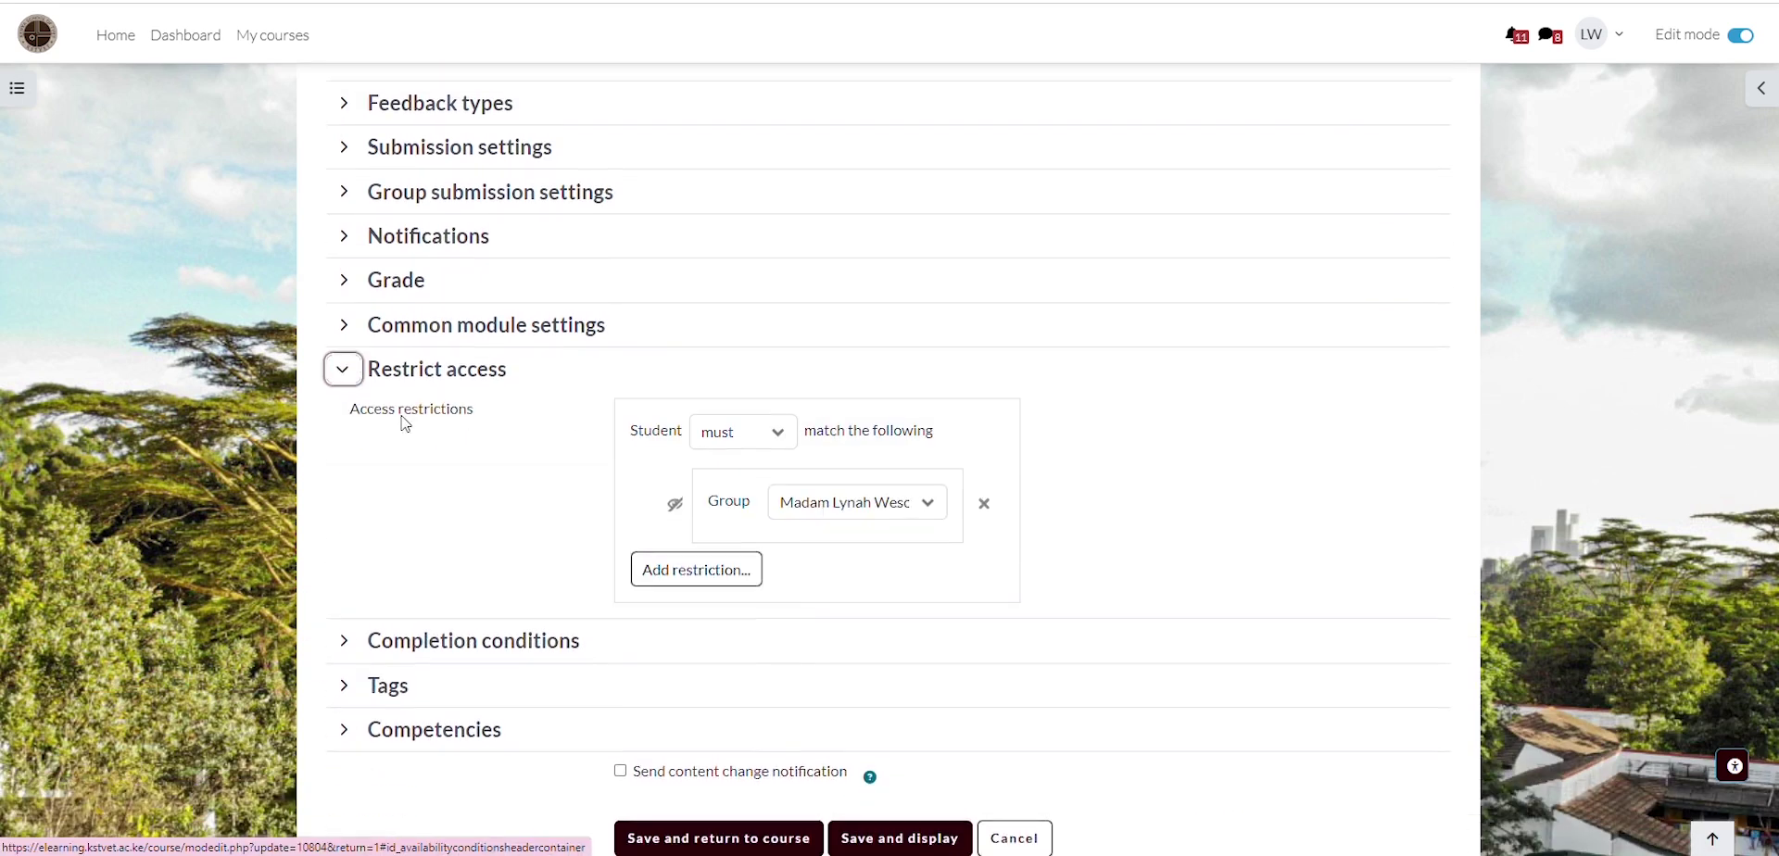
click(864, 498)
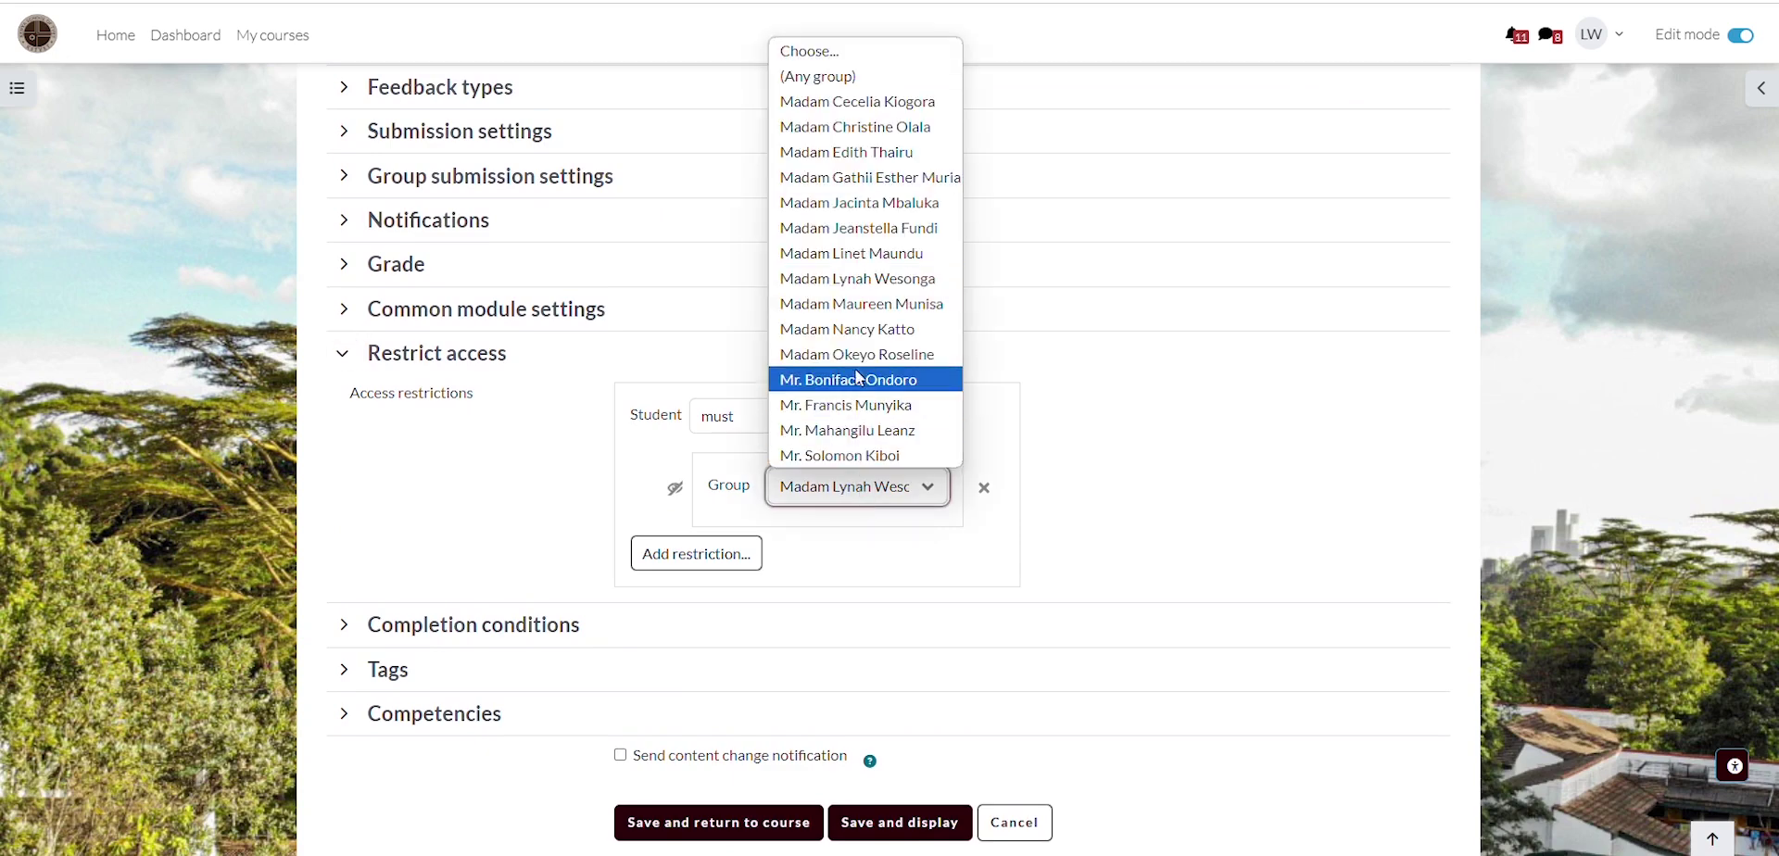
click(873, 458)
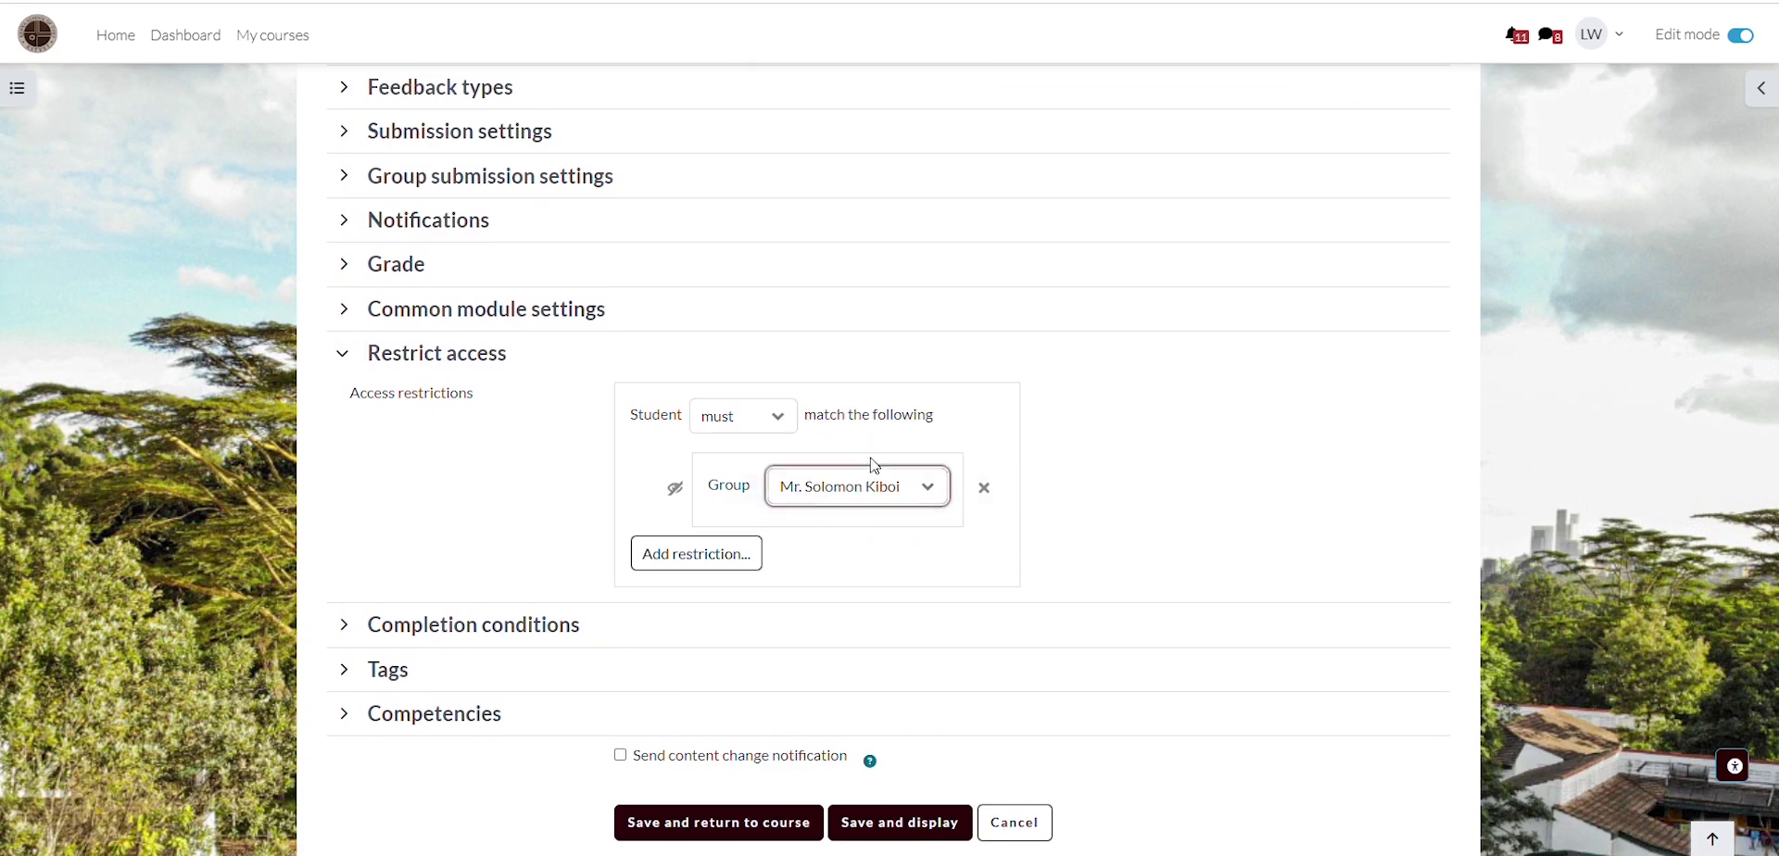
scroll(704, 694, down, 3)
click(749, 544)
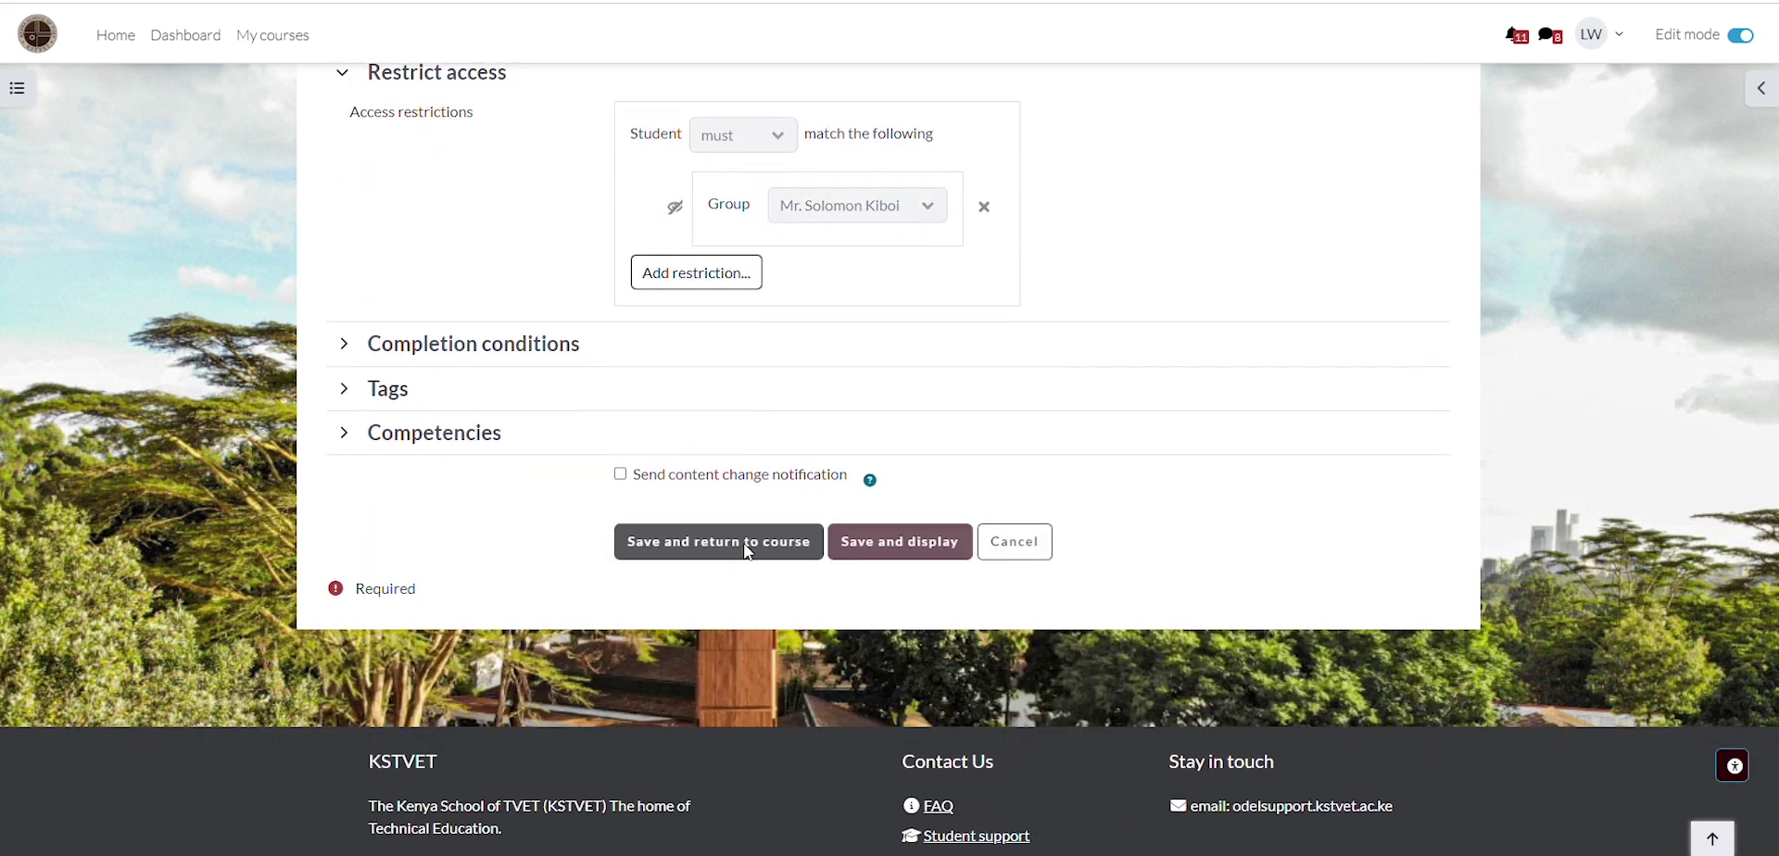